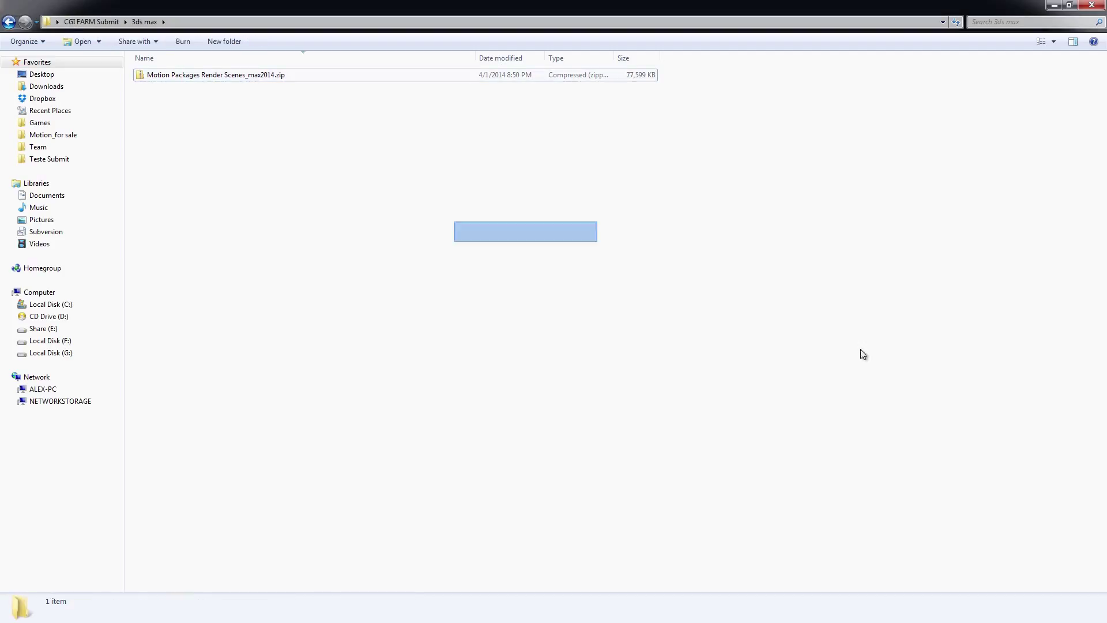
{"action": "left_click", "coordinate": [225, 81]}
{"action": "left_click", "coordinate": [293, 171]}
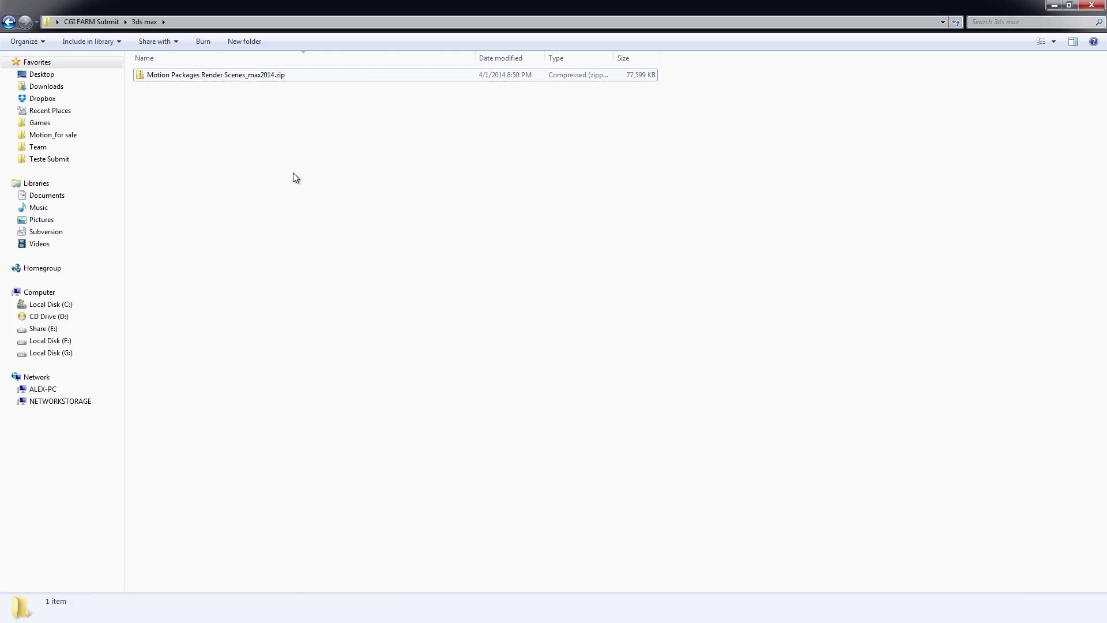
{"action": "left_click", "coordinate": [207, 75]}
{"action": "left_click_drag", "start_coordinate": [606, 200], "coordinate": [1047, 282]}
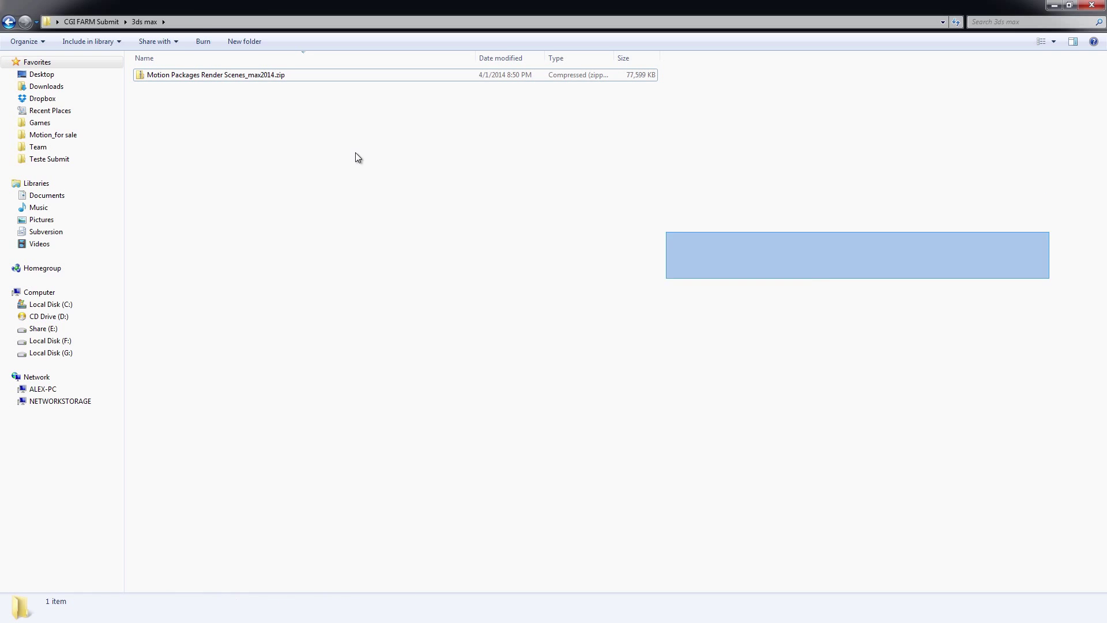
{"action": "left_click", "coordinate": [223, 74]}
{"action": "left_click", "coordinate": [299, 111]}
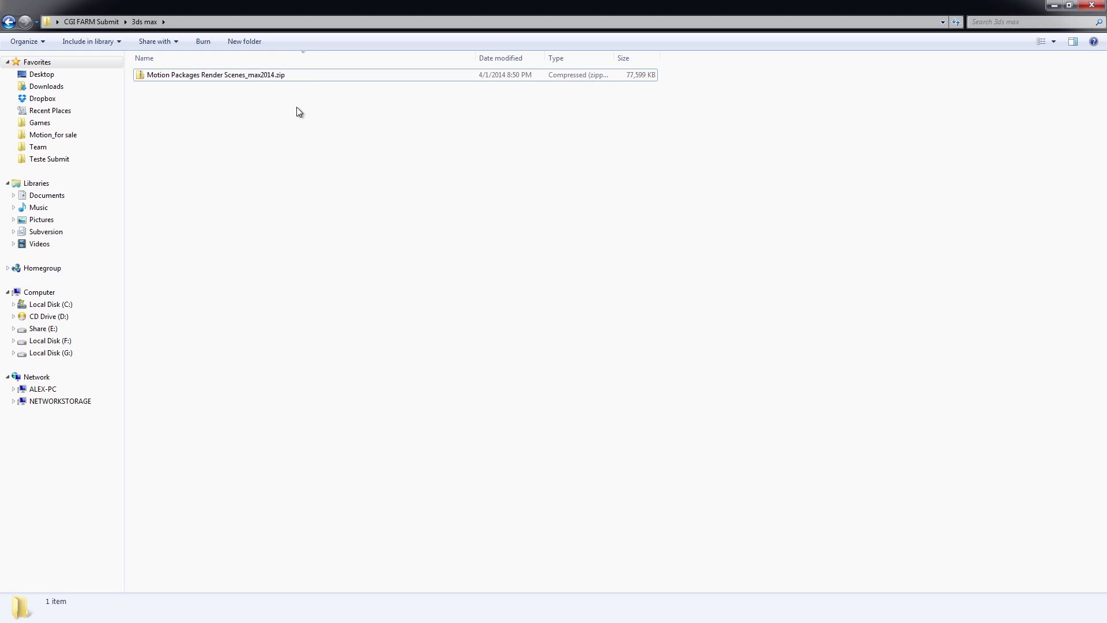
Extract Motion Packages Render Scenes_max2014.zip into a subfolder named after the archive
{"action": "right_click", "coordinate": [211, 76]}
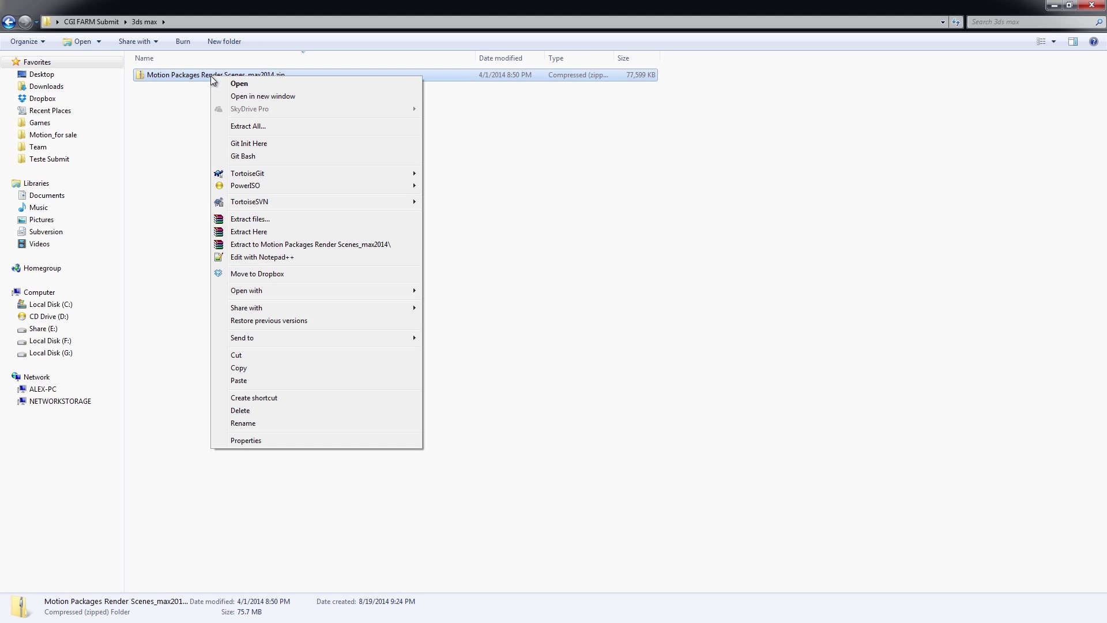
{"action": "left_click", "coordinate": [290, 244]}
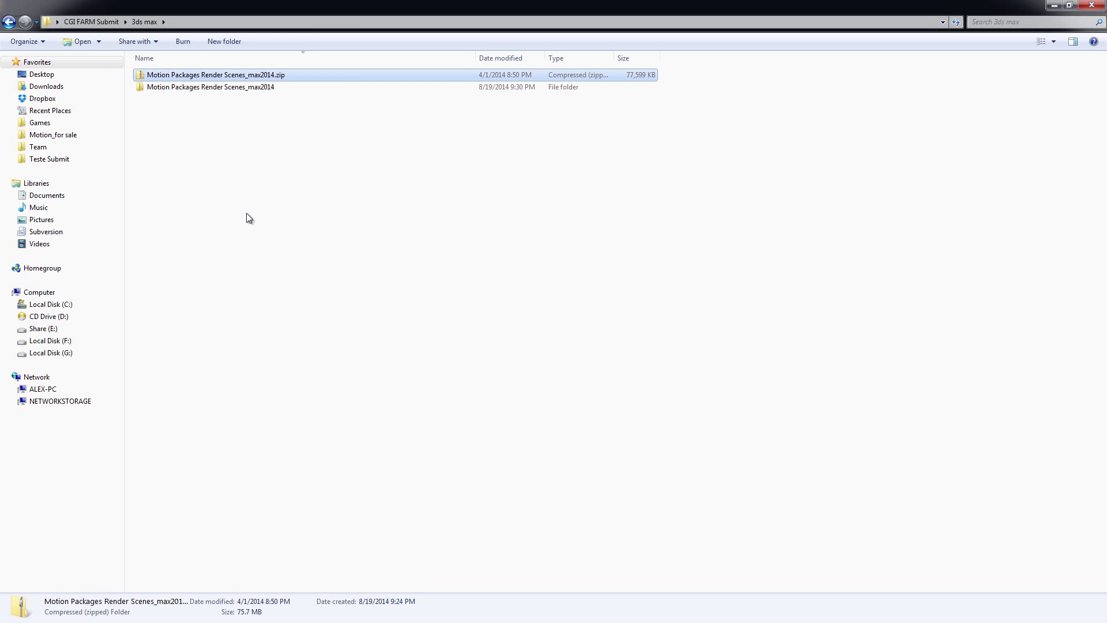
{"action": "left_click", "coordinate": [264, 119]}
Move the inner Motion Packages Render Scenes folder out of the extracted folder and up into the 3ds max folder
{"action": "double_click", "coordinate": [205, 88]}
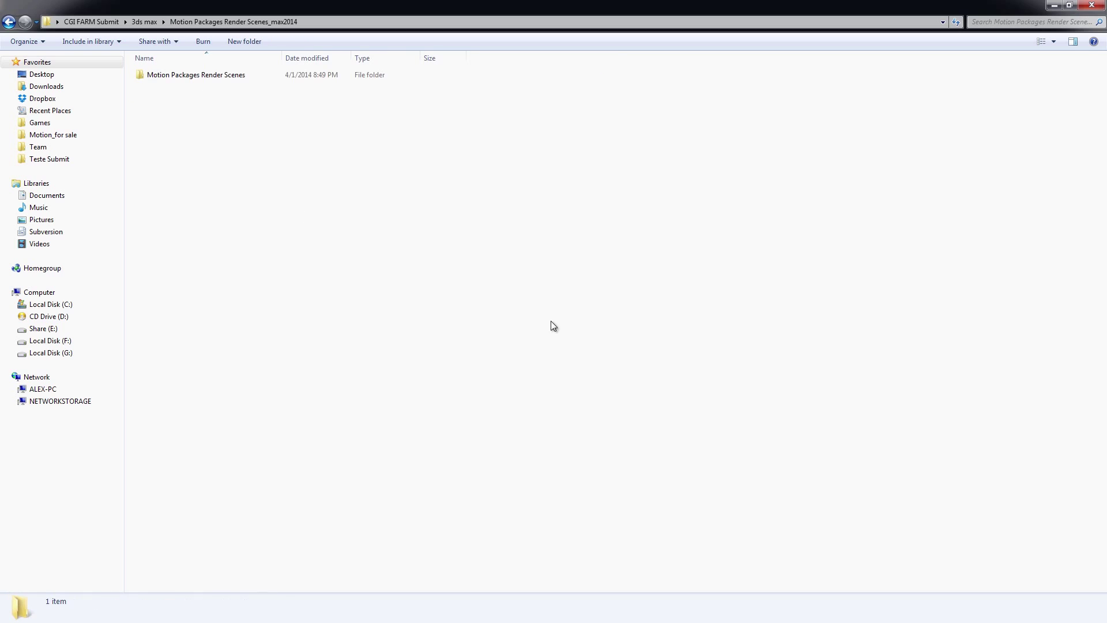
{"action": "double_click", "coordinate": [220, 76]}
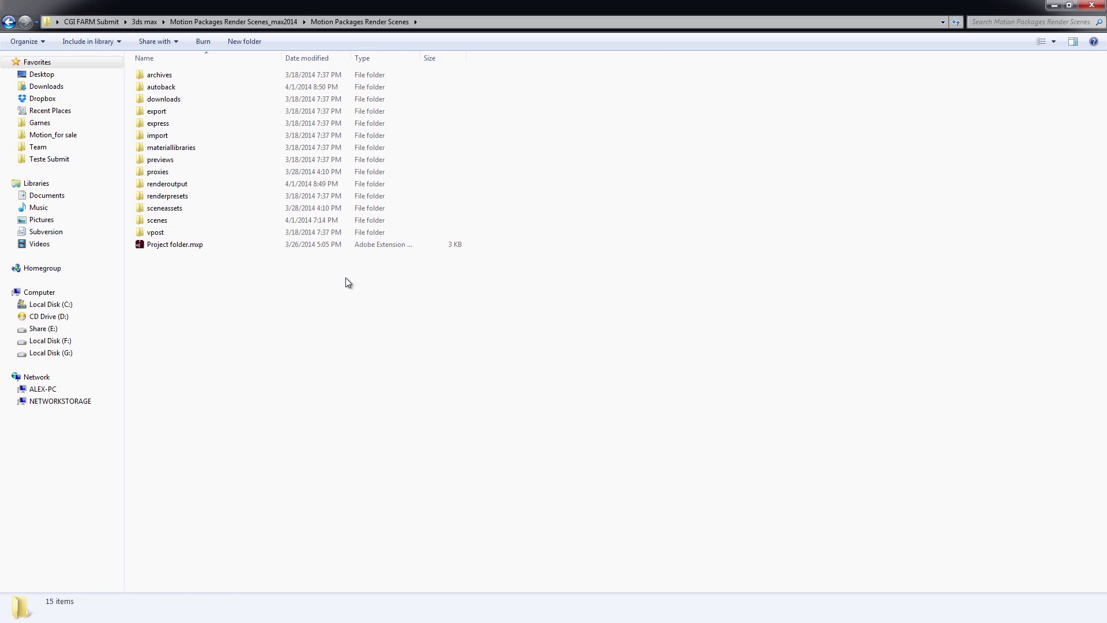
{"action": "left_click", "coordinate": [280, 21]}
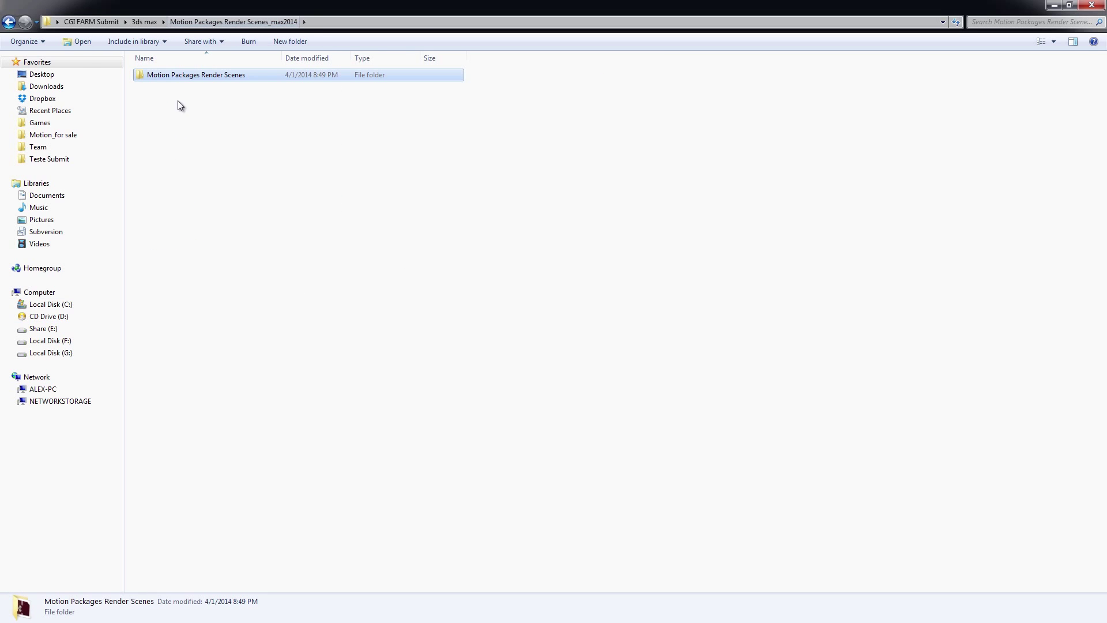
{"action": "left_click", "coordinate": [144, 21]}
{"action": "left_click", "coordinate": [313, 227]}
{"action": "key", "text": "ctrl+v"}
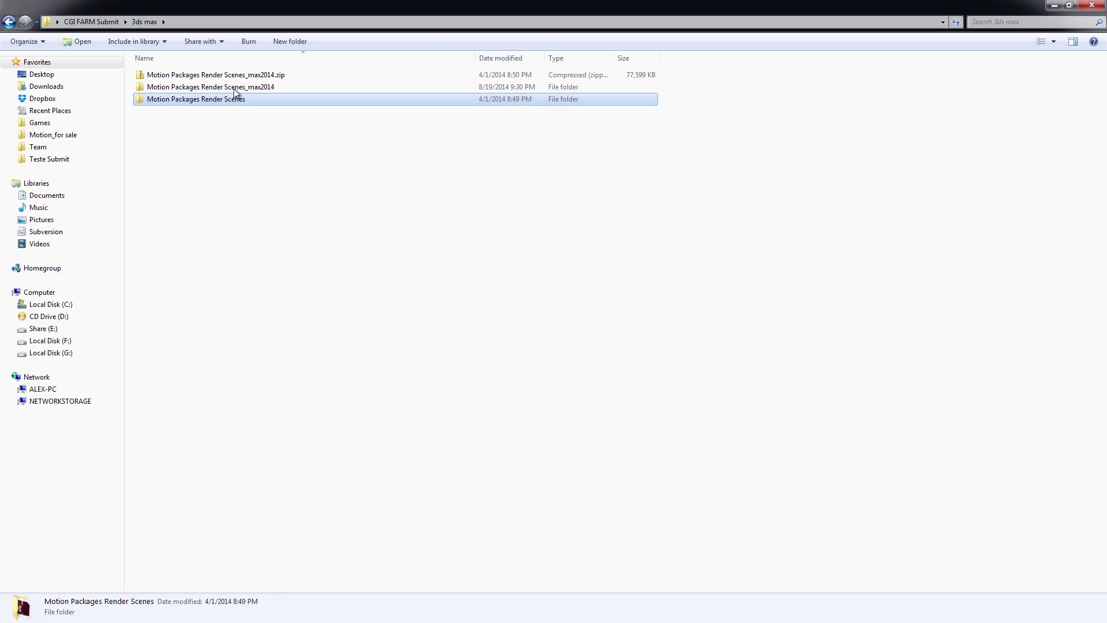
Delete the leftover Motion Packages Render Scenes_max2014 folder
{"action": "left_click", "coordinate": [234, 88]}
{"action": "key", "text": "Delete"}
{"action": "key", "text": "Return"}
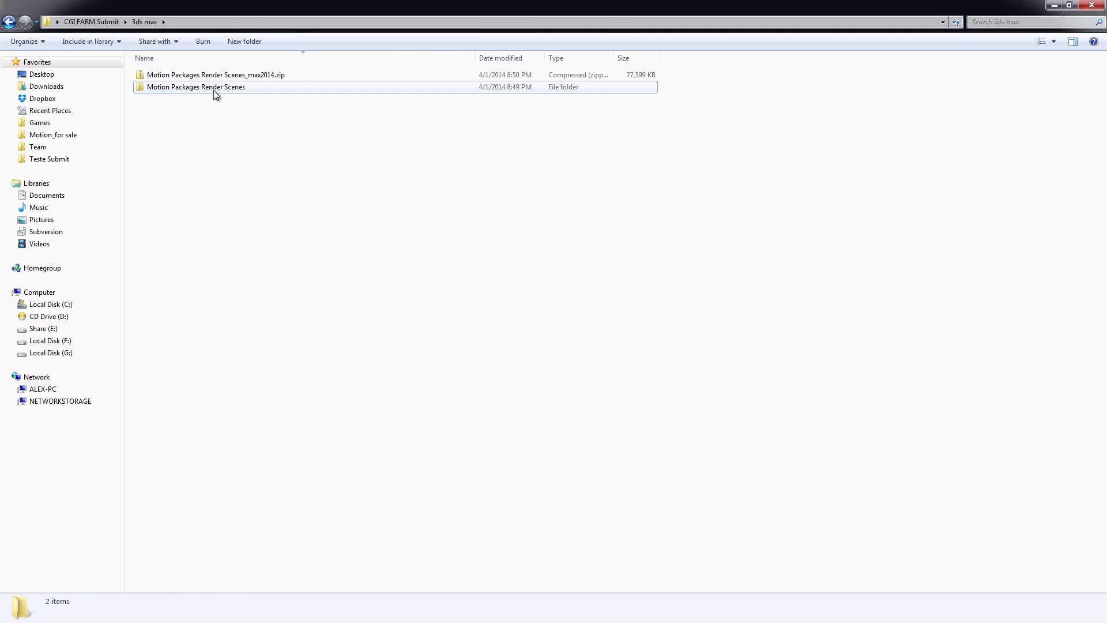
Examine the project subfolders and files inside the Motion Packages Render Scenes folder
{"action": "double_click", "coordinate": [214, 89]}
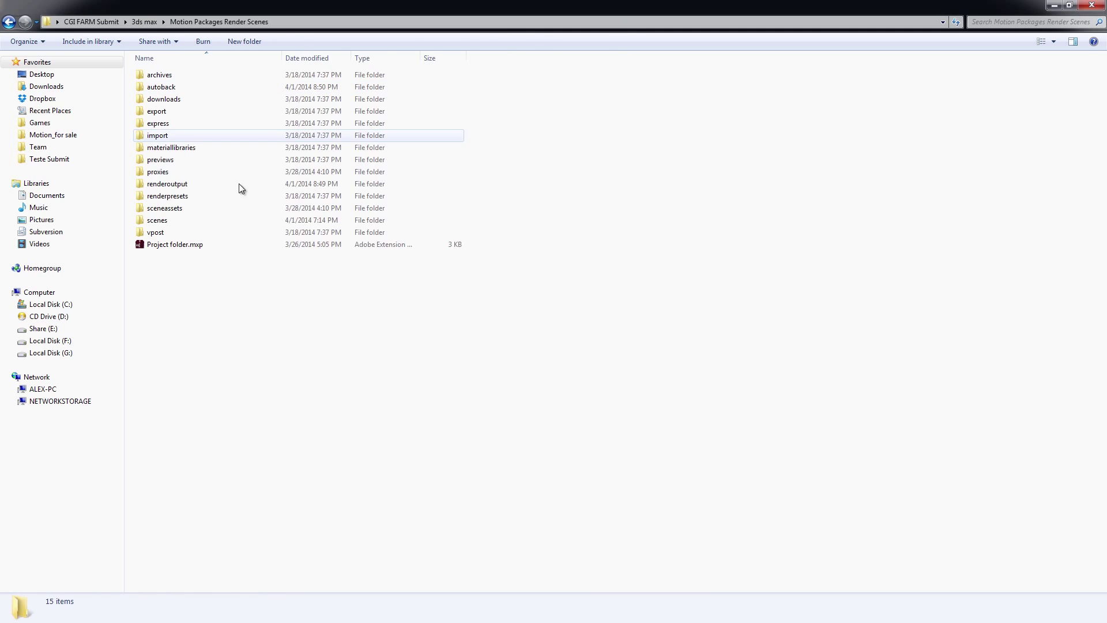
{"action": "left_click", "coordinate": [138, 22]}
{"action": "left_click", "coordinate": [580, 454]}
{"action": "double_click", "coordinate": [190, 88]}
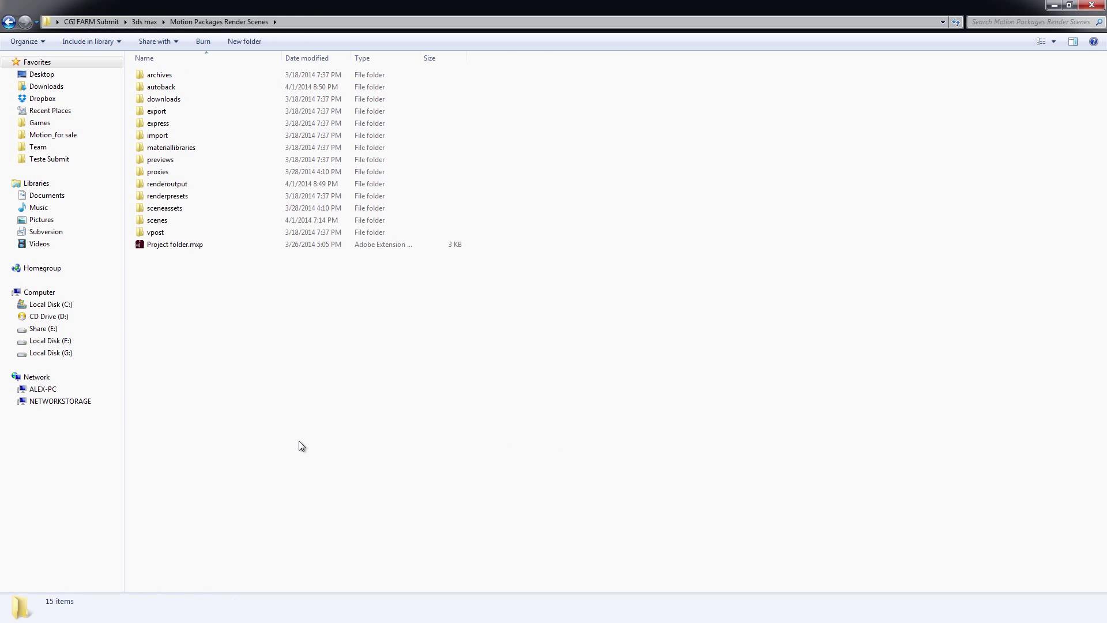
{"action": "left_click_drag", "start_coordinate": [439, 494], "coordinate": [126, 65]}
{"action": "left_click", "coordinate": [406, 474]}
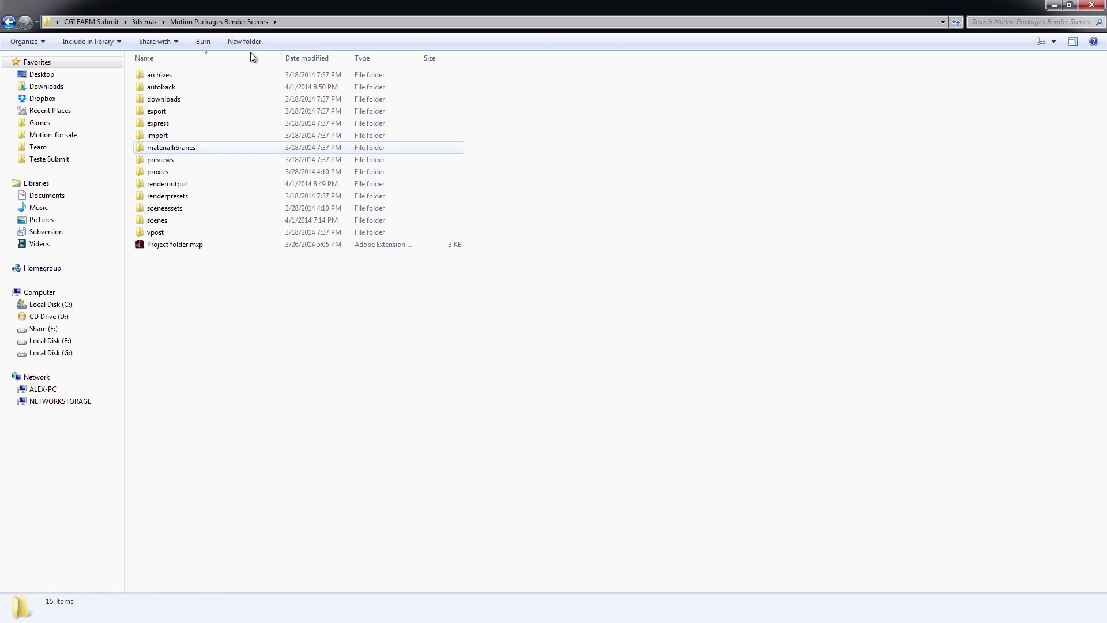
{"action": "left_click", "coordinate": [144, 23]}
{"action": "left_click", "coordinate": [272, 215]}
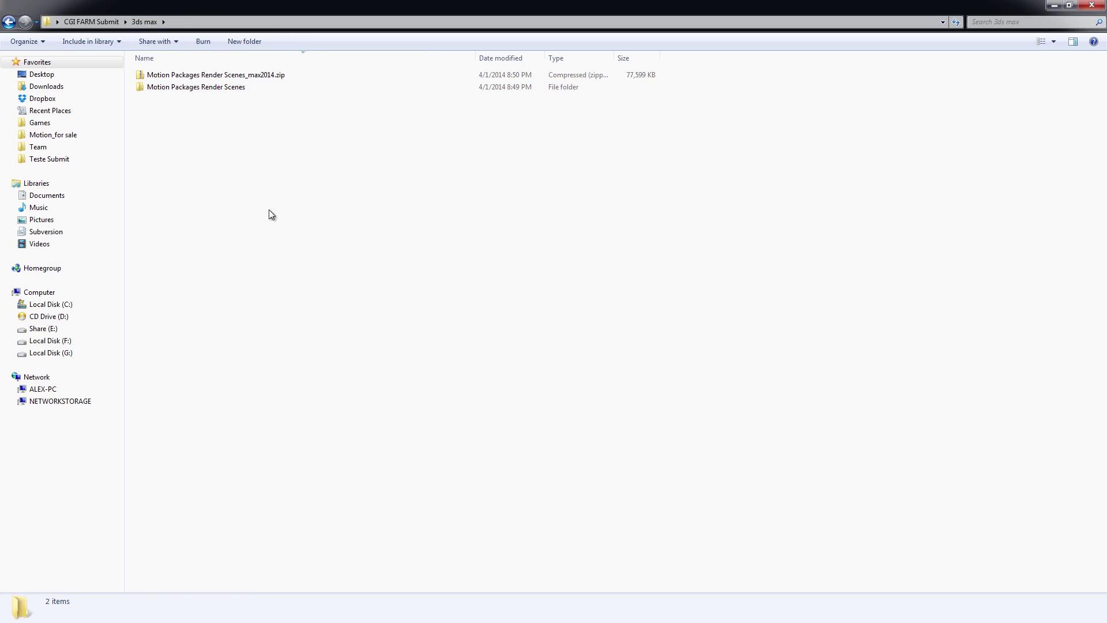
Open the Motion Packages Render Scenes folder and copy its full path
{"action": "double_click", "coordinate": [180, 87]}
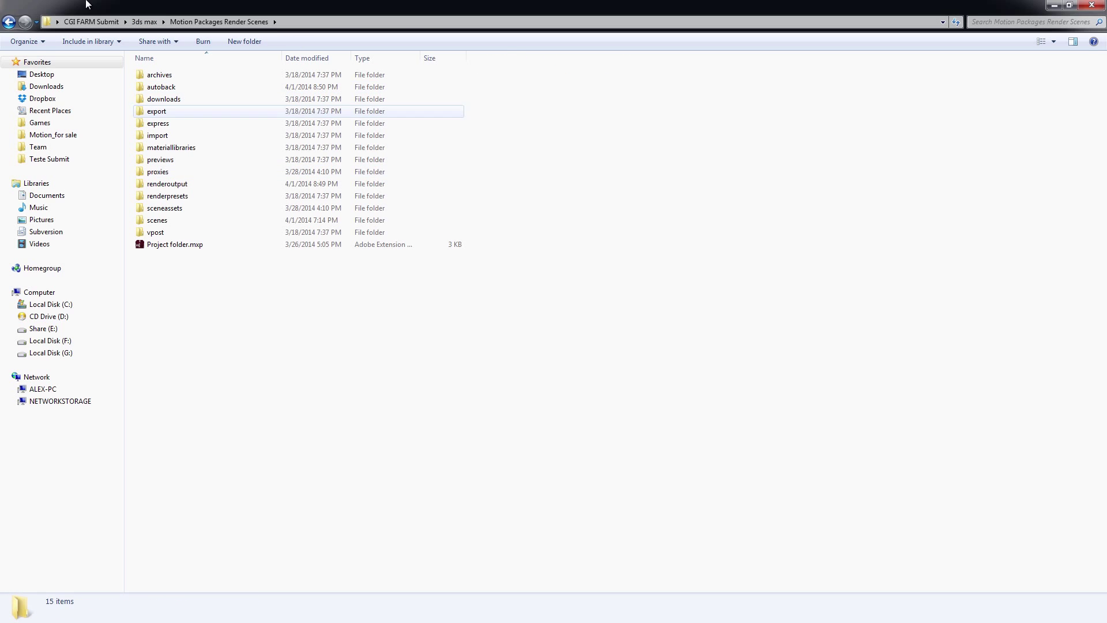
{"action": "left_click", "coordinate": [17, 28]}
{"action": "left_click", "coordinate": [254, 223]}
{"action": "key", "text": "alt+Right"}
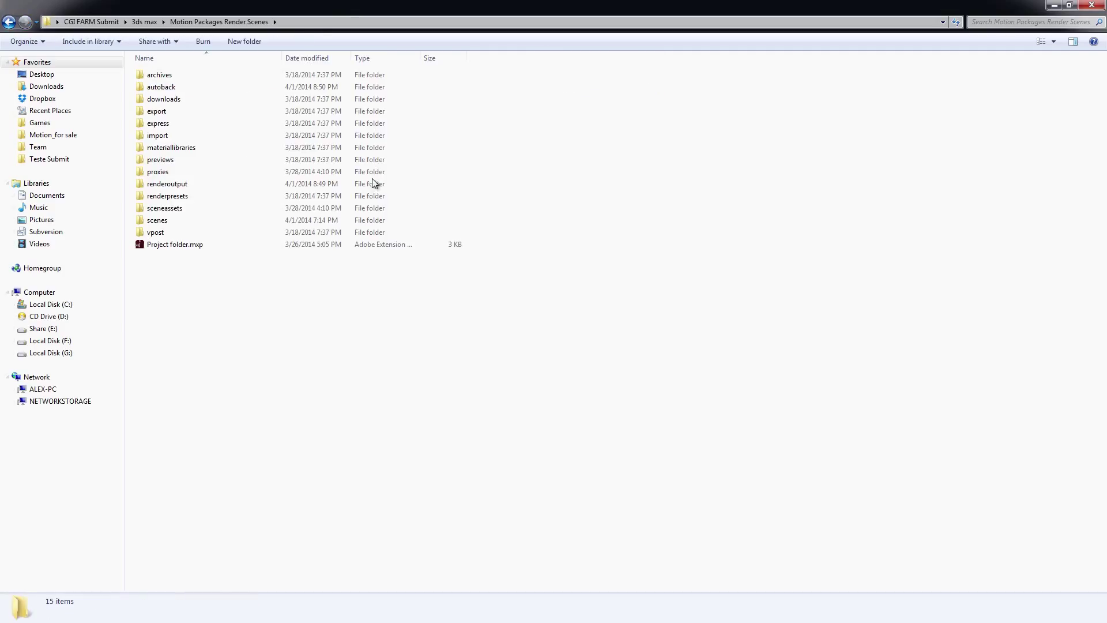
{"action": "left_click", "coordinate": [298, 25]}
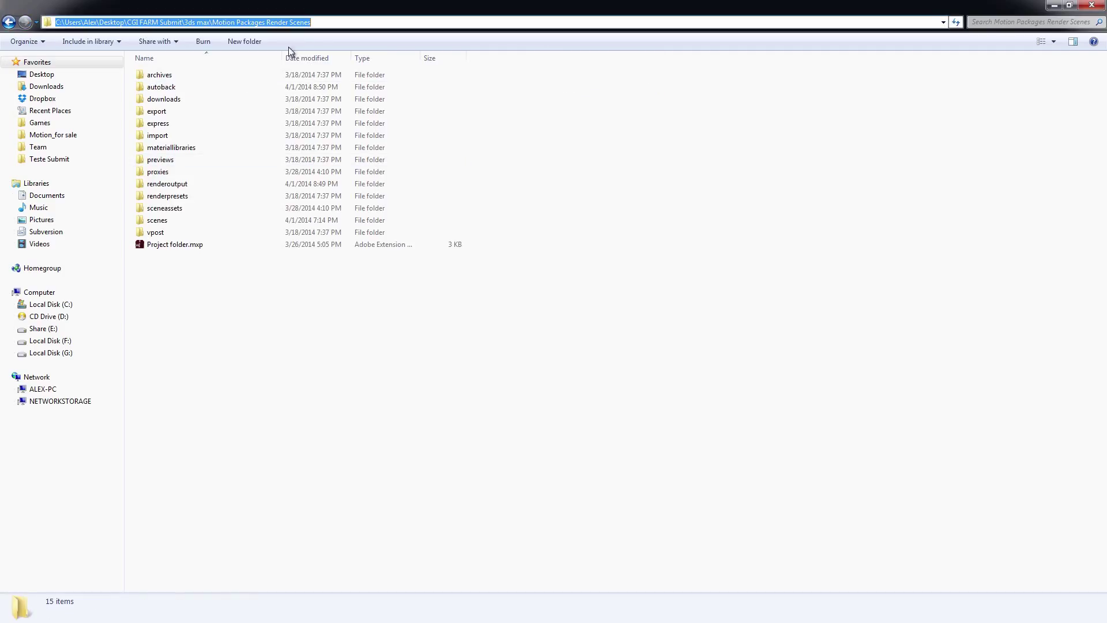
{"action": "left_click", "coordinate": [327, 328]}
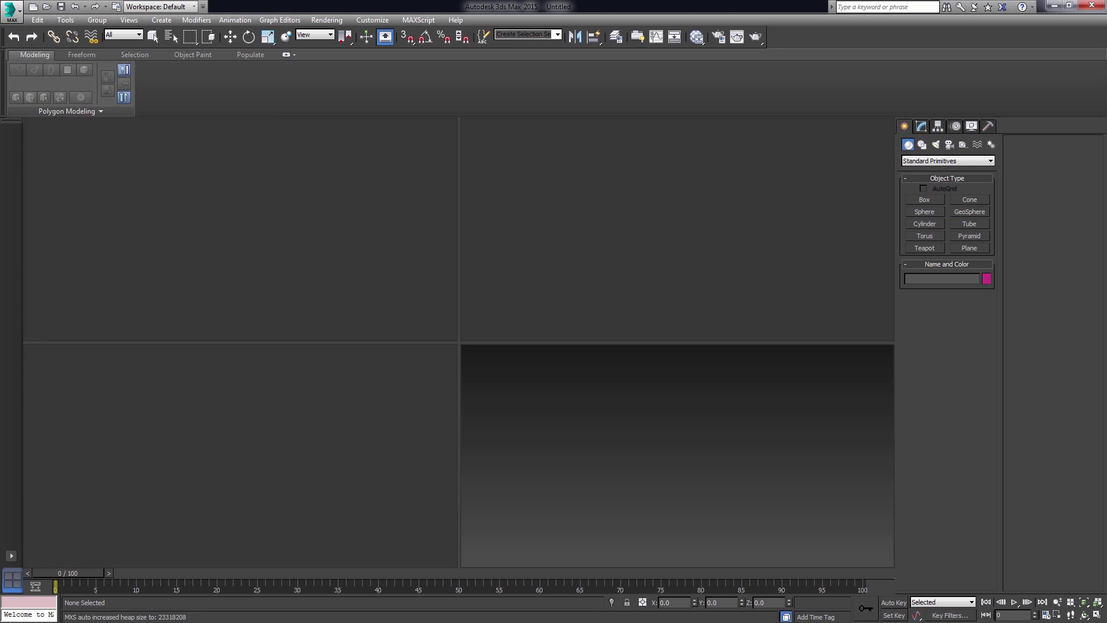
Switch to 3ds Max and set the project folder to the copied Motion Packages Render Scenes path, committing the invalid paths anyway
{"action": "left_click", "coordinate": [11, 8]}
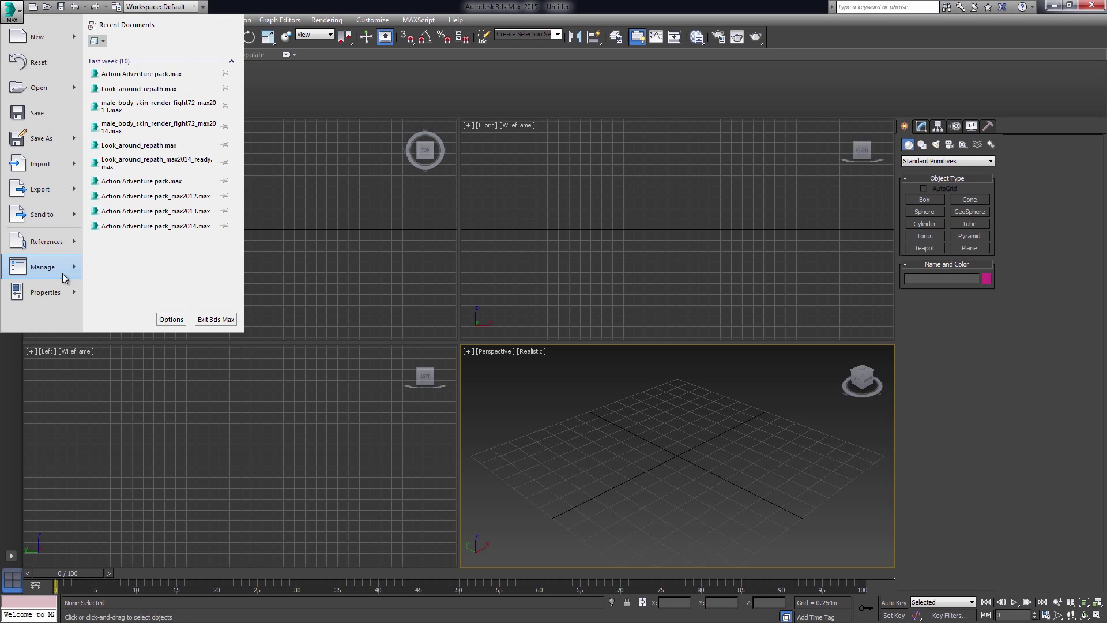
{"action": "mouse_move", "coordinate": [63, 274]}
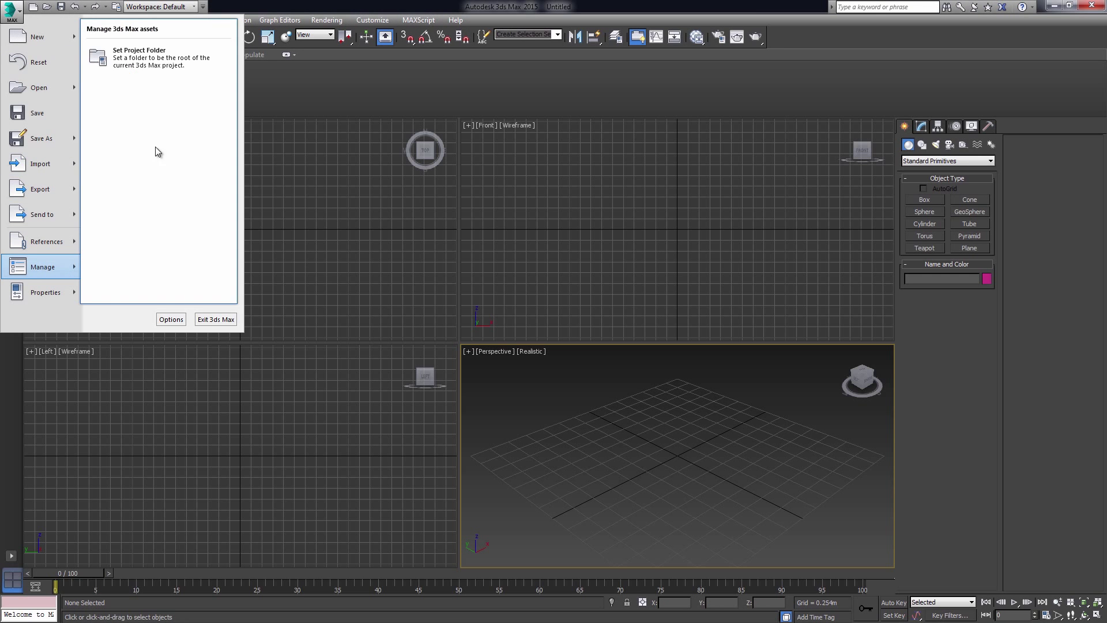
{"action": "left_click", "coordinate": [146, 64]}
{"action": "left_click_drag", "start_coordinate": [576, 225], "coordinate": [432, 14]}
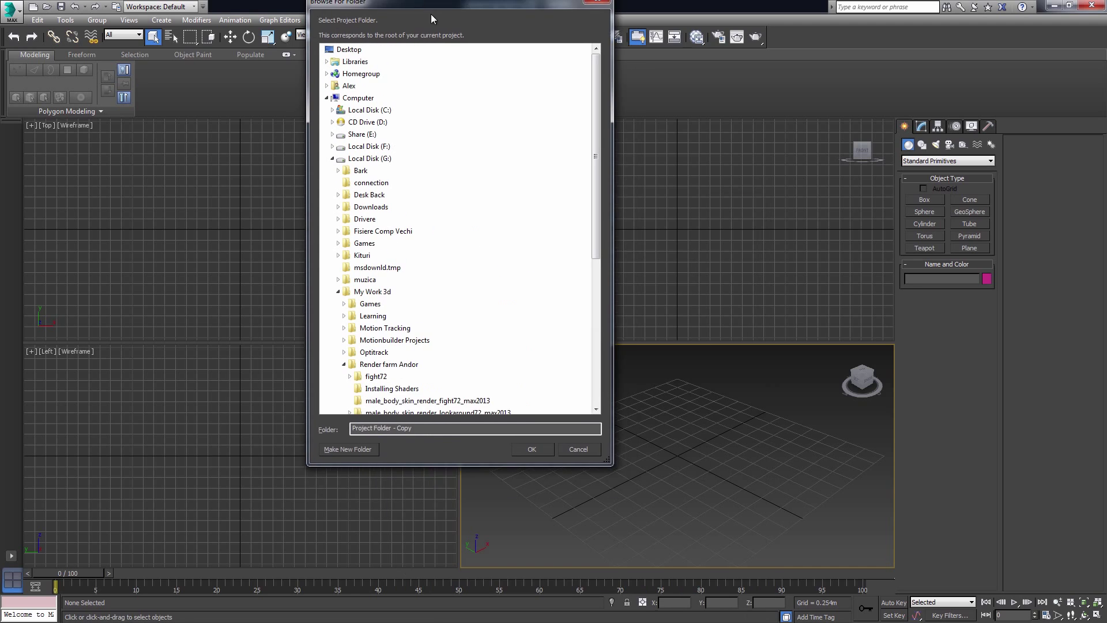
{"action": "left_click_drag", "start_coordinate": [453, 443], "coordinate": [181, 445]}
{"action": "type", "text": "C:\\Users\\Alex\\Desktop\\CGI FARM Submit\\3ds max\\Motion Packages Render Scenes"}
{"action": "key", "text": "Down"}
{"action": "key", "text": "Down"}
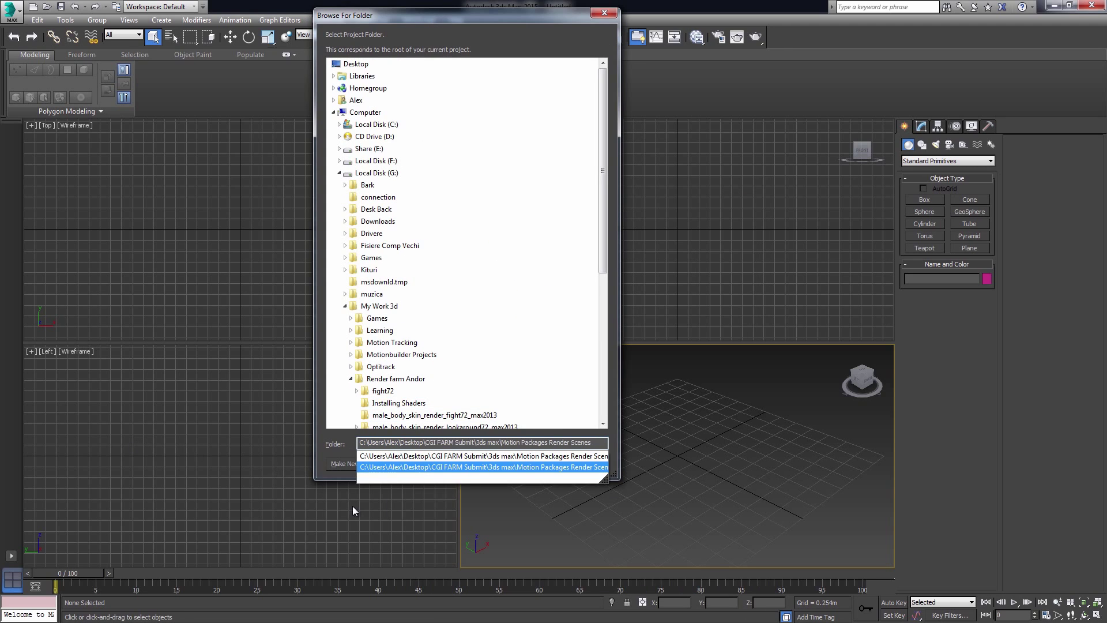
{"action": "key", "text": "Return"}
{"action": "left_click", "coordinate": [539, 464]}
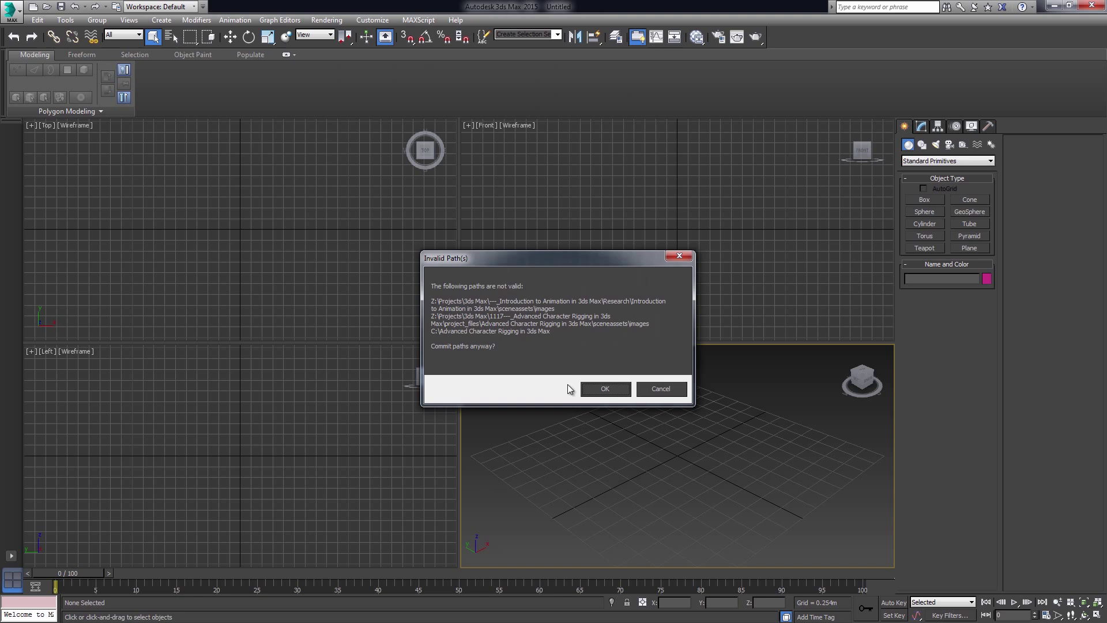
{"action": "left_click", "coordinate": [593, 390]}
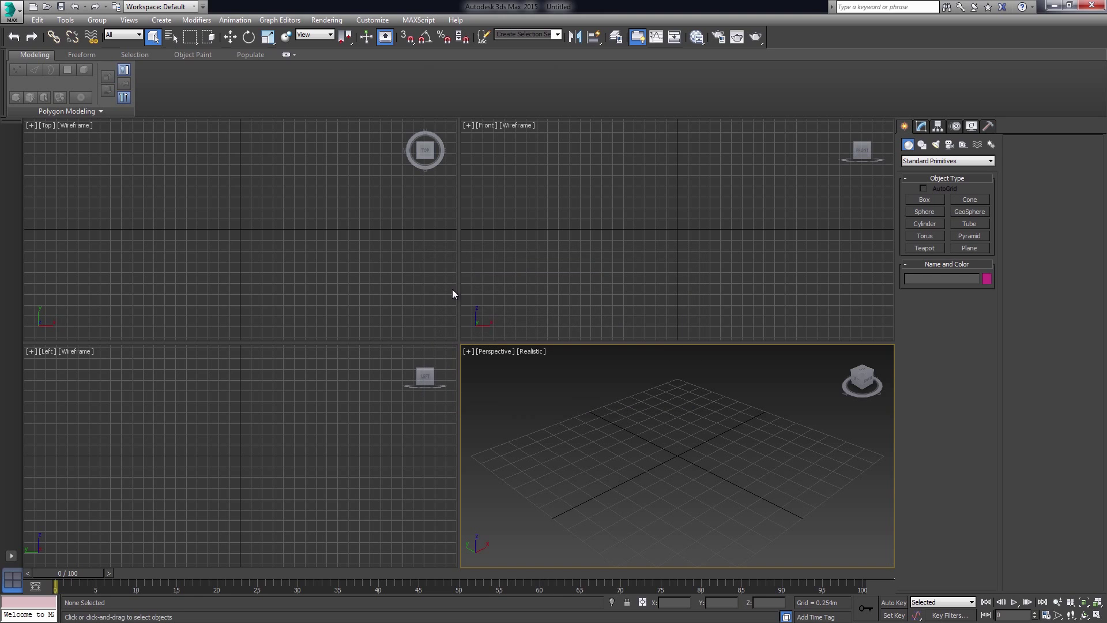
Open Basic Shooter Pack.max from the project's scenes folder and dismiss the MassFX version warning
{"action": "left_click", "coordinate": [11, 13]}
{"action": "left_click", "coordinate": [47, 88]}
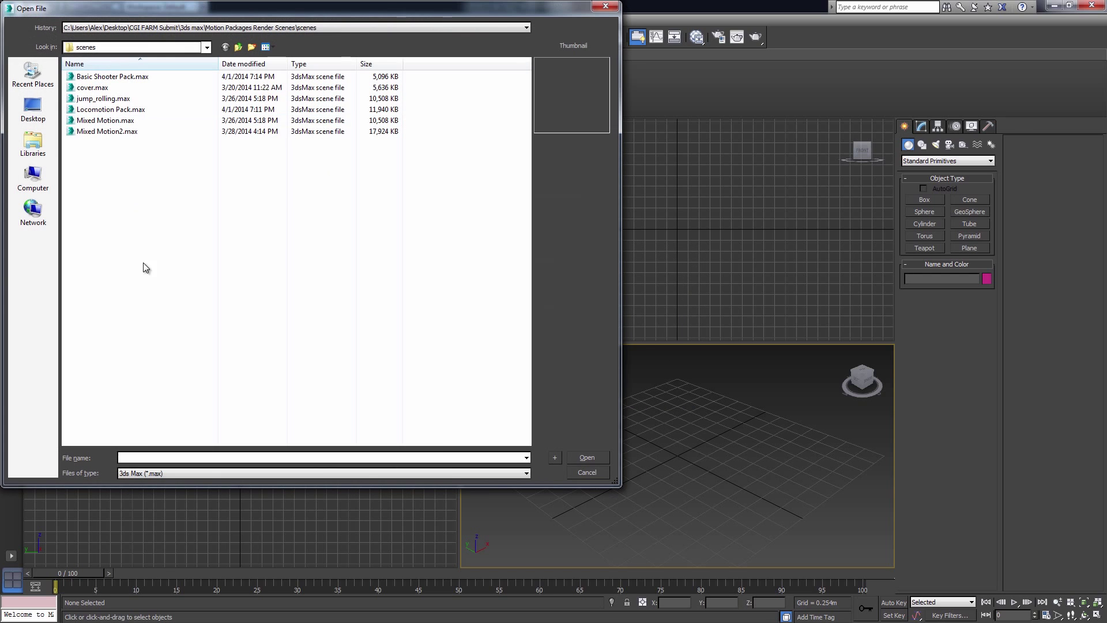
{"action": "left_click", "coordinate": [132, 79]}
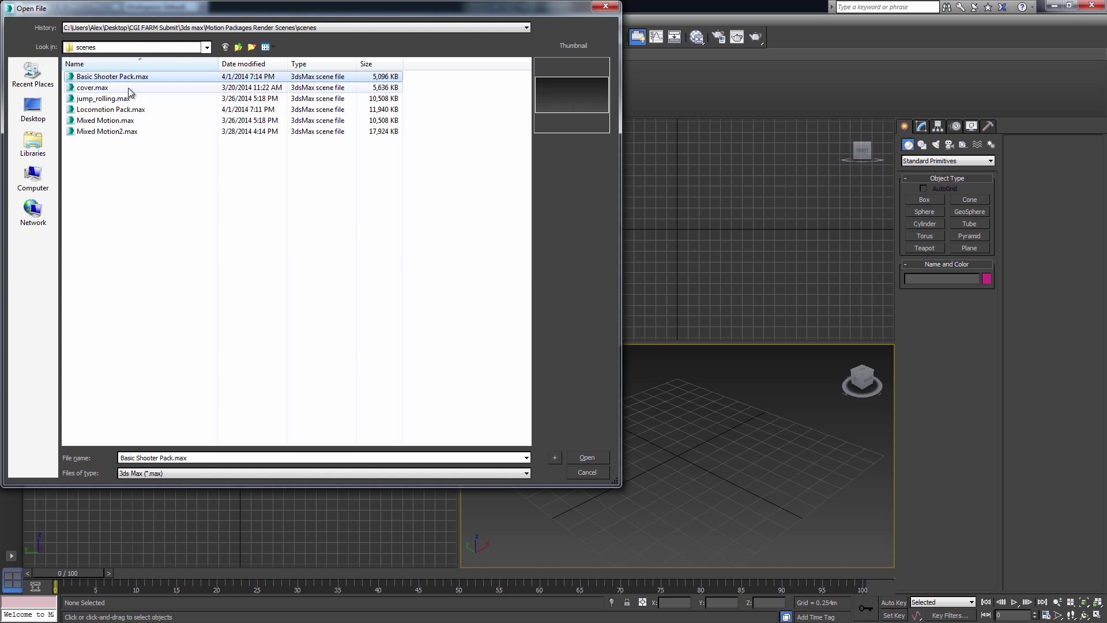
{"action": "left_click", "coordinate": [594, 459]}
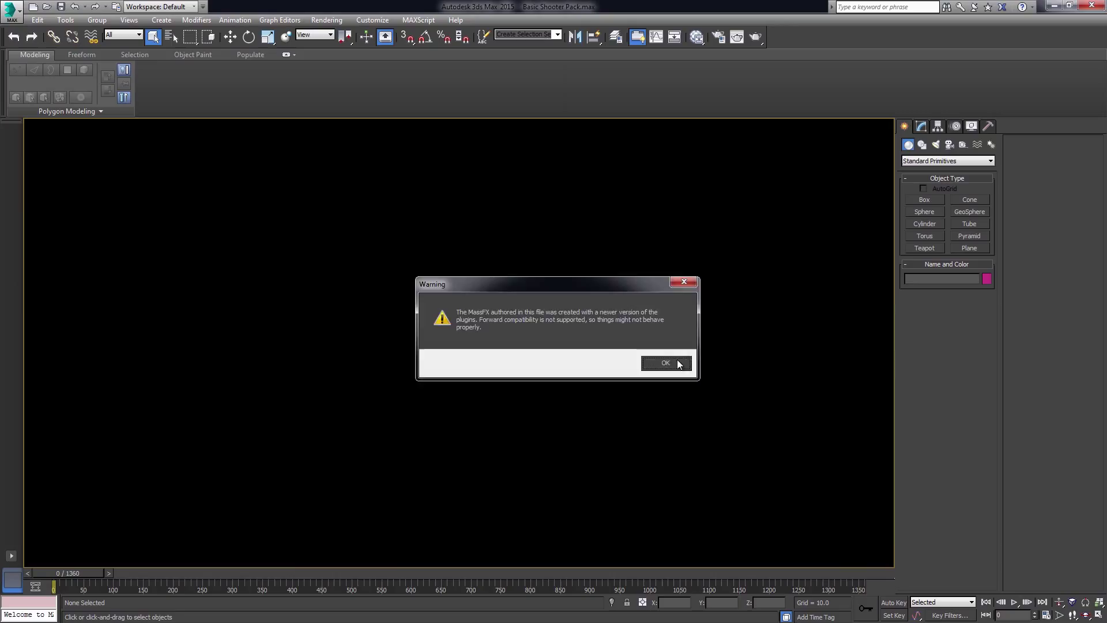
{"action": "left_click", "coordinate": [666, 363]}
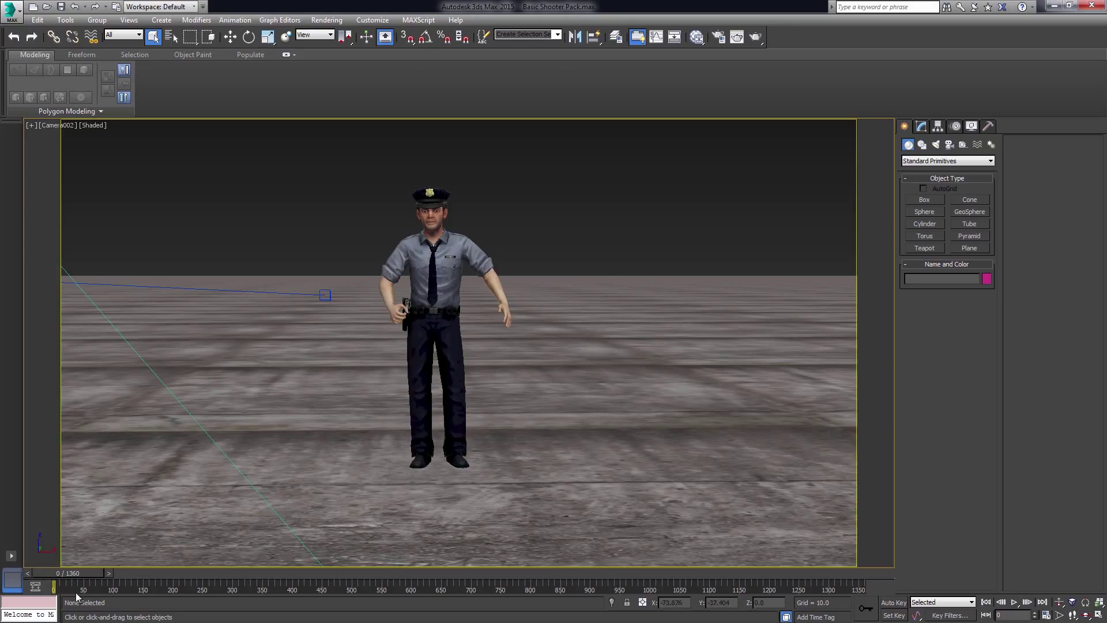
{"action": "left_click_drag", "start_coordinate": [81, 579], "coordinate": [23, 576]}
Open Asset Tracking and widen the Full Path column to examine the paths of the scene's maps and render output
{"action": "left_click", "coordinate": [12, 10]}
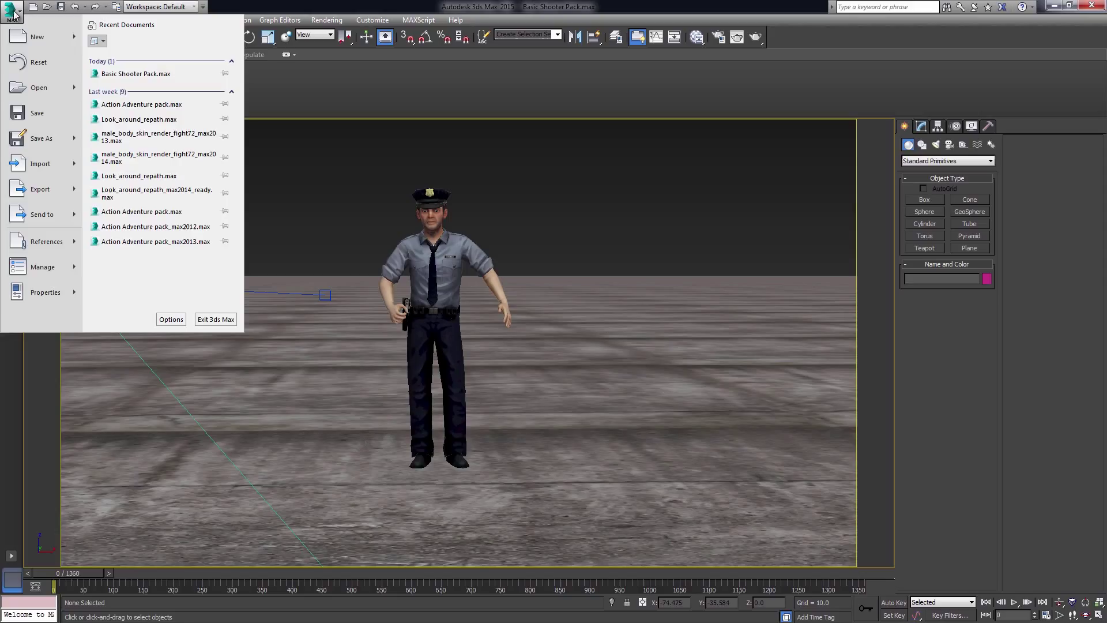
{"action": "mouse_move", "coordinate": [52, 269]}
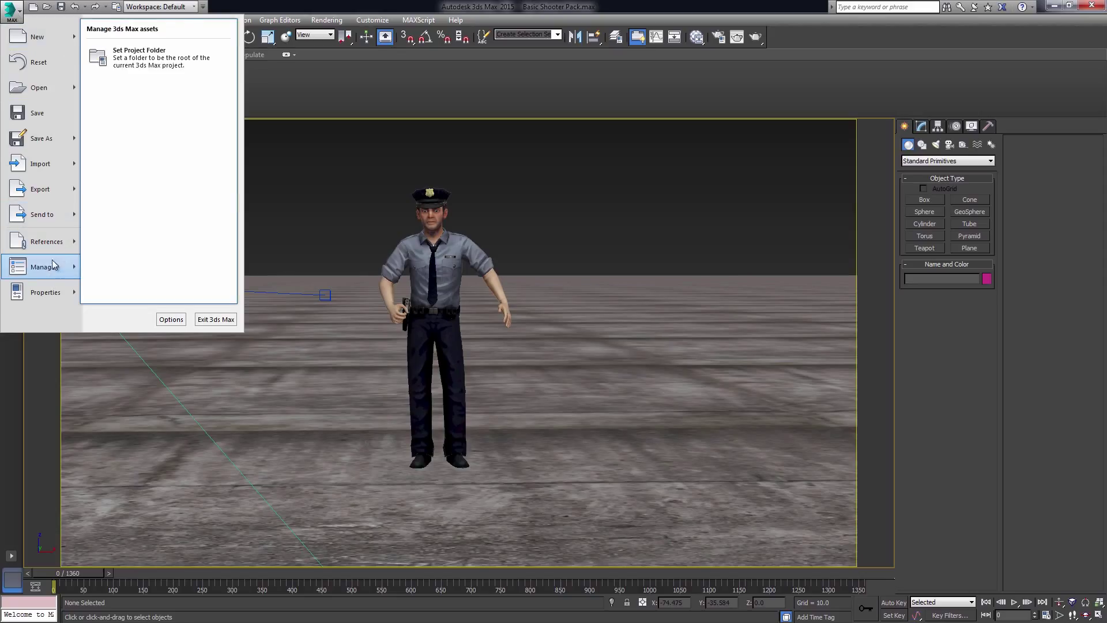
{"action": "mouse_move", "coordinate": [61, 249]}
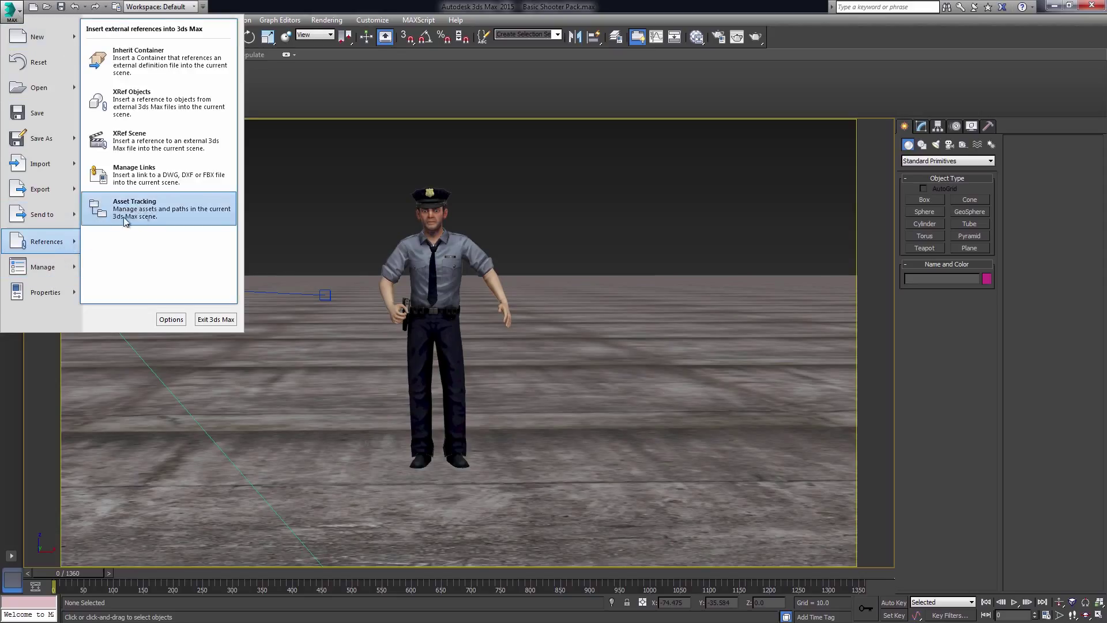
{"action": "left_click", "coordinate": [145, 217]}
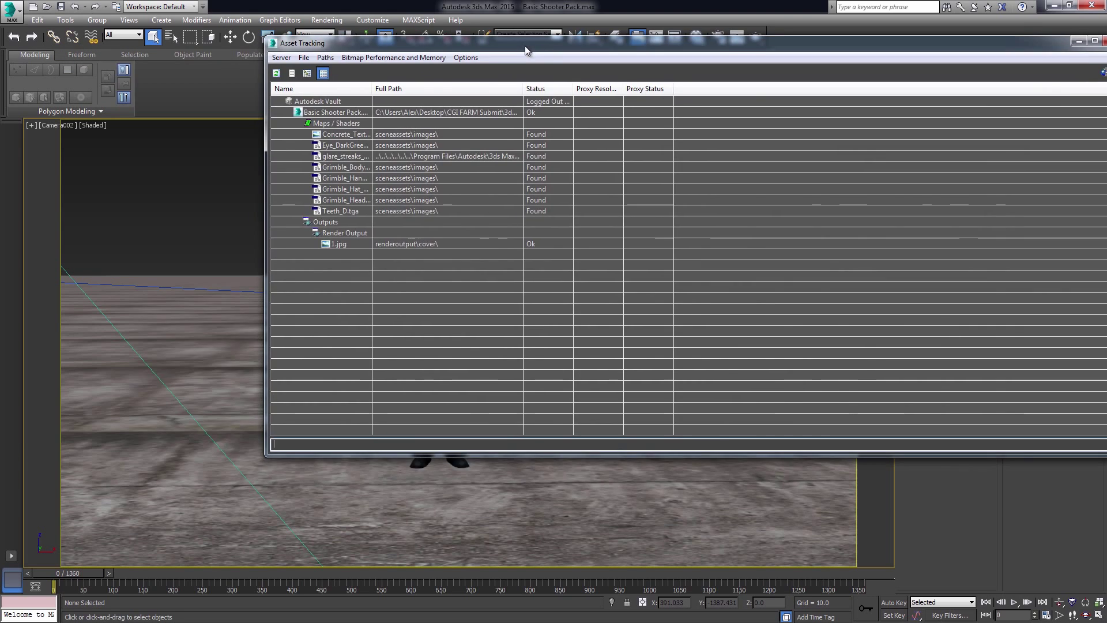
{"action": "left_click_drag", "start_coordinate": [526, 46], "coordinate": [389, 75]}
{"action": "left_click", "coordinate": [292, 164]}
{"action": "left_click", "coordinate": [294, 166]}
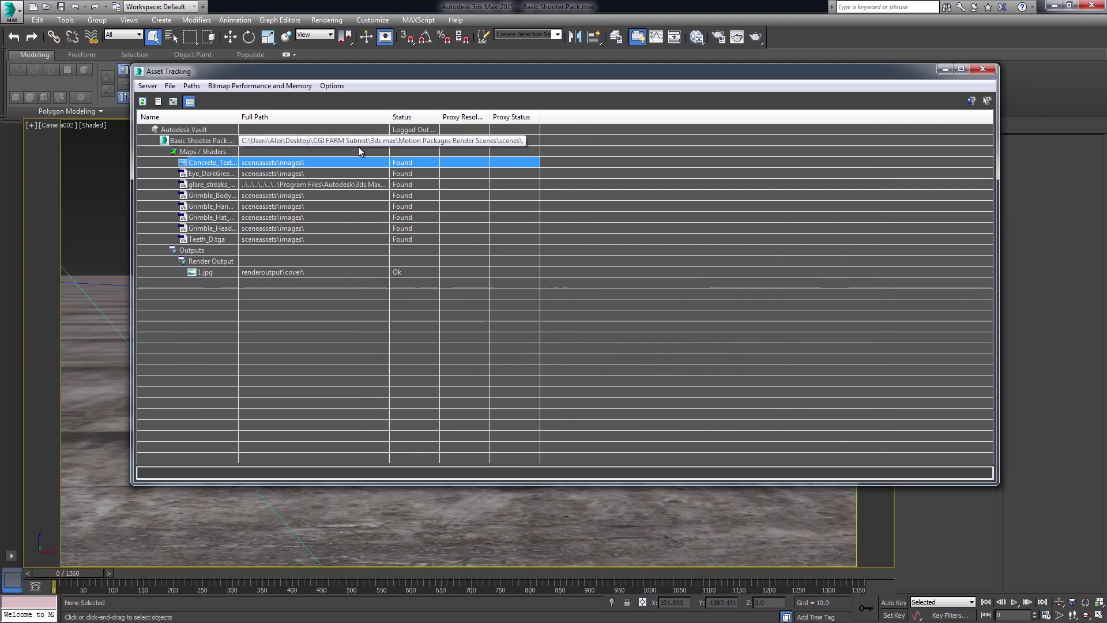
{"action": "left_click_drag", "start_coordinate": [390, 117], "coordinate": [523, 117]}
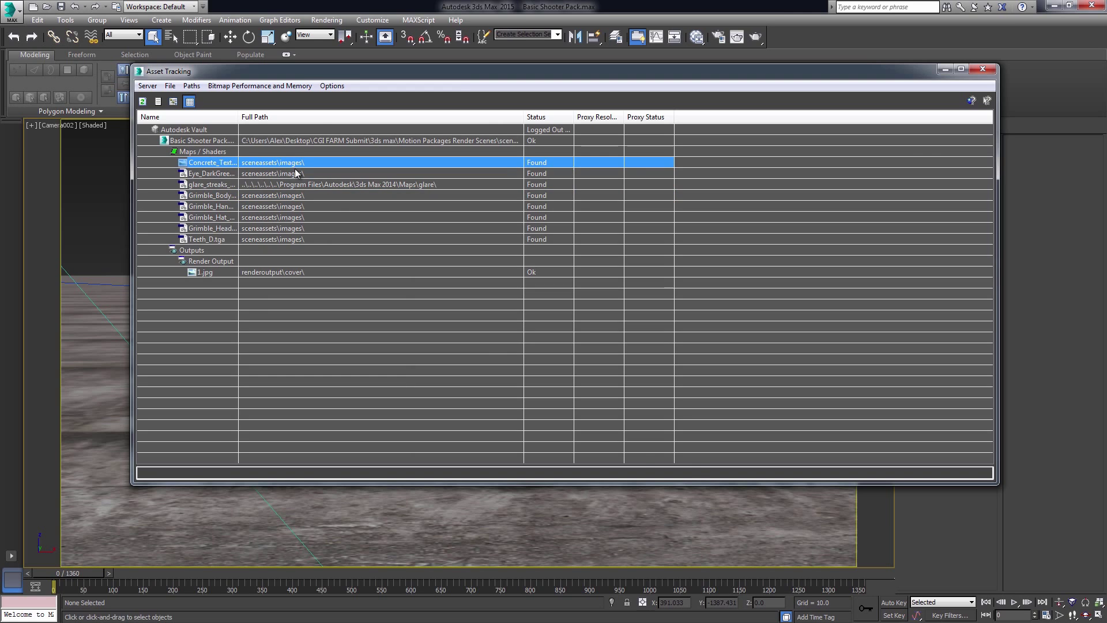
Turn off converting local file paths to relative in the file handling preferences and accept the change
{"action": "left_click", "coordinate": [372, 20]}
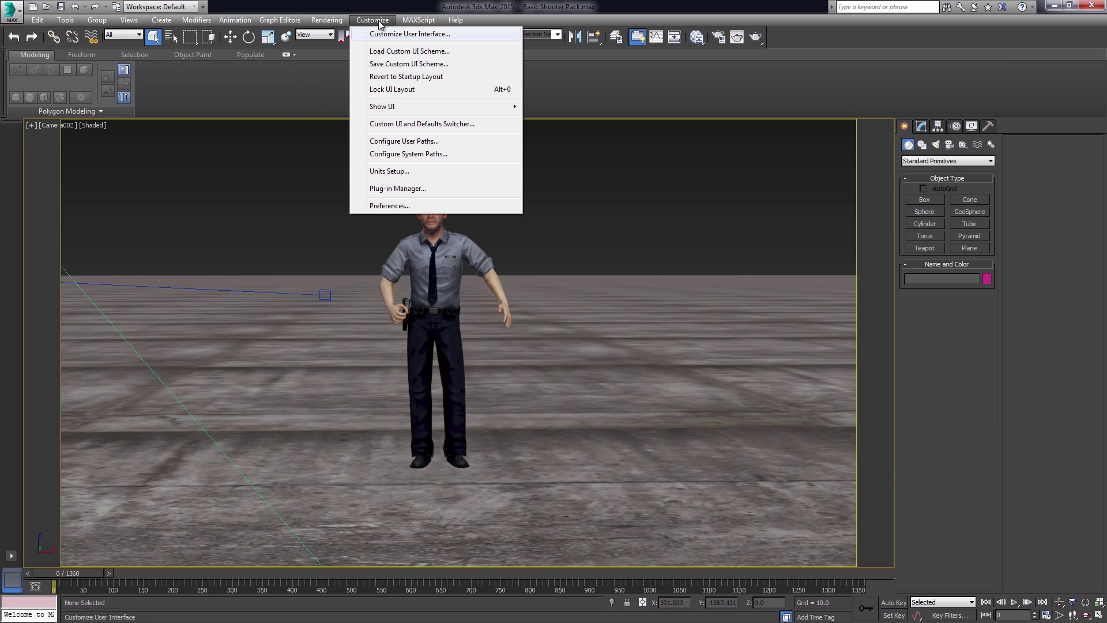
{"action": "left_click", "coordinate": [390, 206]}
{"action": "left_click", "coordinate": [434, 161]}
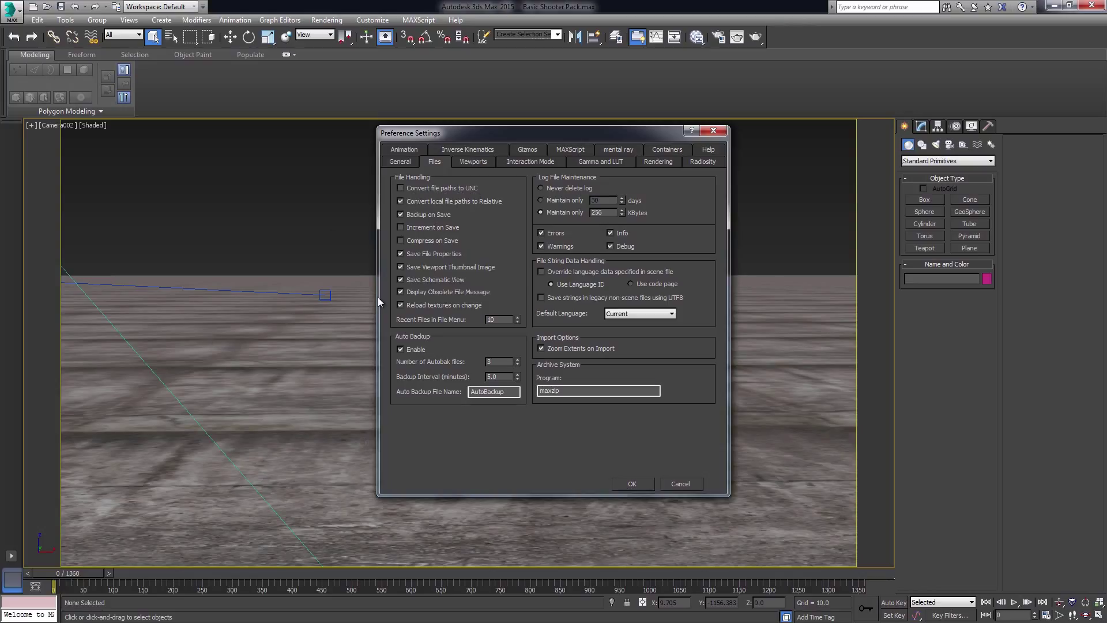
{"action": "left_click", "coordinate": [423, 200]}
{"action": "left_click", "coordinate": [632, 484]}
In Asset Tracking, set the path of all maps except the glare streaks one to the full path of Motion Packages Render Scenes\sceneassets\images
{"action": "left_click", "coordinate": [11, 10]}
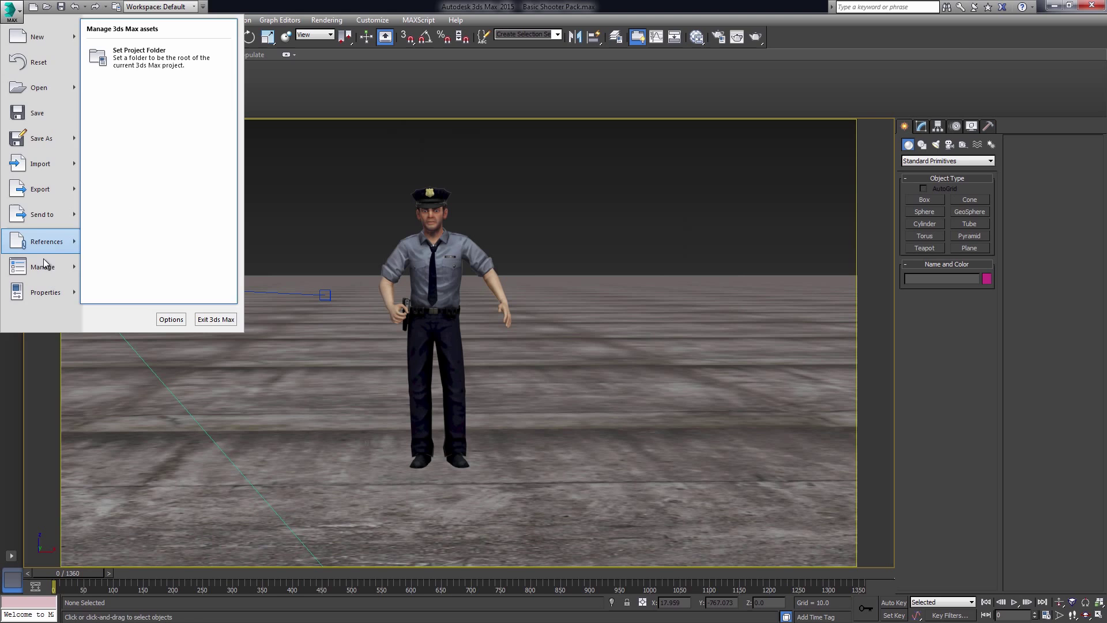
{"action": "mouse_move", "coordinate": [46, 242]}
{"action": "left_click", "coordinate": [153, 209]}
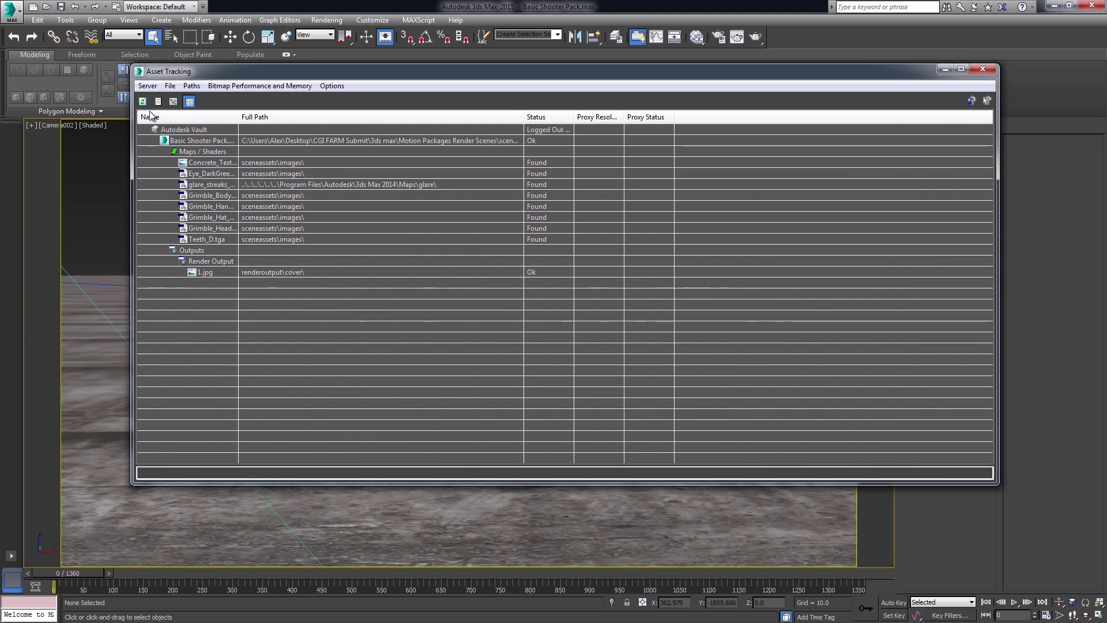
{"action": "left_click", "coordinate": [268, 166]}
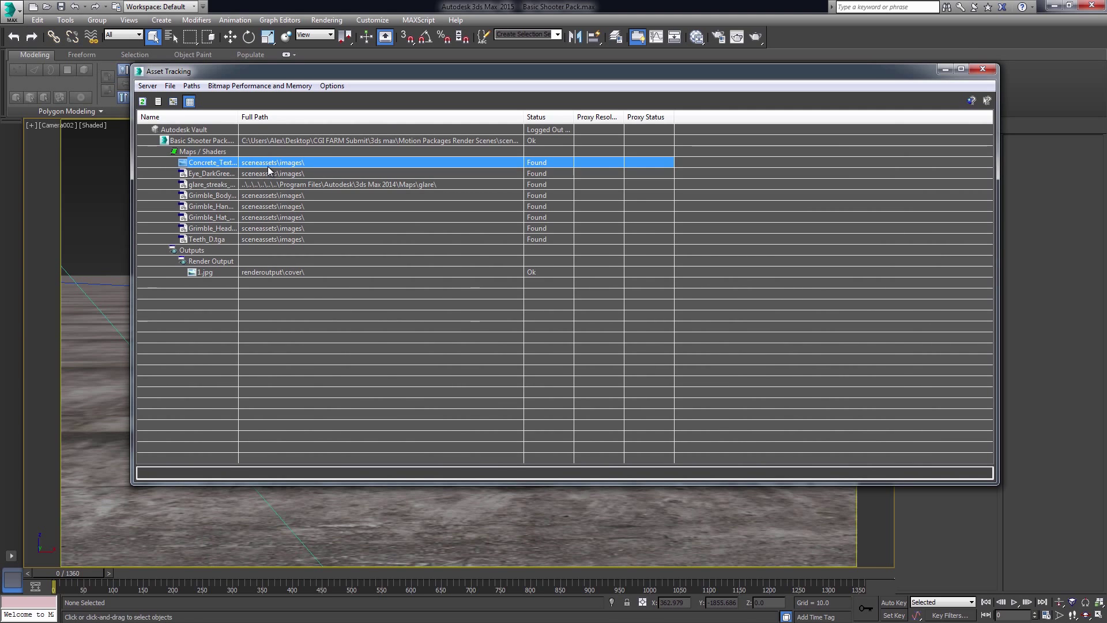
{"action": "left_click", "coordinate": [268, 168], "text": "shift"}
{"action": "left_click_drag", "start_coordinate": [282, 199], "coordinate": [283, 249], "text": "ctrl"}
{"action": "right_click", "coordinate": [289, 212]}
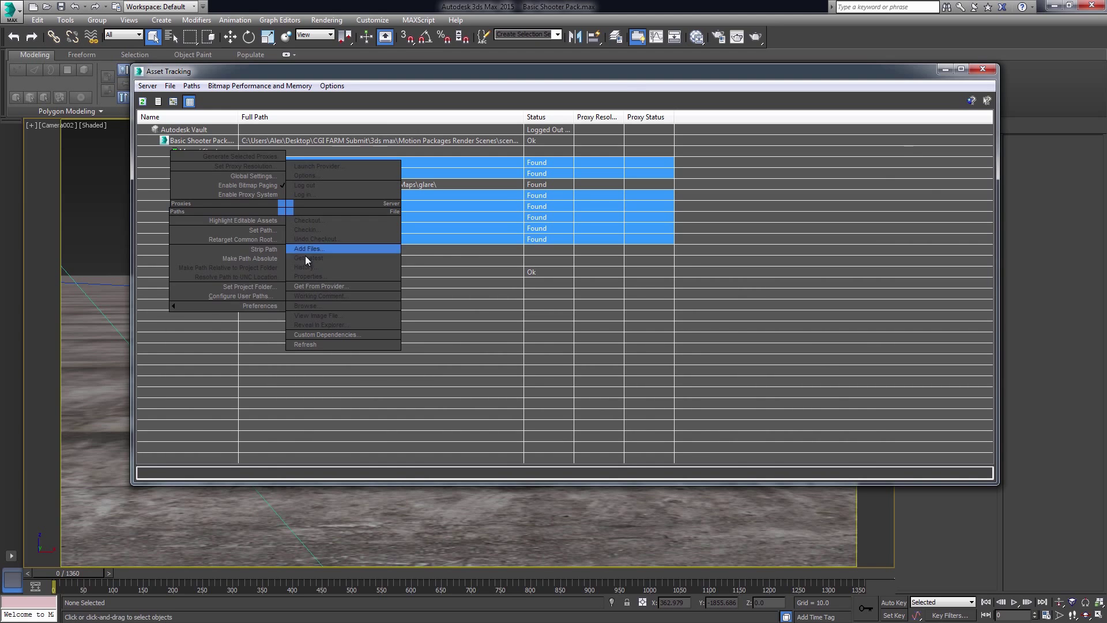
{"action": "left_click", "coordinate": [271, 234]}
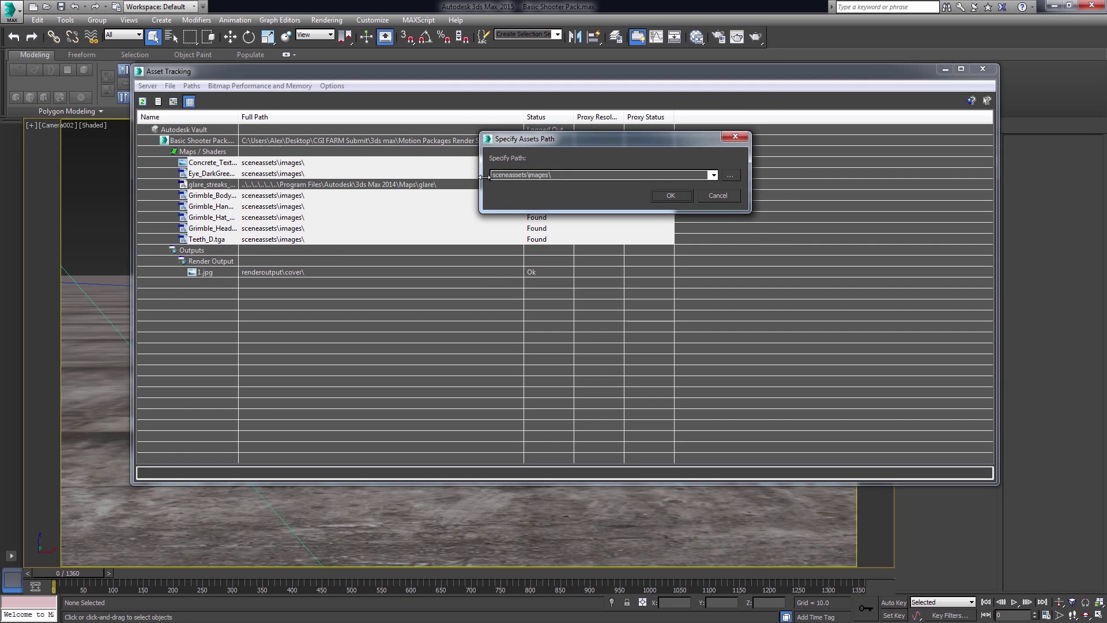
{"action": "double_click", "coordinate": [494, 176]}
{"action": "left_click", "coordinate": [510, 177]}
{"action": "key", "text": "ctrl+v"}
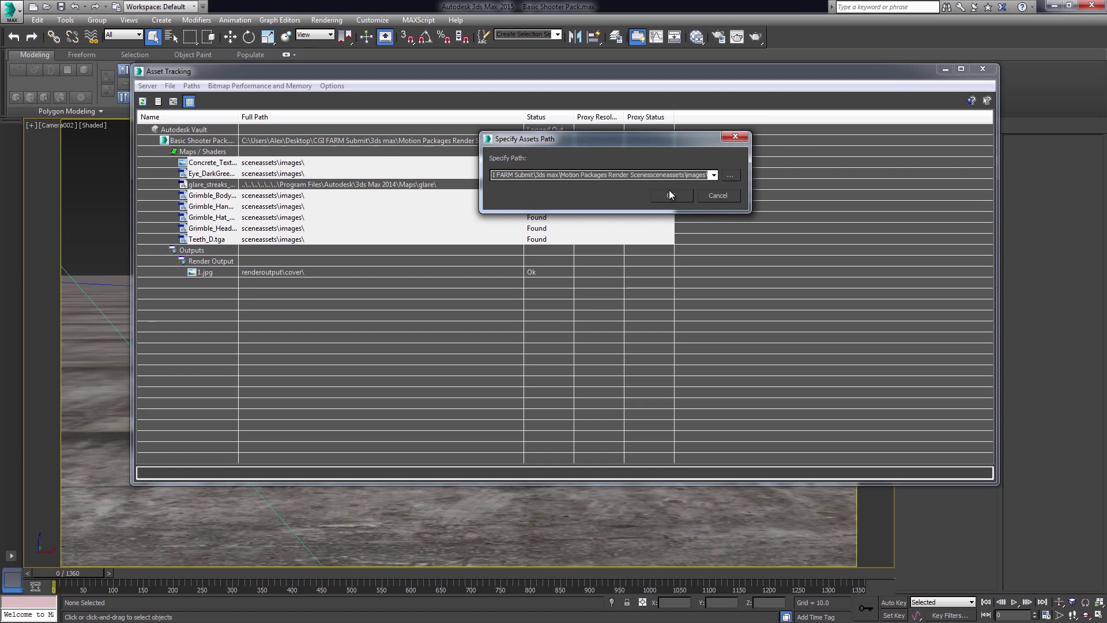
{"action": "left_click_drag", "start_coordinate": [606, 174], "coordinate": [762, 176]}
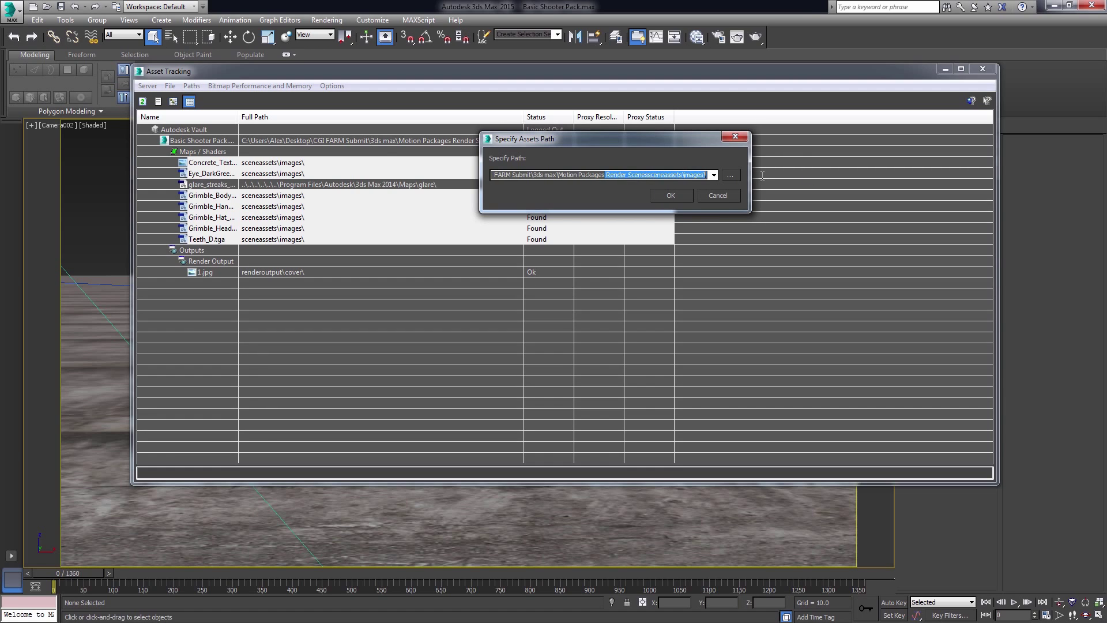
{"action": "left_click", "coordinate": [625, 173]}
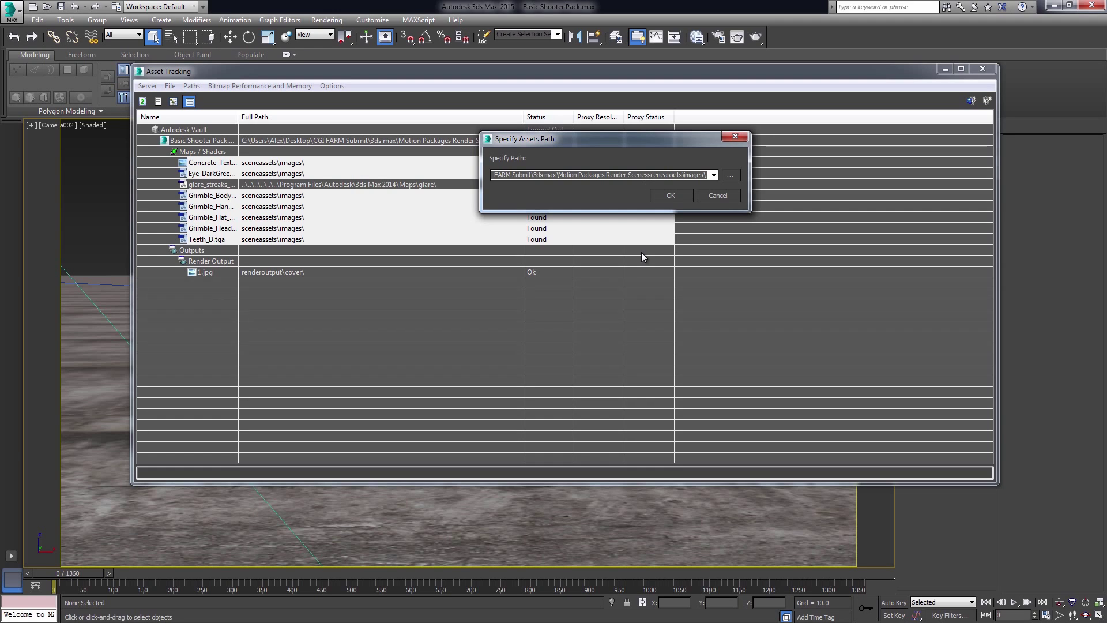
{"action": "type", "text": "\\"}
{"action": "left_click_drag", "start_coordinate": [679, 176], "coordinate": [824, 181]}
{"action": "left_click", "coordinate": [684, 198]}
{"action": "left_click", "coordinate": [683, 198]}
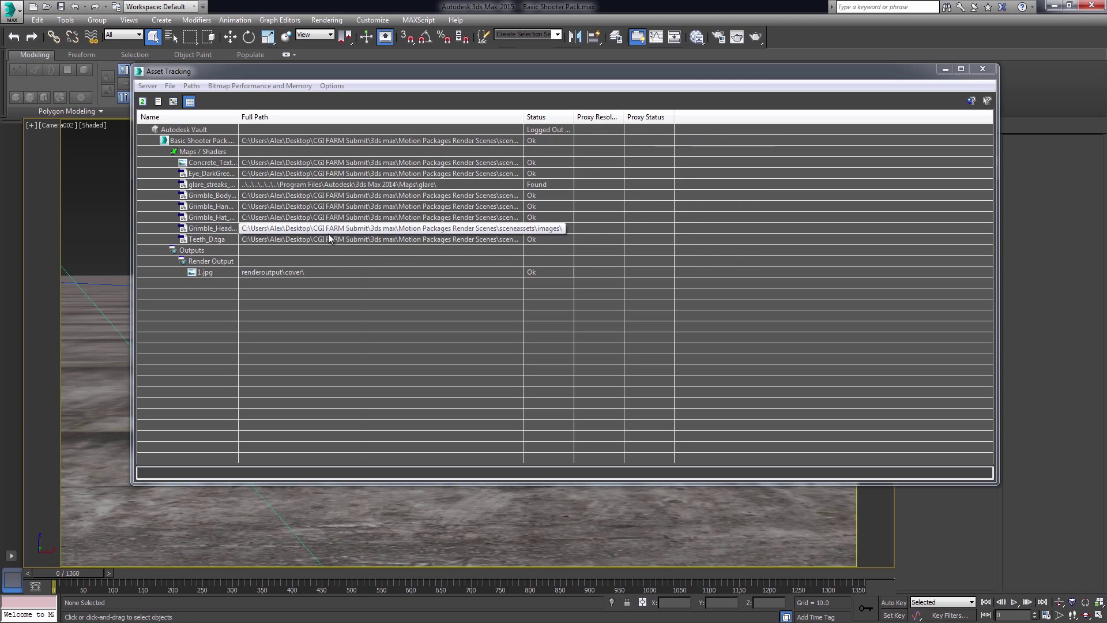
Widen the Full Path column, examine the absolute path of each map, and close Asset Tracking
{"action": "left_click_drag", "start_coordinate": [523, 120], "coordinate": [649, 123]}
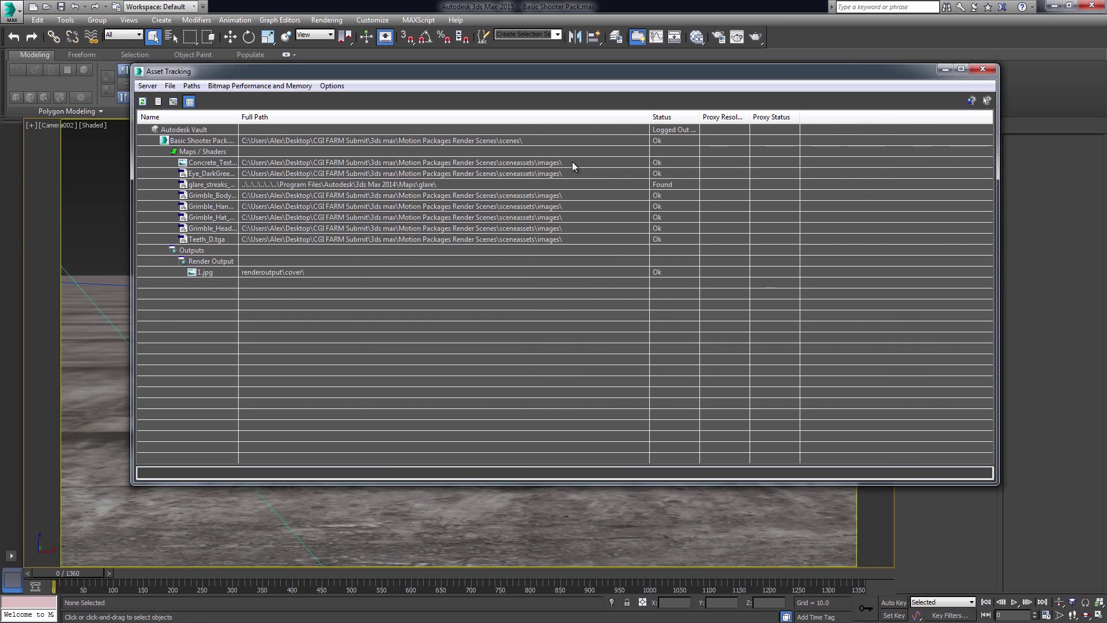
{"action": "left_click", "coordinate": [359, 262]}
{"action": "left_click", "coordinate": [362, 238]}
{"action": "left_click", "coordinate": [340, 207]}
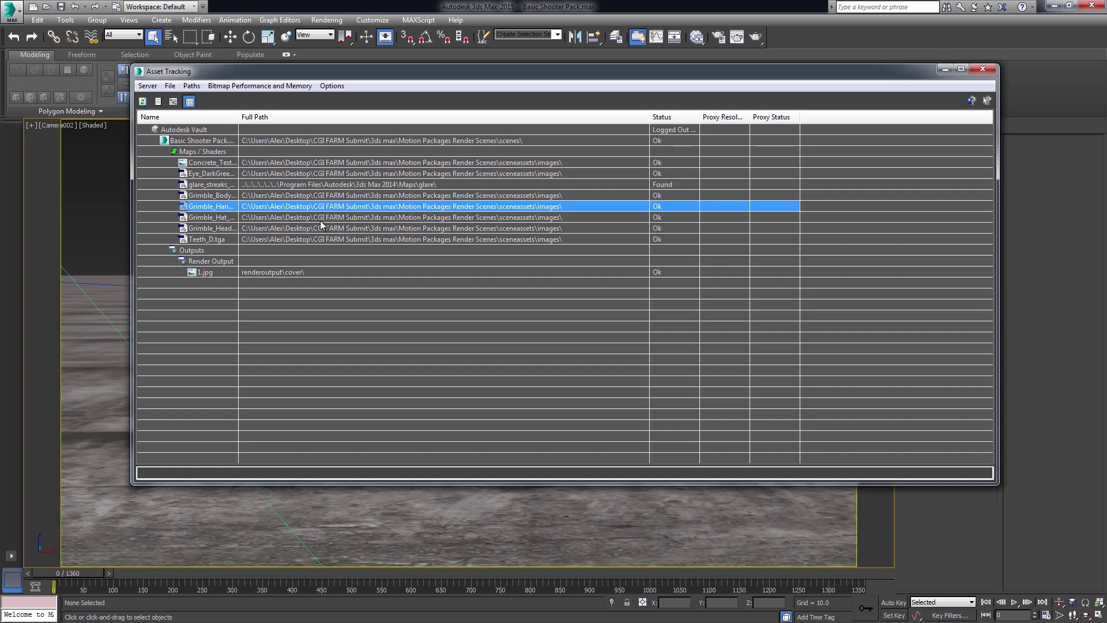
{"action": "left_click", "coordinate": [481, 197]}
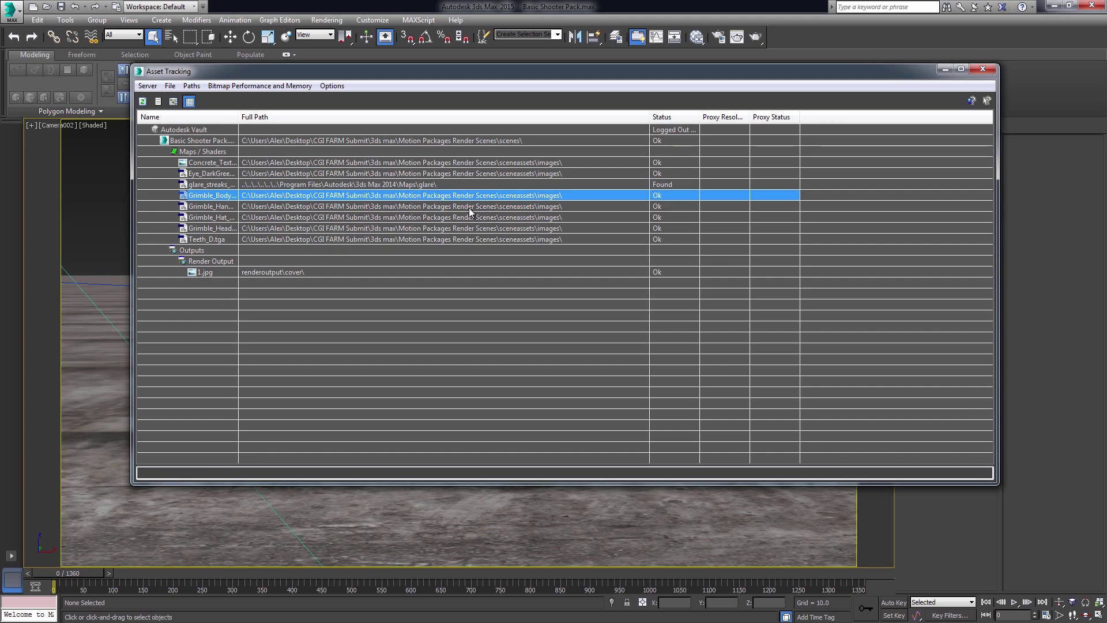
{"action": "left_click", "coordinate": [470, 207]}
{"action": "left_click", "coordinate": [471, 217]}
{"action": "left_click", "coordinate": [472, 228]}
{"action": "left_click", "coordinate": [461, 239]}
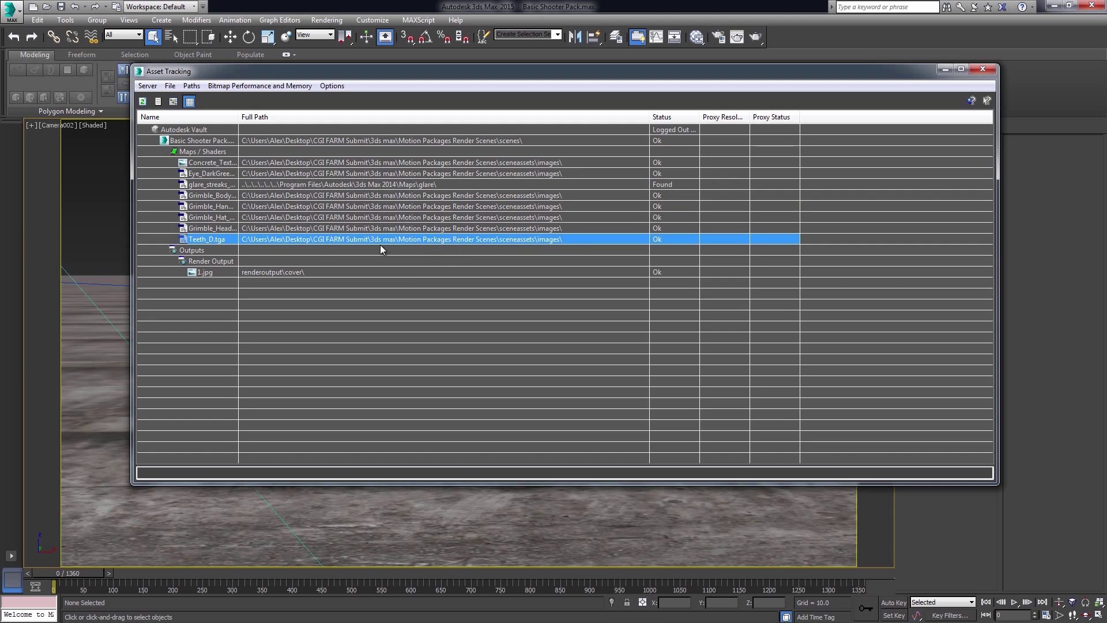
{"action": "left_click", "coordinate": [342, 228]}
{"action": "left_click", "coordinate": [350, 218]}
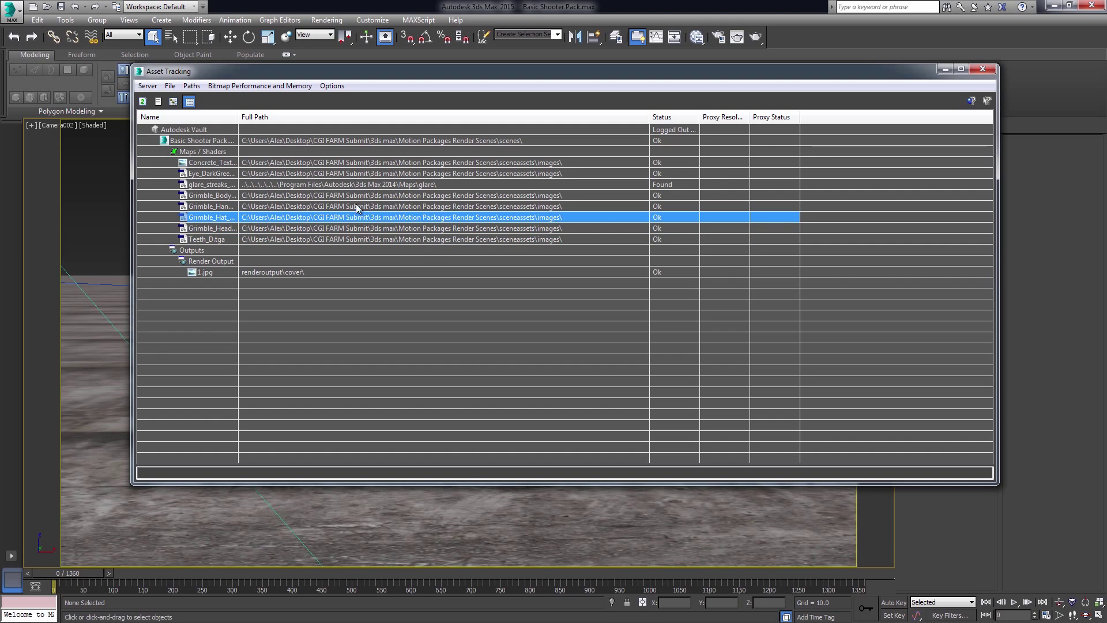
{"action": "left_click", "coordinate": [357, 199]}
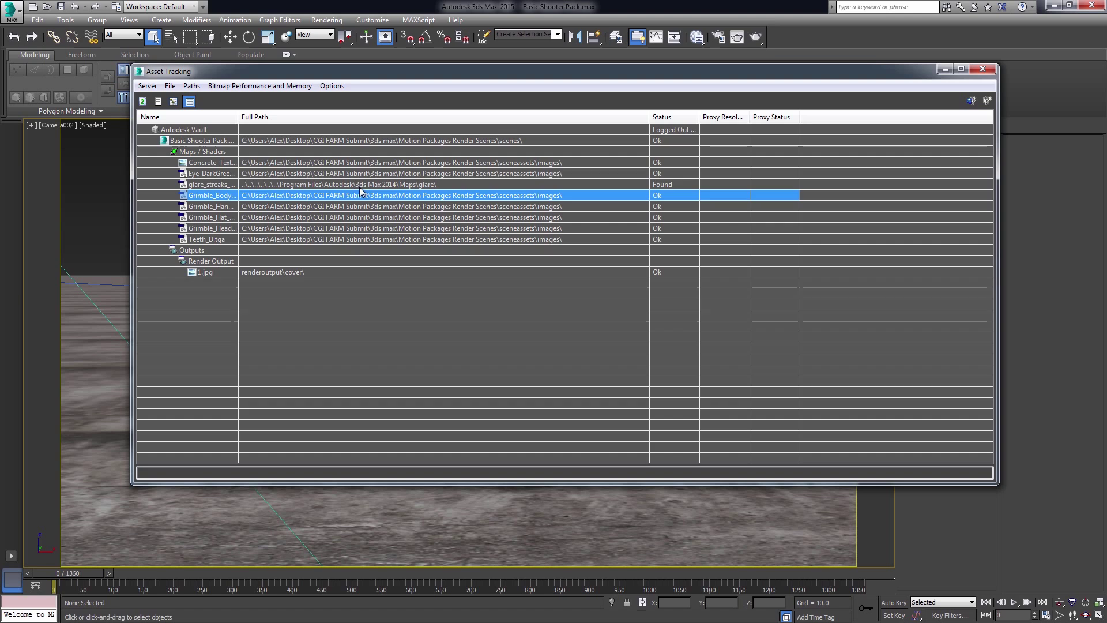
{"action": "left_click", "coordinate": [369, 172]}
{"action": "left_click", "coordinate": [363, 162]}
{"action": "left_click", "coordinate": [406, 229]}
{"action": "left_click", "coordinate": [411, 251]}
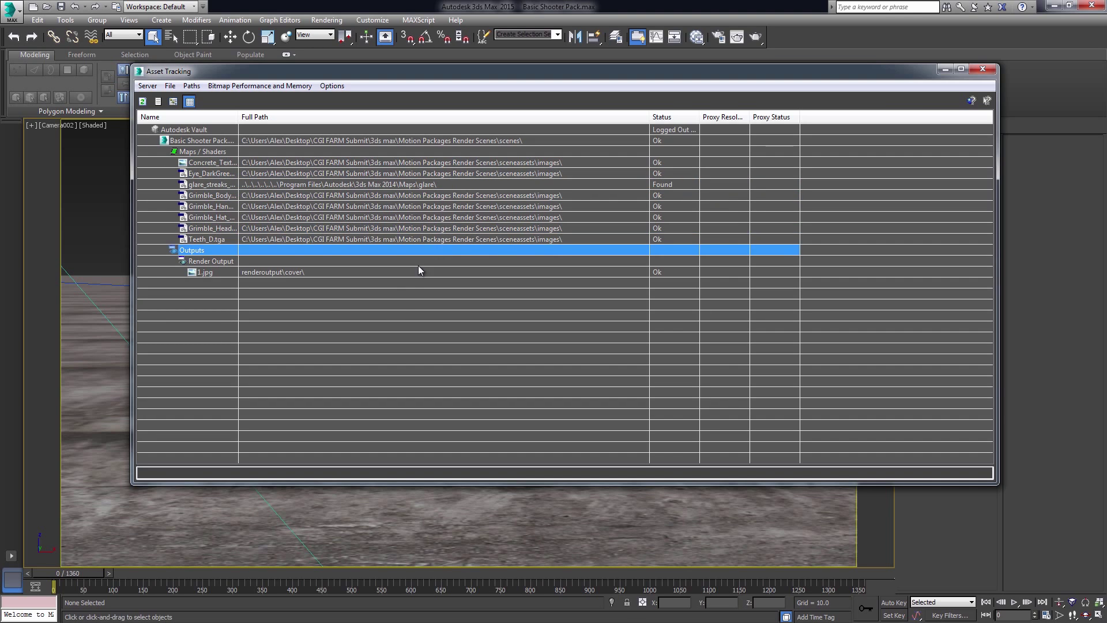
{"action": "left_click", "coordinate": [404, 244]}
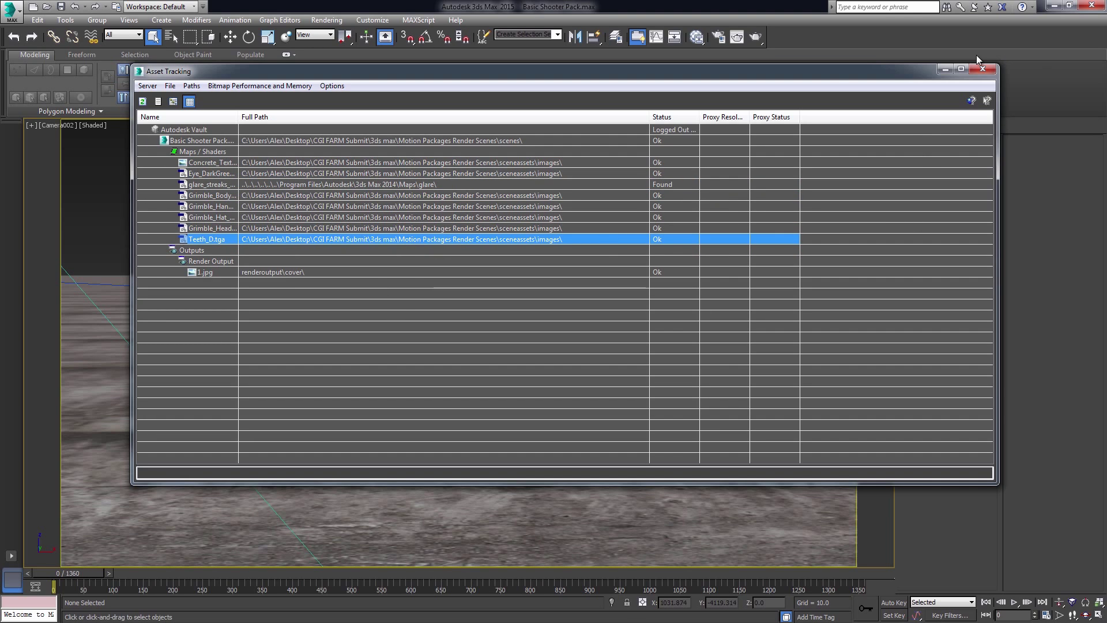
{"action": "left_click", "coordinate": [407, 163]}
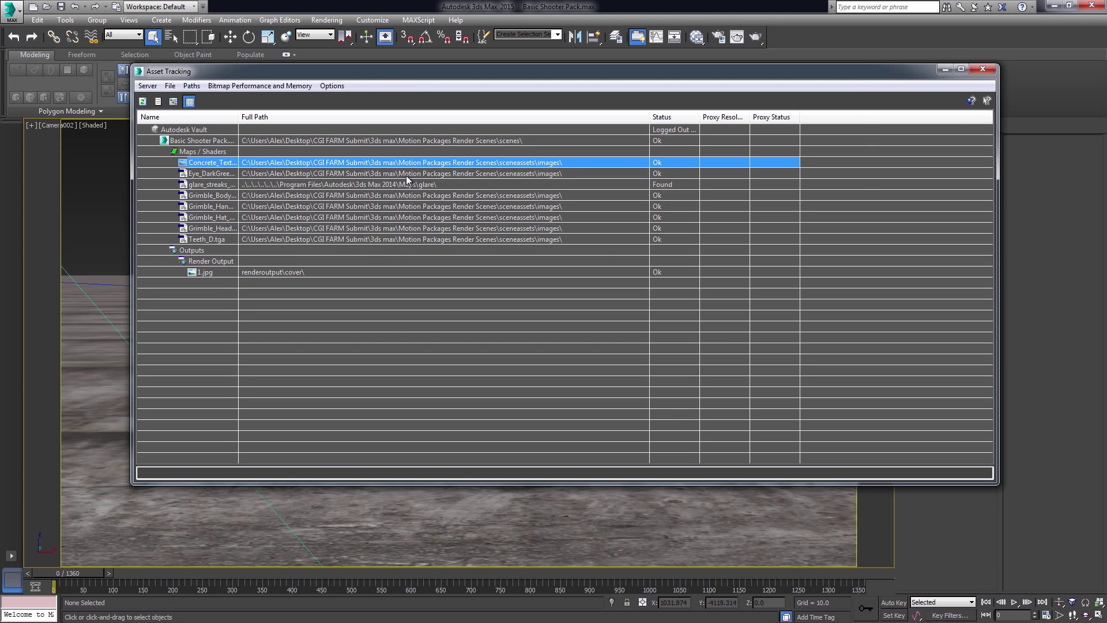
{"action": "left_click", "coordinate": [407, 175]}
{"action": "left_click", "coordinate": [982, 69]}
Enable converting local file paths to relative in the file handling preferences and accept the change
{"action": "left_click", "coordinate": [375, 21]}
{"action": "left_click", "coordinate": [381, 21]}
{"action": "left_click", "coordinate": [384, 24]}
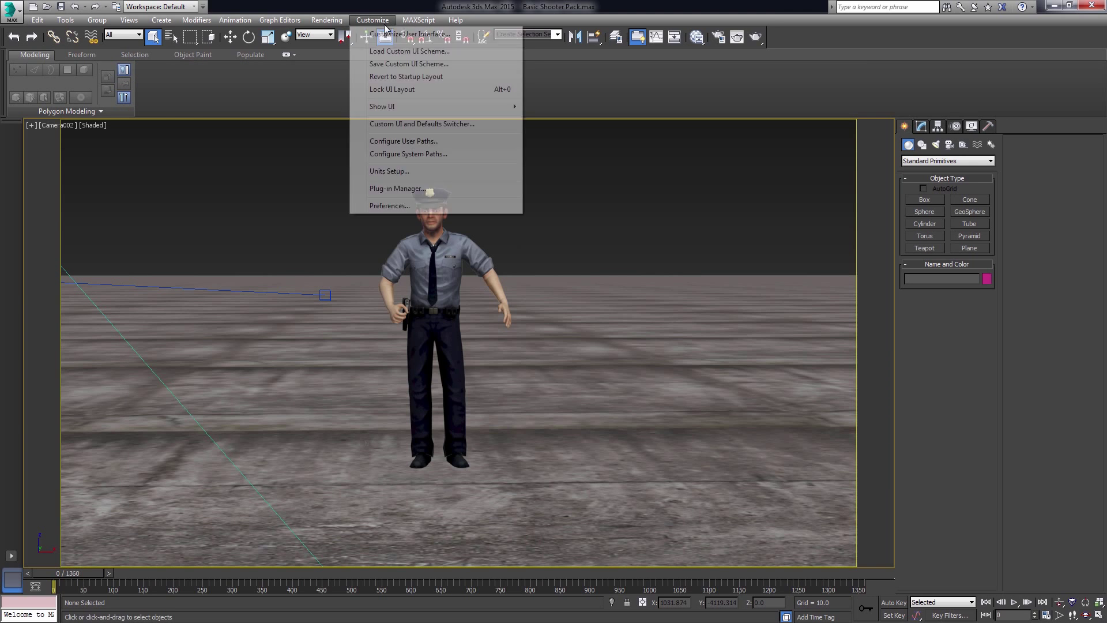
{"action": "left_click", "coordinate": [399, 208]}
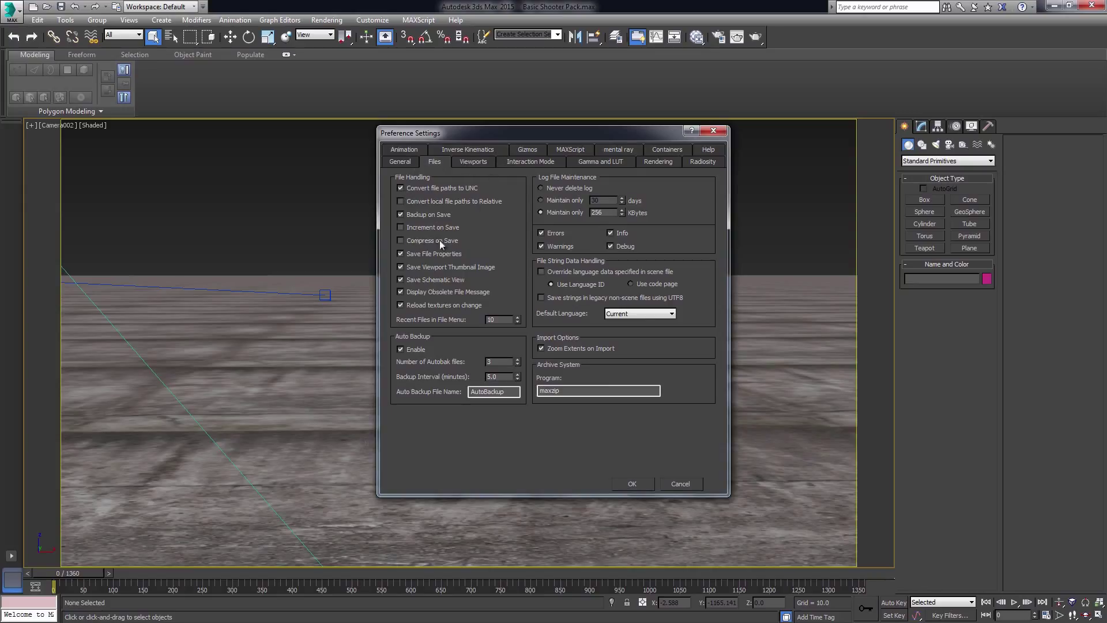
{"action": "left_click", "coordinate": [428, 201]}
{"action": "left_click", "coordinate": [646, 488]}
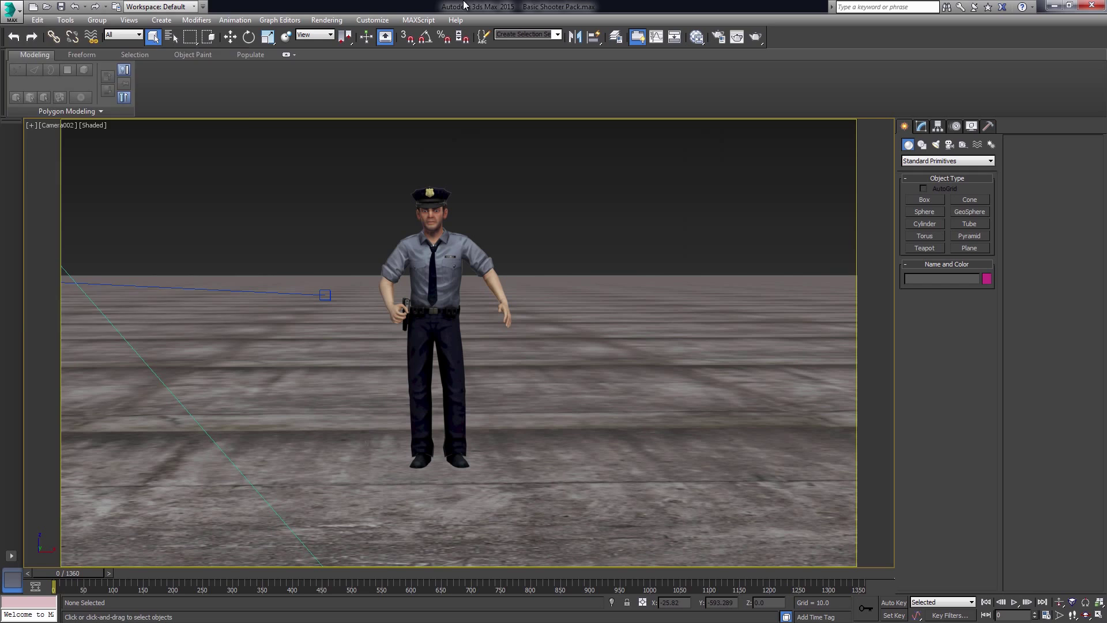
In Asset Tracking, make the paths of all maps except the glare streaks one relative to the project folder and check them
{"action": "left_click", "coordinate": [11, 11]}
{"action": "mouse_move", "coordinate": [57, 245]}
{"action": "left_click", "coordinate": [135, 209]}
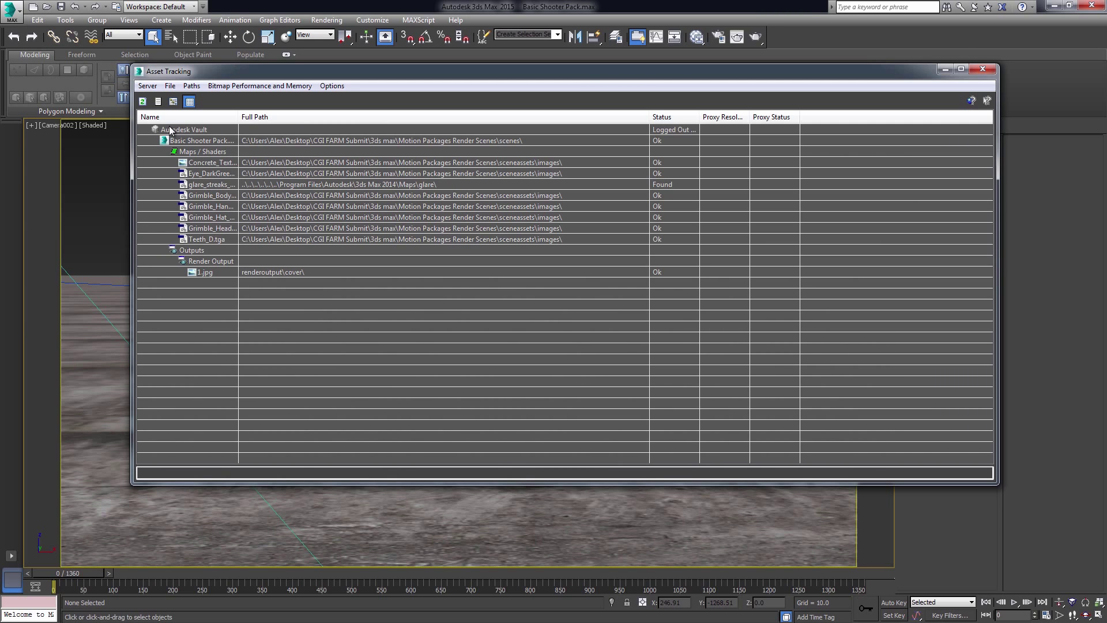
{"action": "left_click", "coordinate": [280, 163]}
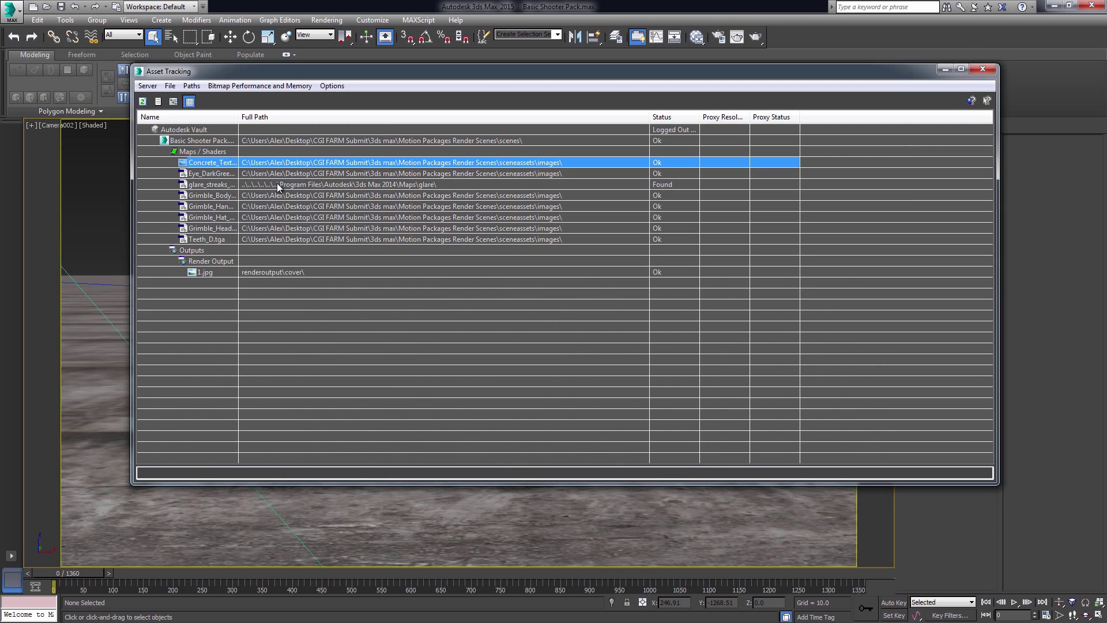
{"action": "left_click", "coordinate": [288, 174], "text": "ctrl"}
{"action": "left_click", "coordinate": [279, 194], "text": "ctrl"}
{"action": "left_click", "coordinate": [279, 208], "text": "ctrl"}
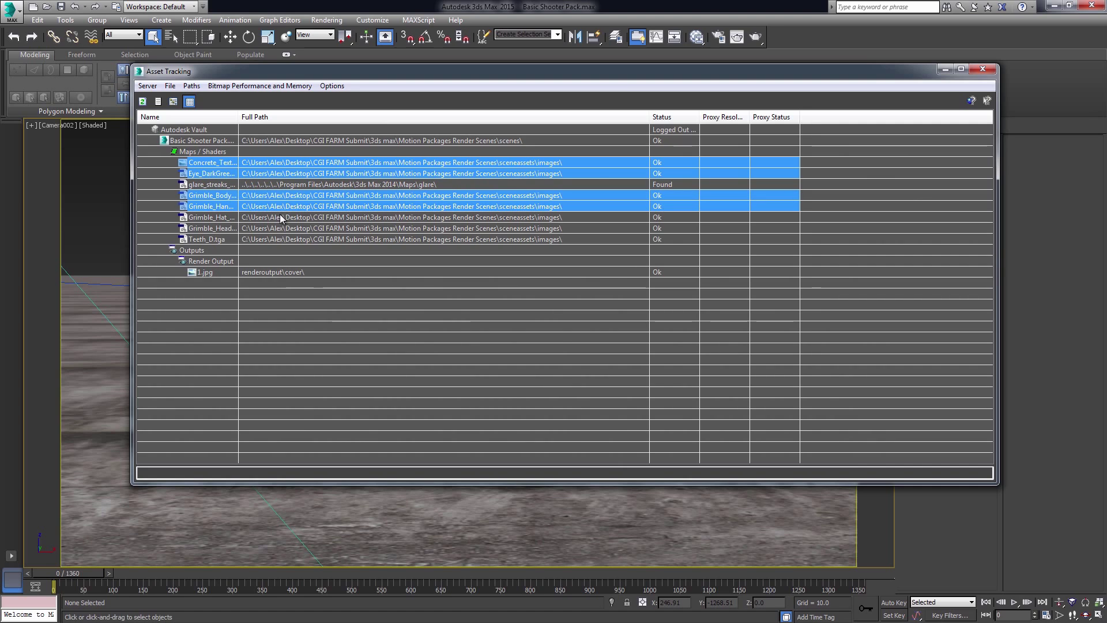
{"action": "left_click", "coordinate": [280, 218], "text": "ctrl"}
{"action": "left_click", "coordinate": [281, 228], "text": "ctrl"}
{"action": "left_click", "coordinate": [281, 238], "text": "ctrl"}
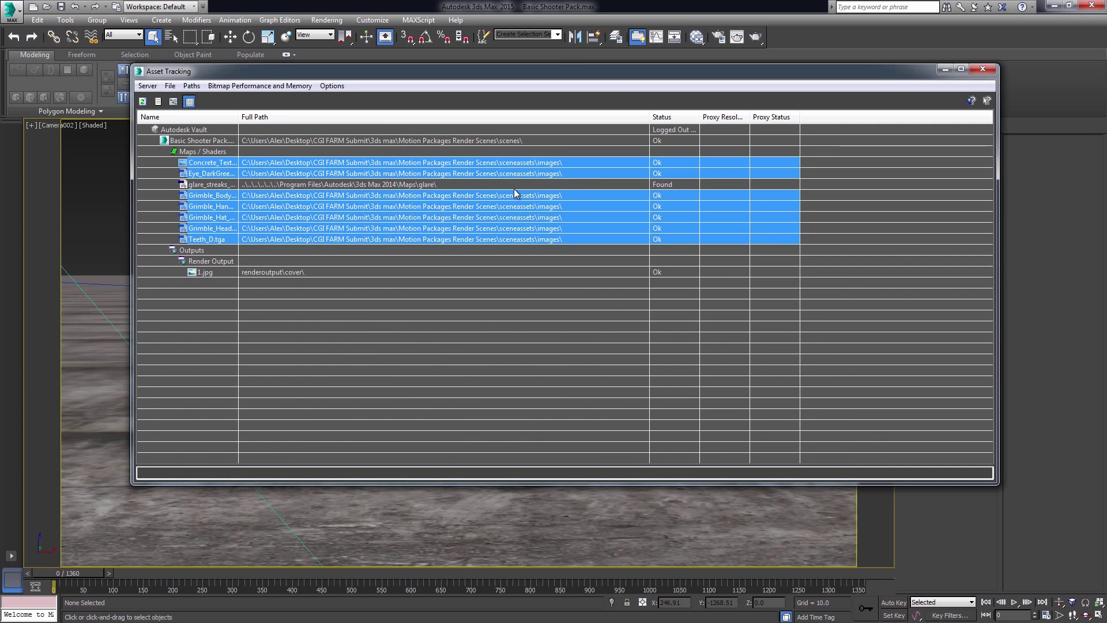
{"action": "right_click", "coordinate": [300, 213]}
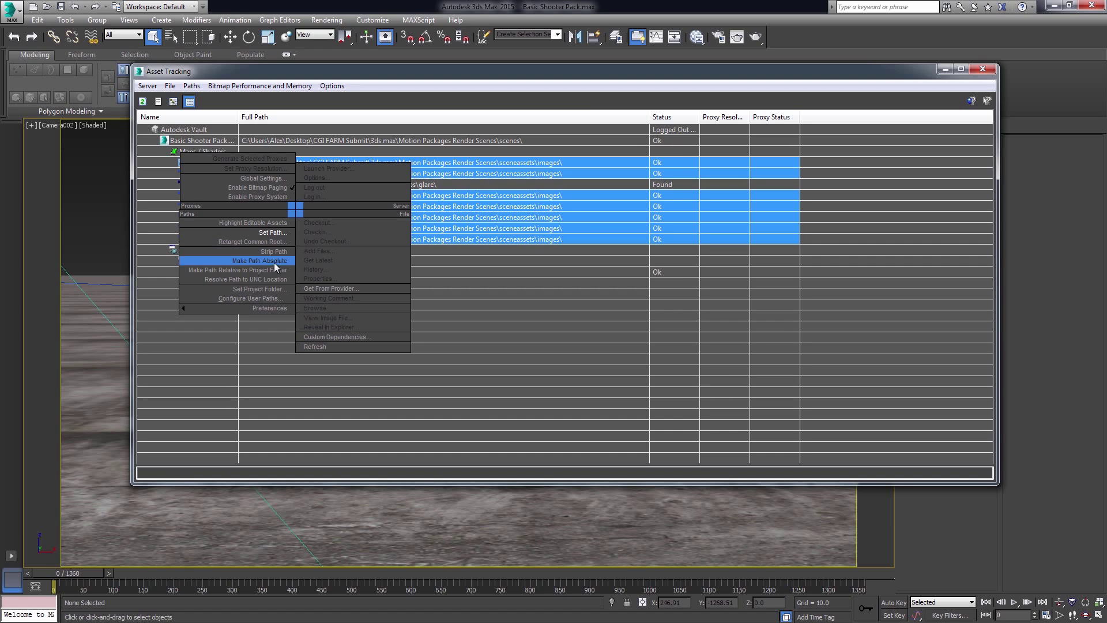
{"action": "left_click", "coordinate": [239, 271]}
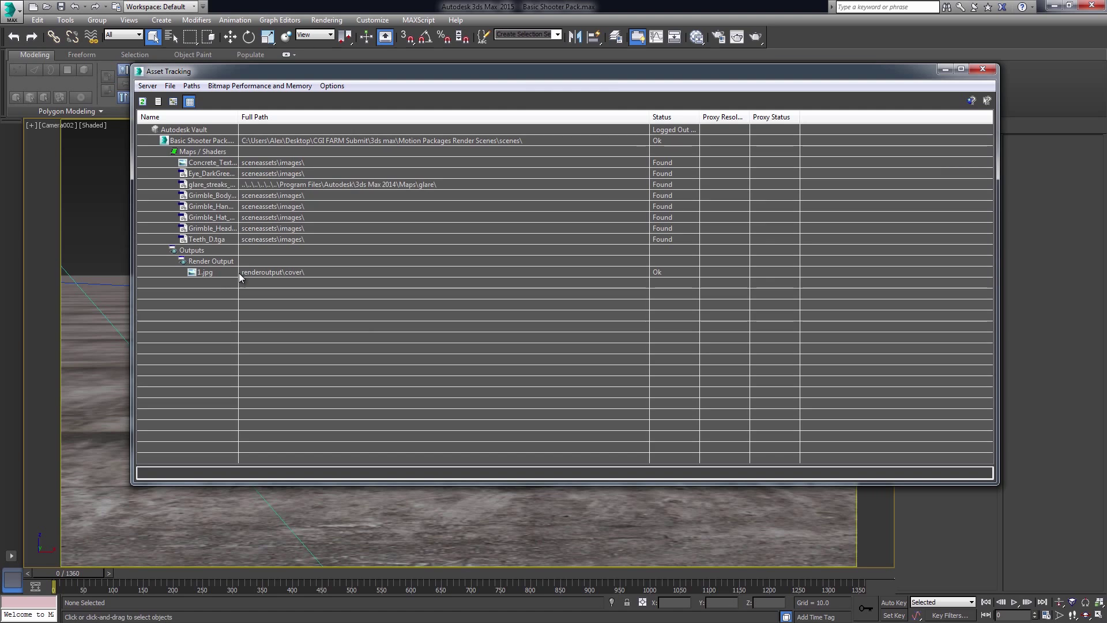
{"action": "left_click", "coordinate": [277, 207]}
{"action": "left_click", "coordinate": [286, 196]}
{"action": "left_click", "coordinate": [286, 248]}
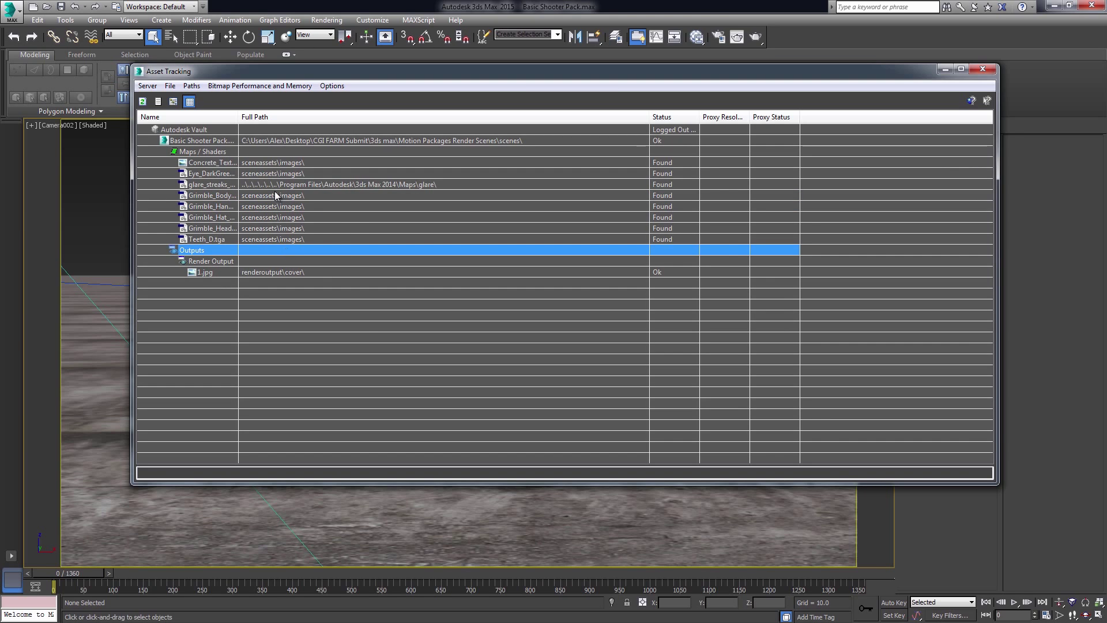
{"action": "mouse_move", "coordinate": [276, 197]}
{"action": "left_mouse_down"}
{"action": "mouse_move", "coordinate": [280, 241]}
{"action": "mouse_move", "coordinate": [291, 190]}
{"action": "mouse_move", "coordinate": [283, 194]}
{"action": "left_mouse_up"}
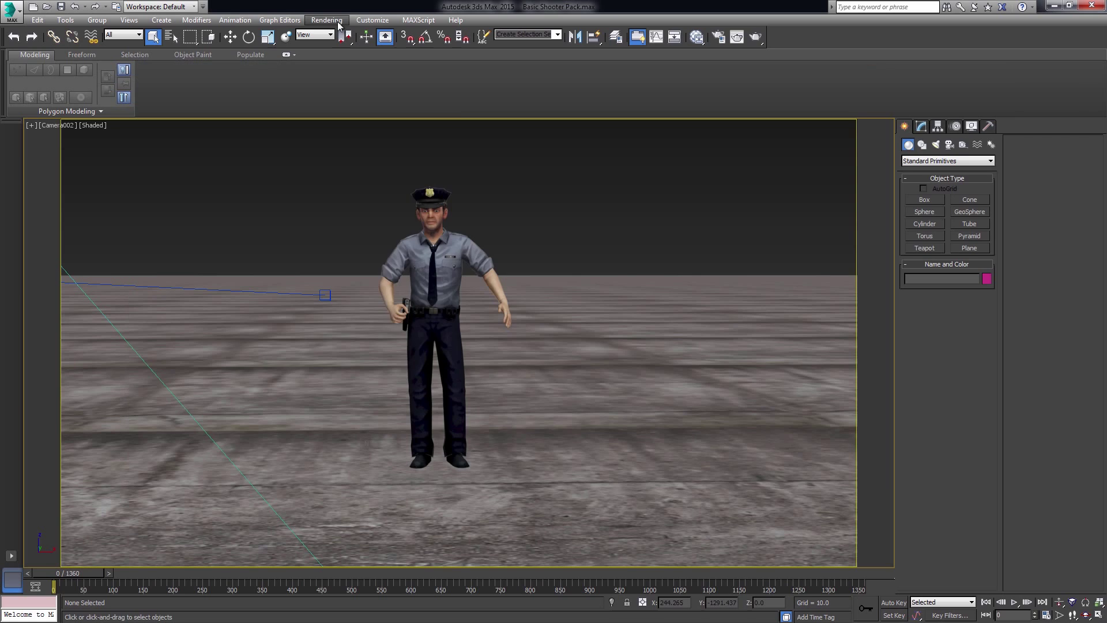
In Render Setup, enable Save File for the output renderoutput\cover\1.jpg and bring up the render elements settings
{"action": "left_click", "coordinate": [339, 20]}
{"action": "left_click", "coordinate": [344, 47]}
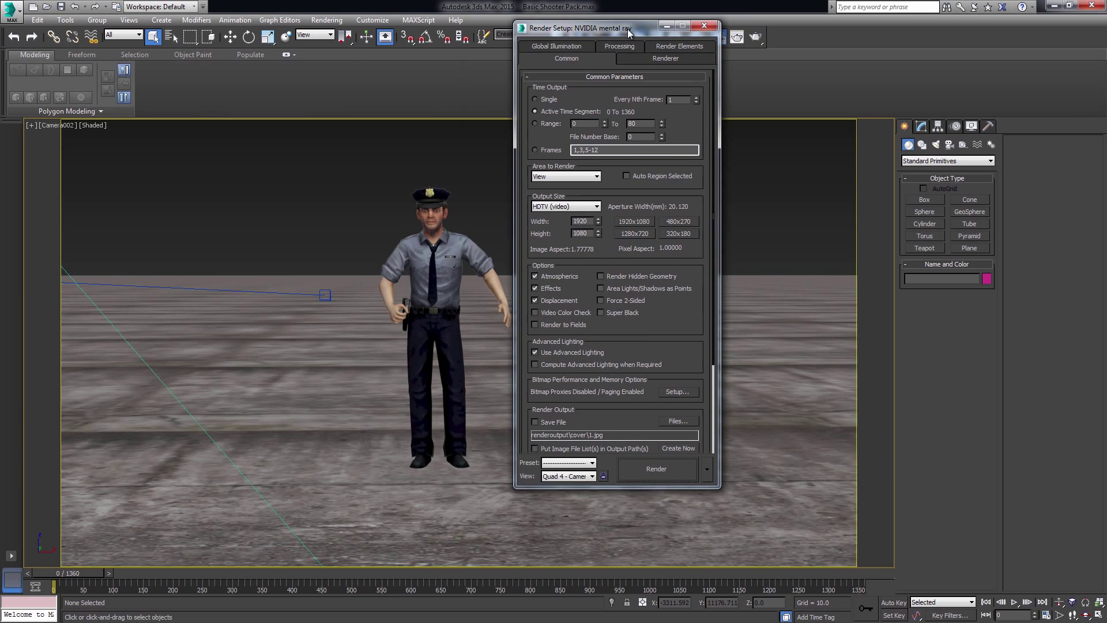
{"action": "left_click_drag", "start_coordinate": [632, 351], "coordinate": [632, 146]}
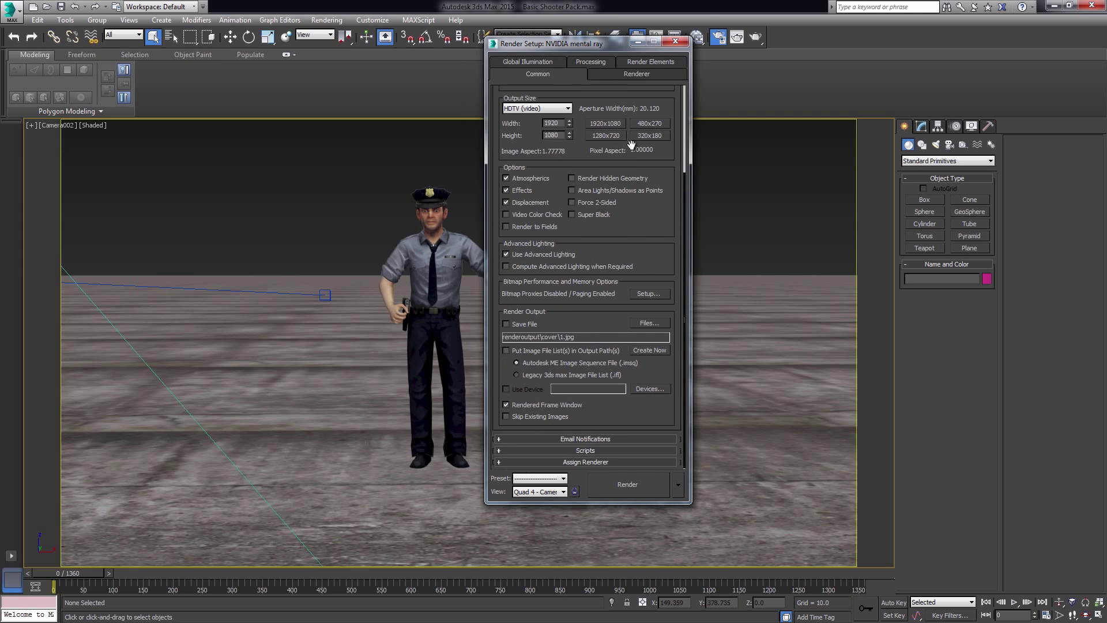
{"action": "left_click", "coordinate": [505, 324]}
{"action": "left_click_drag", "start_coordinate": [570, 314], "coordinate": [527, 150]}
{"action": "left_click", "coordinate": [656, 62]}
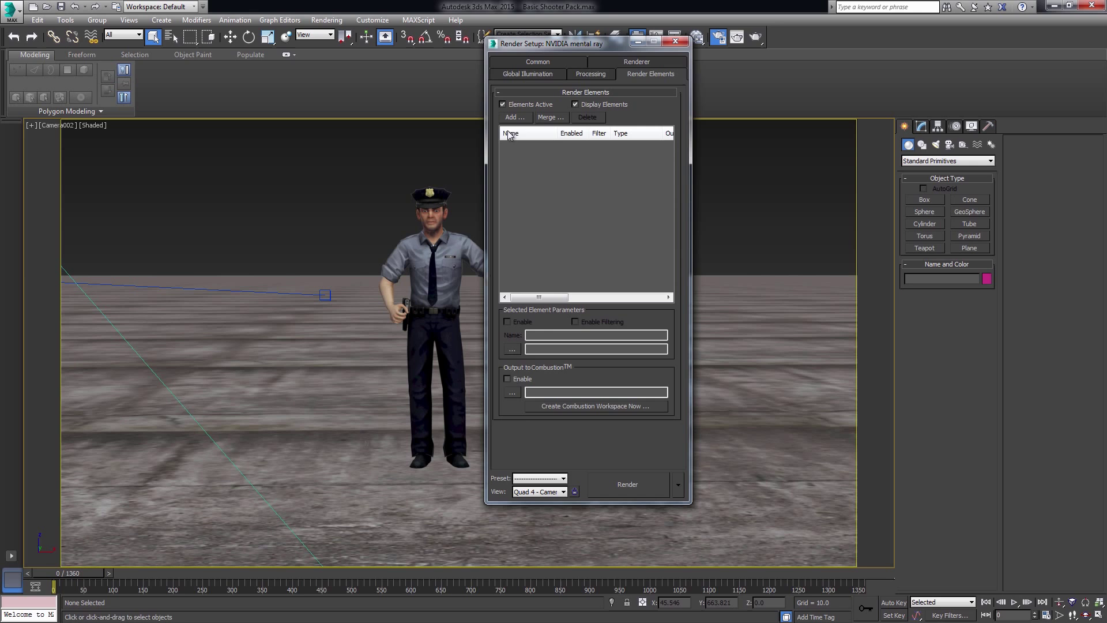
{"action": "left_click_drag", "start_coordinate": [586, 46], "coordinate": [552, 15]}
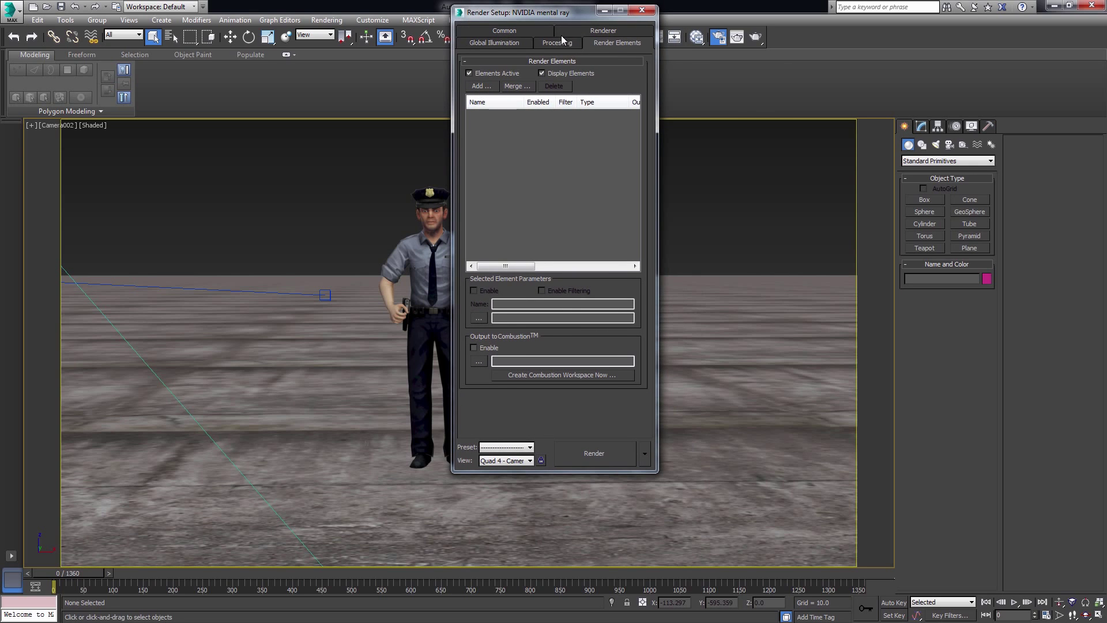
Add the mr A&D Level: Opacity render element, check its output path against the common render output, and close Render Setup
{"action": "left_click", "coordinate": [479, 86]}
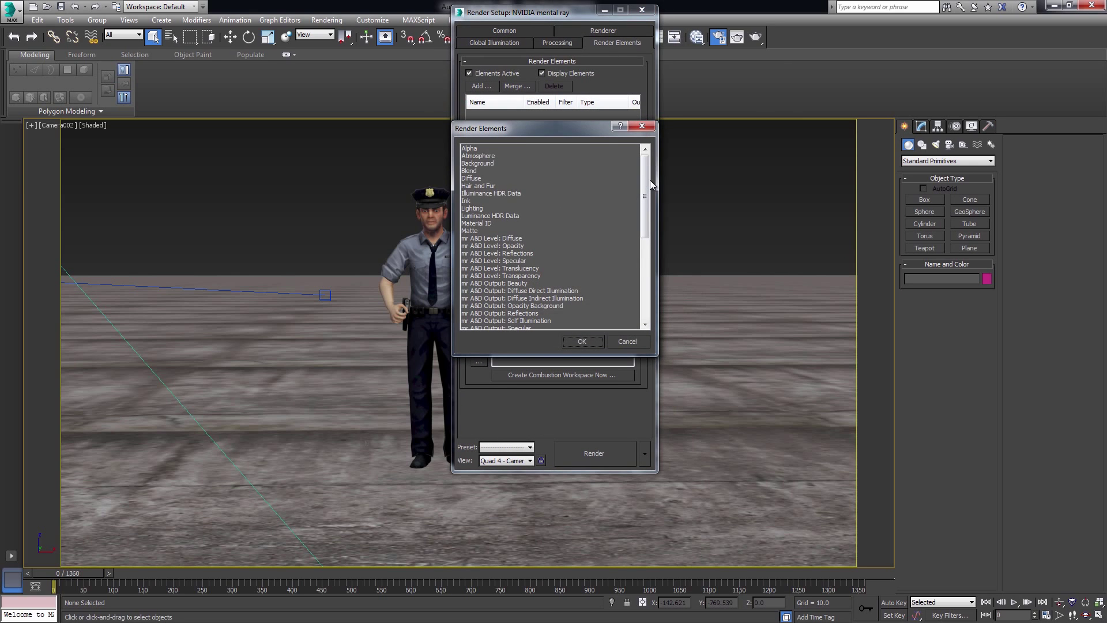
{"action": "mouse_move", "coordinate": [645, 196]}
{"action": "left_mouse_down"}
{"action": "mouse_move", "coordinate": [645, 229]}
{"action": "mouse_move", "coordinate": [644, 196]}
{"action": "left_mouse_up"}
{"action": "left_click", "coordinate": [498, 253]}
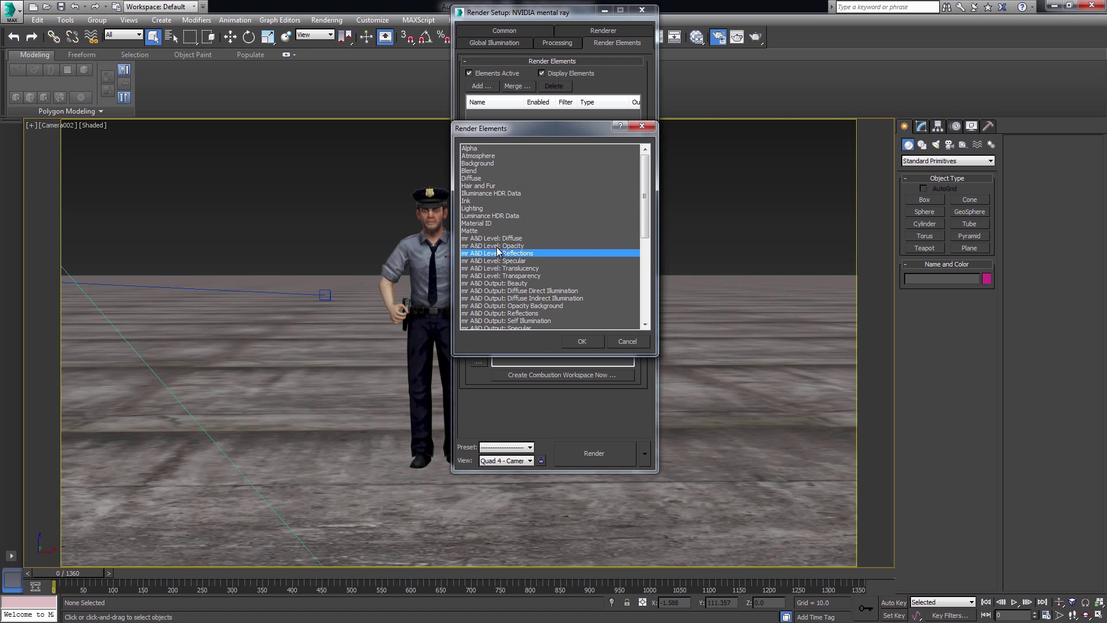
{"action": "left_click", "coordinate": [517, 246]}
{"action": "double_click", "coordinate": [517, 248]}
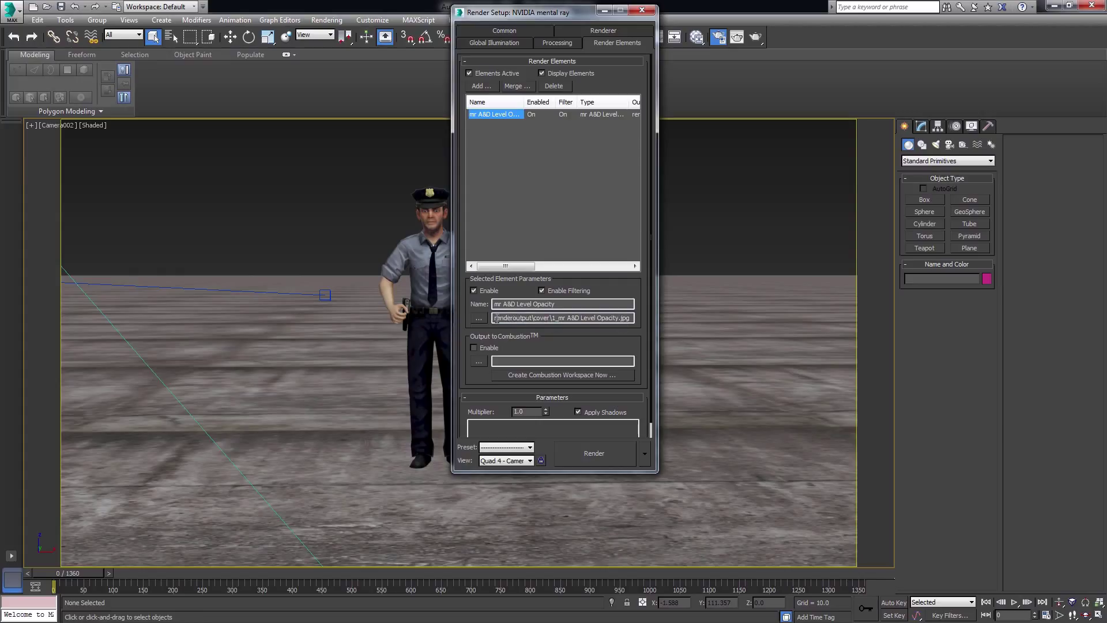
{"action": "left_click_drag", "start_coordinate": [496, 318], "coordinate": [632, 318]}
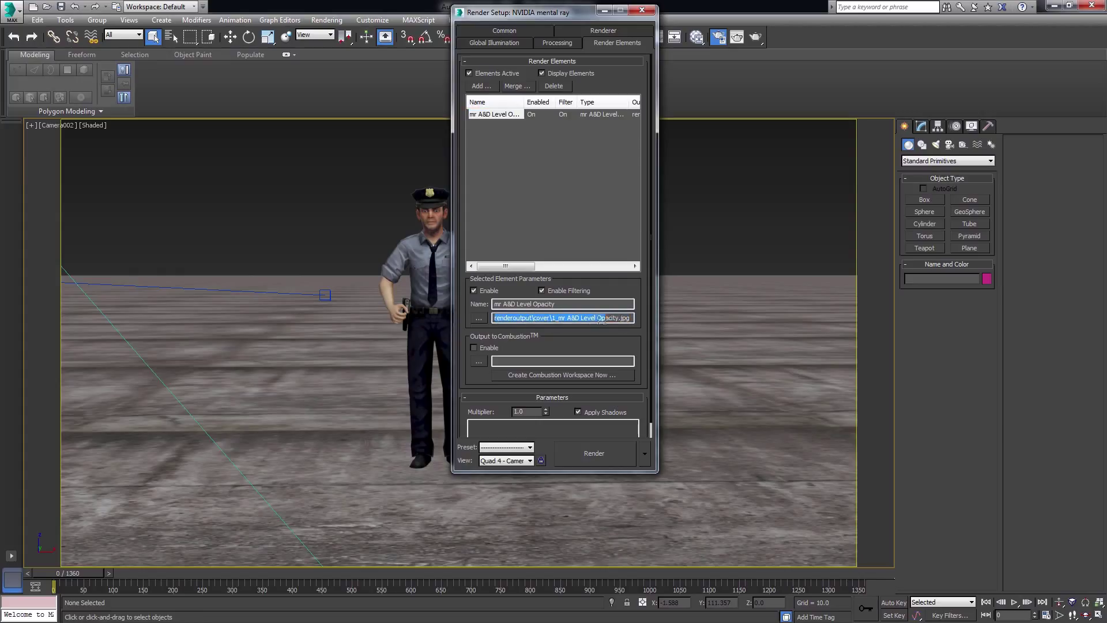
{"action": "left_click", "coordinate": [512, 31]}
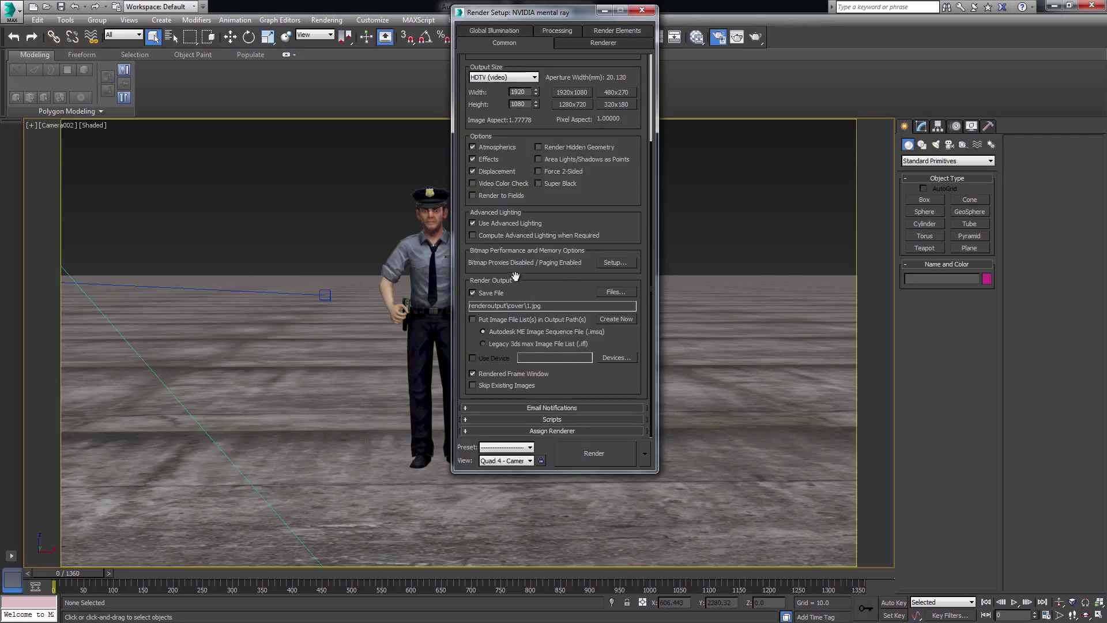
{"action": "left_click", "coordinate": [642, 10]}
Switch the viewport from the current camera to perspective and on to the Camera001 view
{"action": "key", "text": "p"}
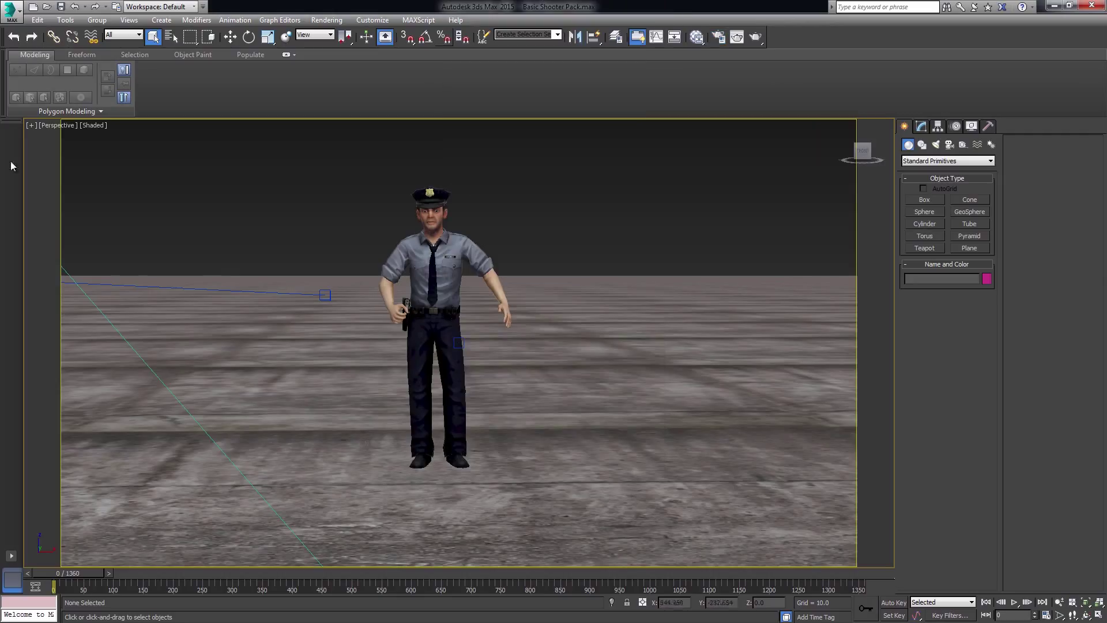
{"action": "left_click", "coordinate": [62, 126]}
{"action": "mouse_move", "coordinate": [180, 145]}
{"action": "left_click", "coordinate": [234, 138]}
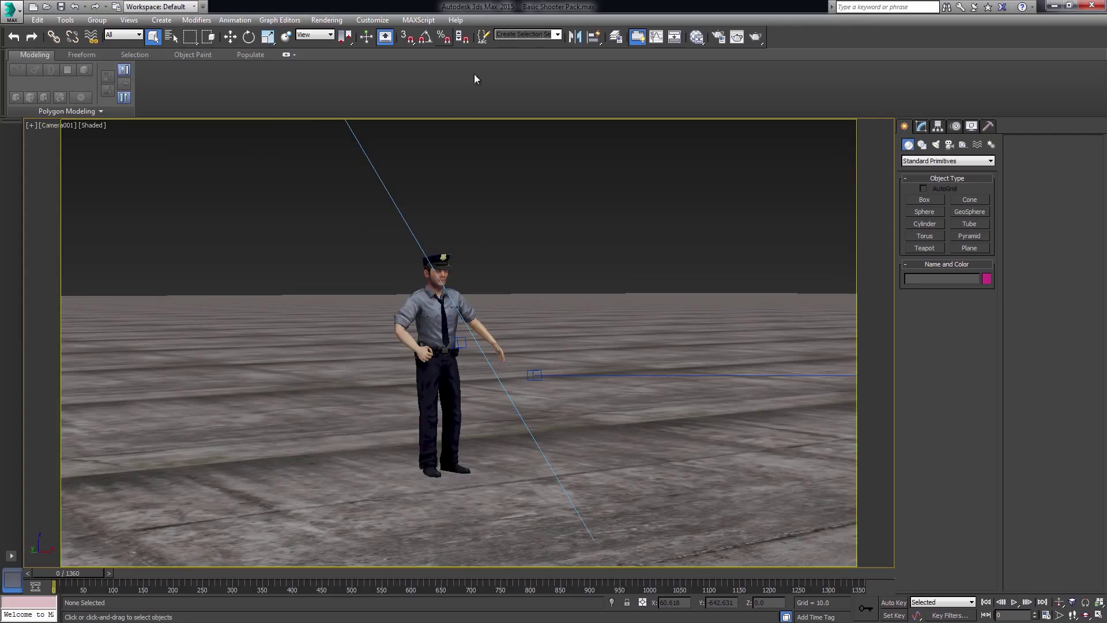
In Render Setup, check the camera view chosen for rendering, toggle its view lock, and close the settings
{"action": "left_click", "coordinate": [326, 20]}
{"action": "left_click", "coordinate": [348, 45]}
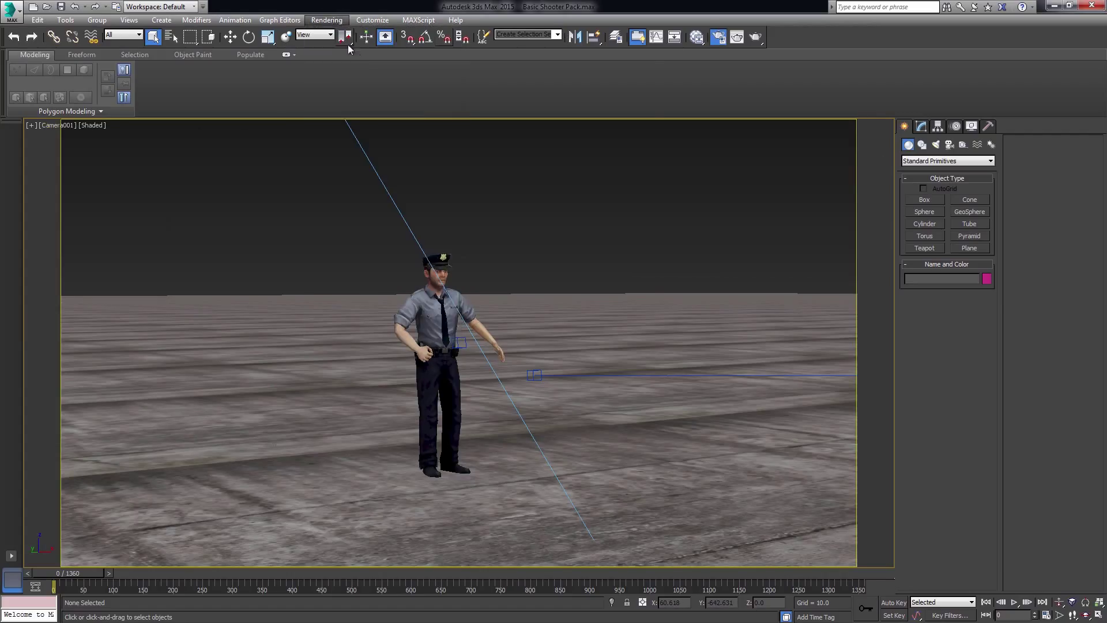
{"action": "left_click_drag", "start_coordinate": [605, 386], "coordinate": [568, 163]}
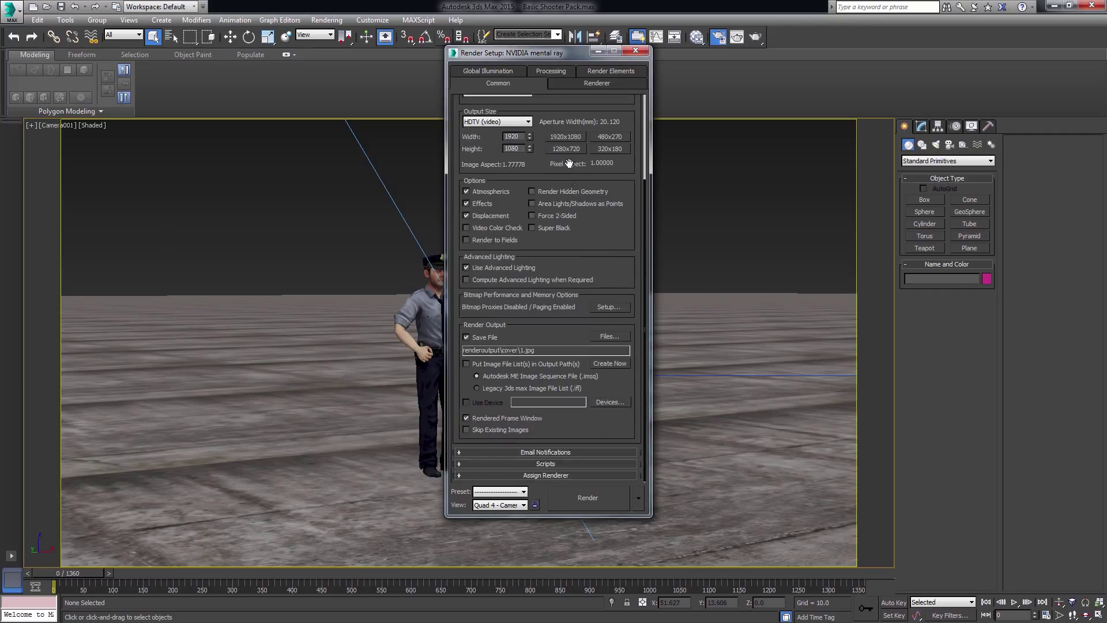
{"action": "left_click", "coordinate": [506, 504]}
{"action": "left_click_drag", "start_coordinate": [548, 52], "coordinate": [566, 29]}
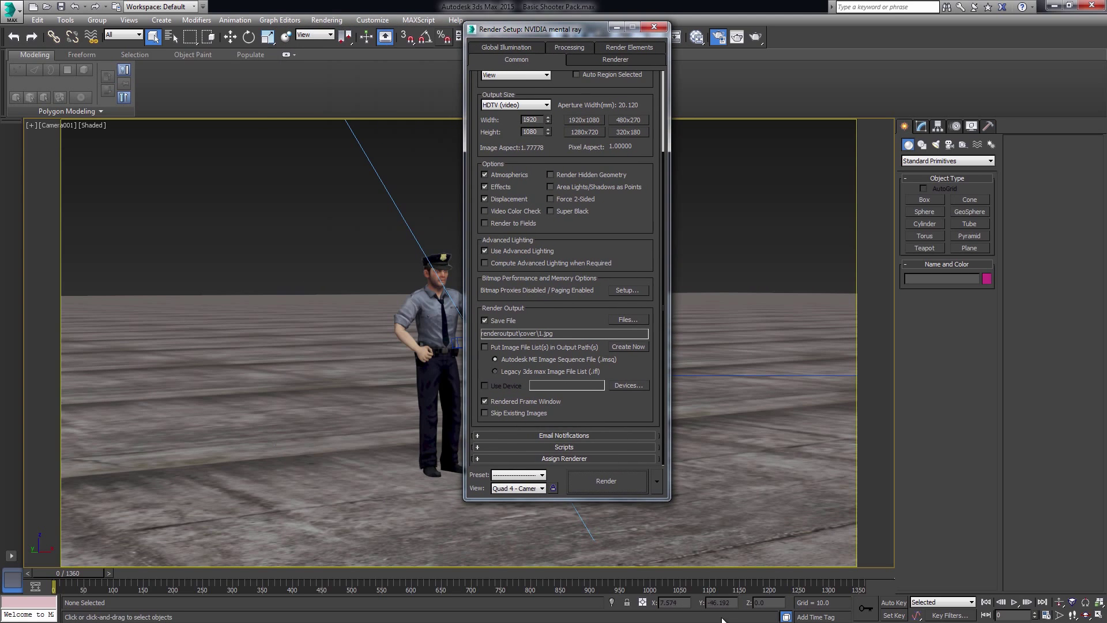
{"action": "left_click", "coordinate": [553, 488]}
{"action": "left_click", "coordinate": [654, 27]}
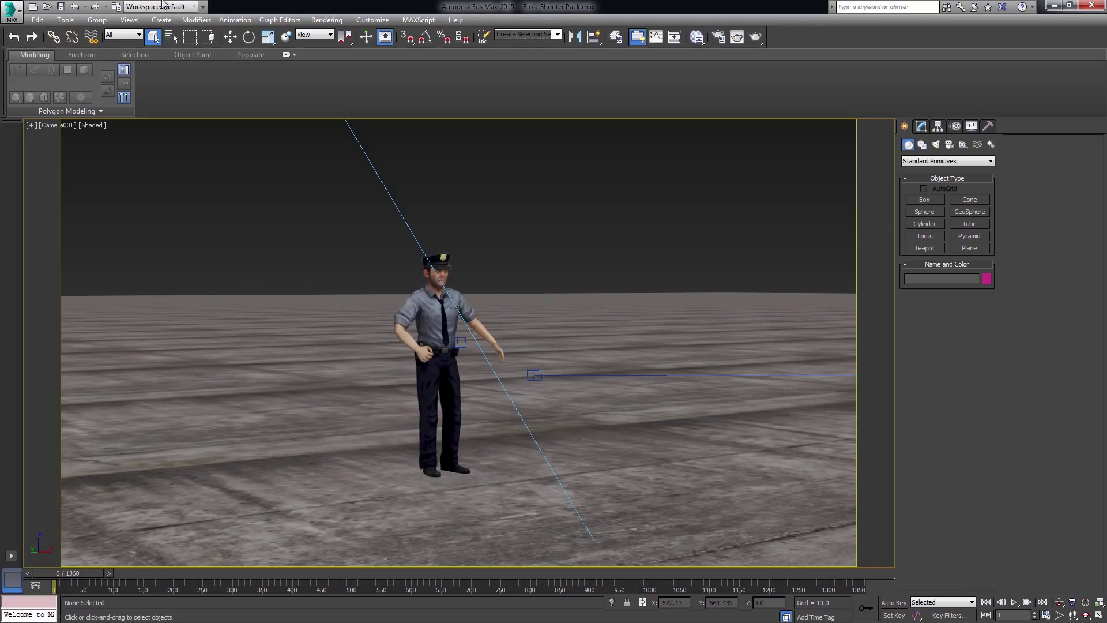
Save a copy of the scene in 3ds Max 2014 format as Basic Shooter Pack_2014_repath.max in the scenes folder
{"action": "left_click", "coordinate": [8, 11]}
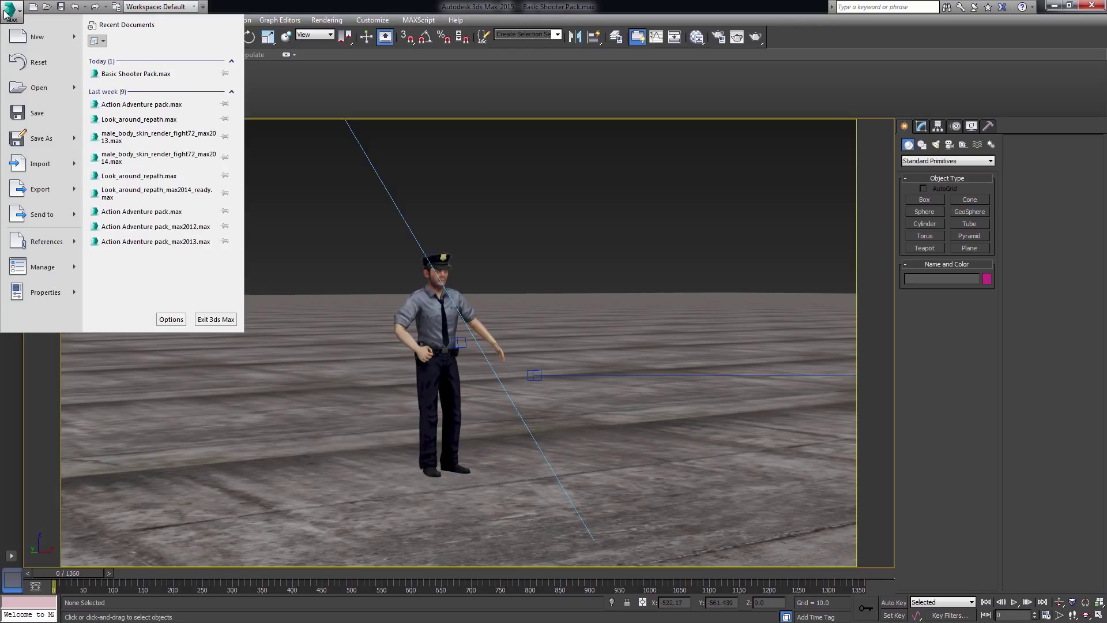
{"action": "left_click", "coordinate": [44, 142]}
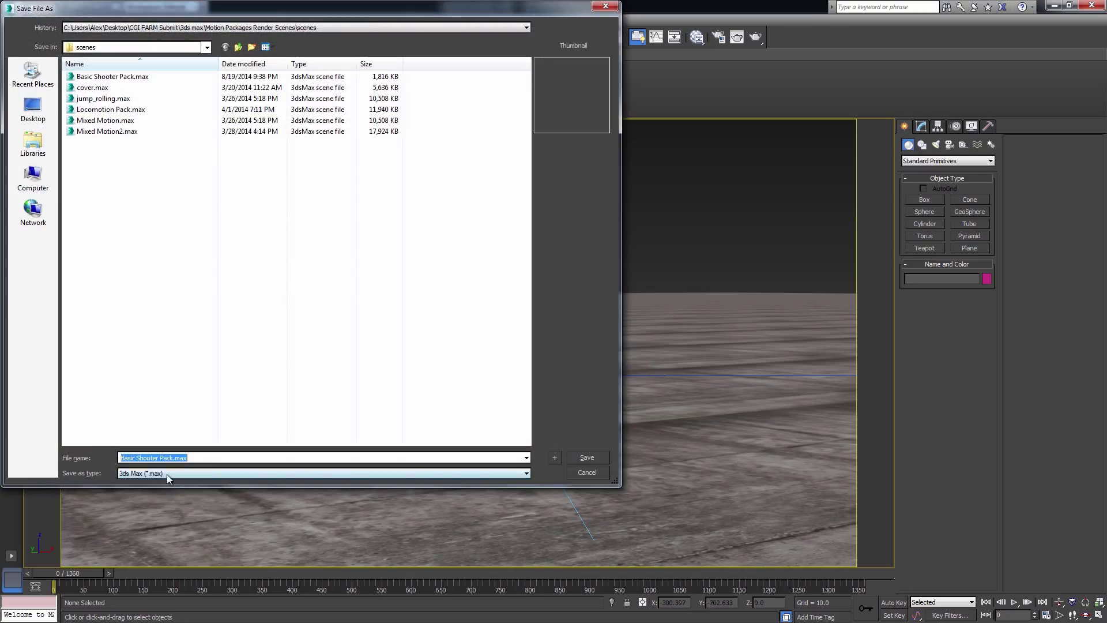
{"action": "left_click", "coordinate": [168, 474]}
{"action": "left_click", "coordinate": [190, 506]}
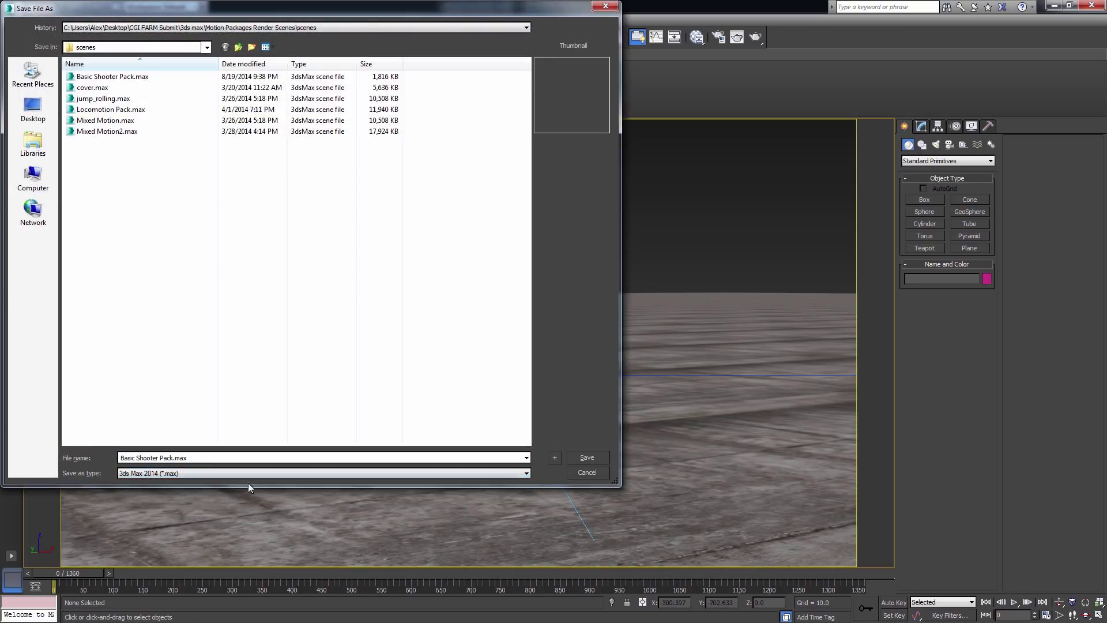
{"action": "left_click_drag", "start_coordinate": [187, 458], "coordinate": [121, 461]}
{"action": "left_click", "coordinate": [175, 460]}
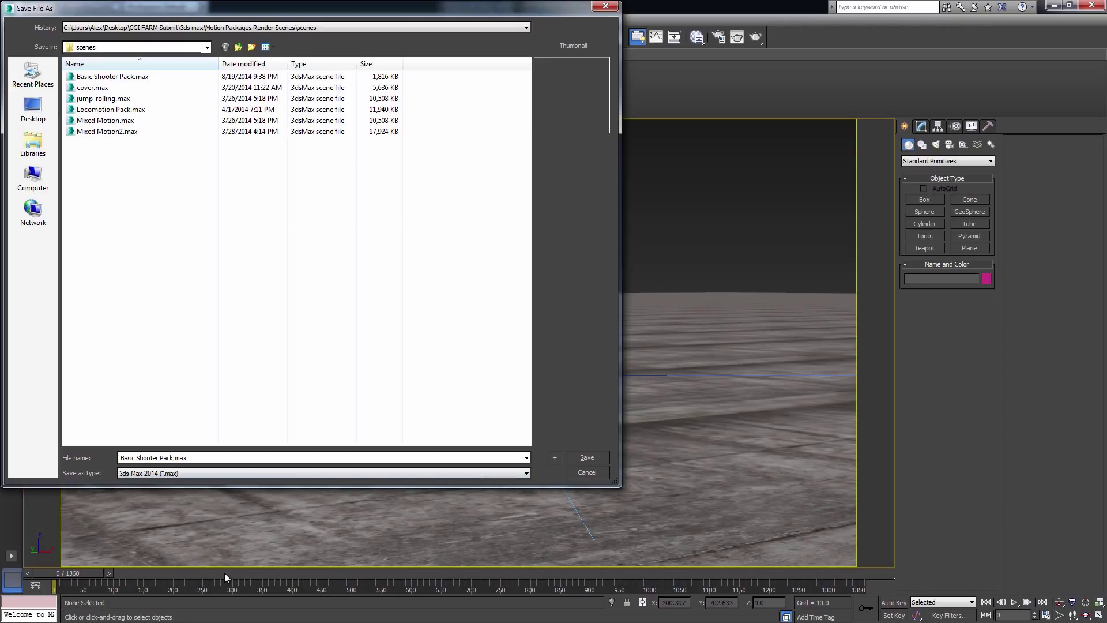
{"action": "type", "text": "_2014_repath"}
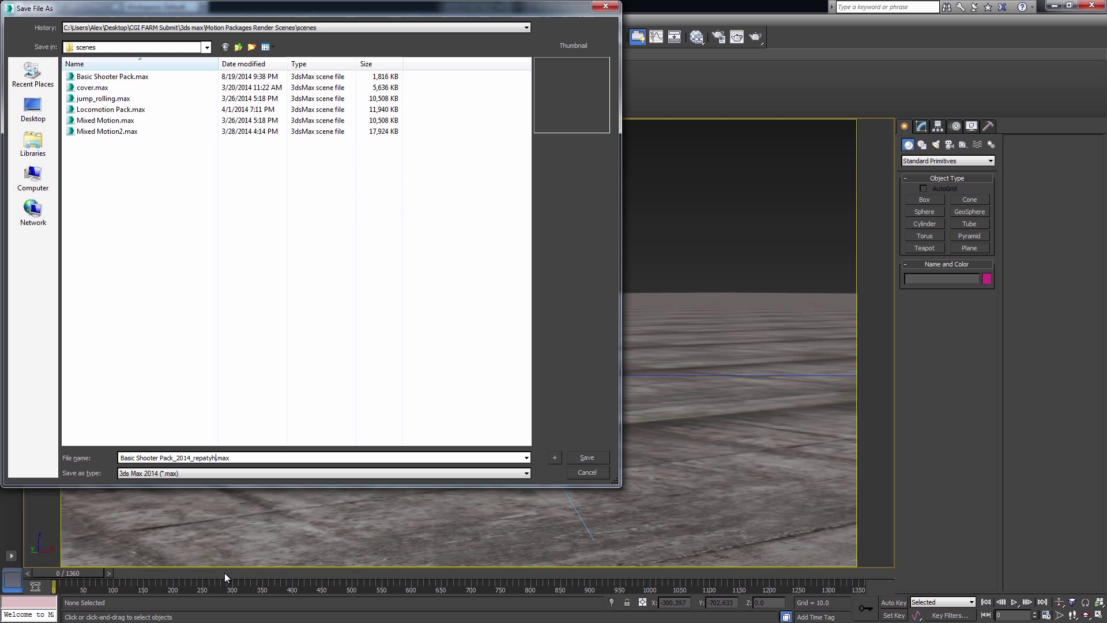
{"action": "key", "text": "Return"}
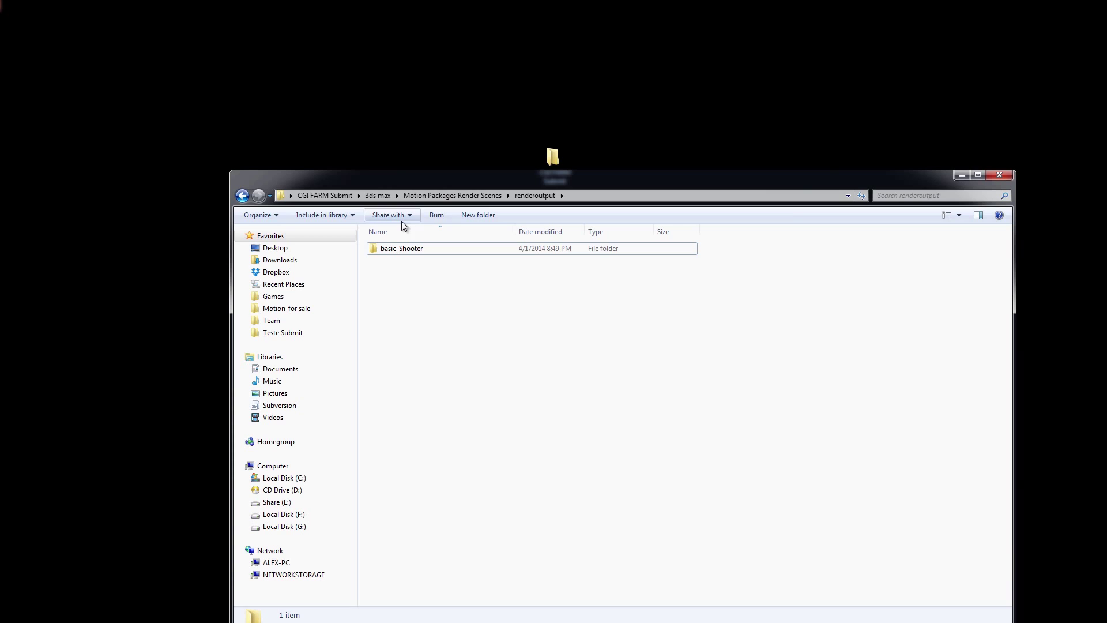
Switch to the project folder in Windows Explorer and examine the scene files in its scenes folder, widening the Name column
{"action": "left_click", "coordinate": [447, 195]}
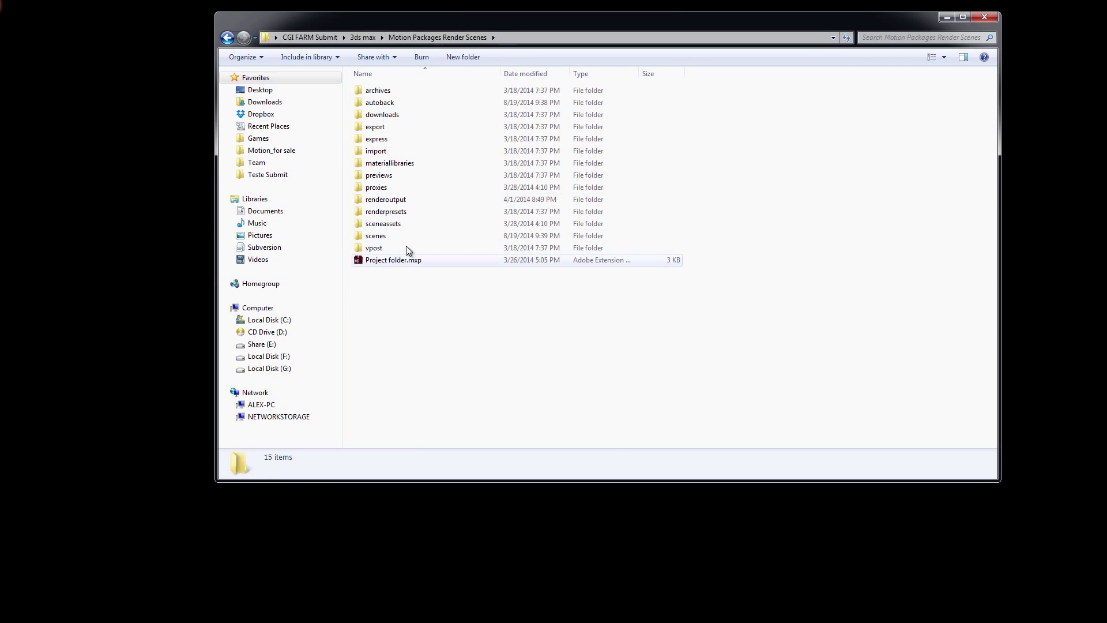
{"action": "double_click", "coordinate": [400, 235]}
{"action": "left_click_drag", "start_coordinate": [589, 398], "coordinate": [339, 49]}
{"action": "left_click", "coordinate": [578, 315]}
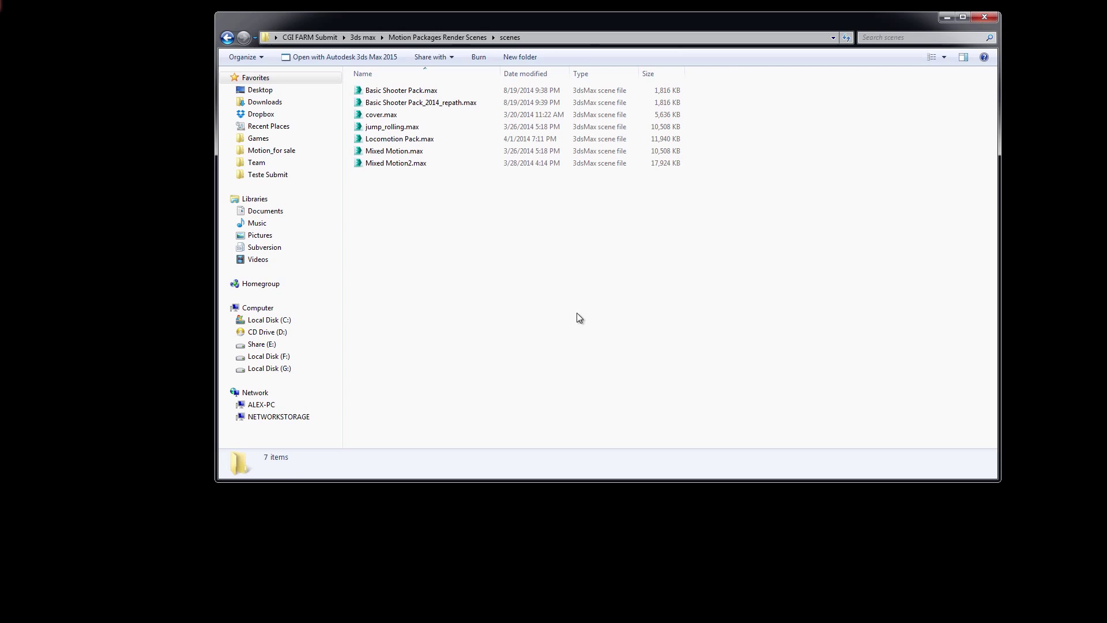
{"action": "left_click_drag", "start_coordinate": [497, 74], "coordinate": [585, 74]}
{"action": "left_click", "coordinate": [460, 44]}
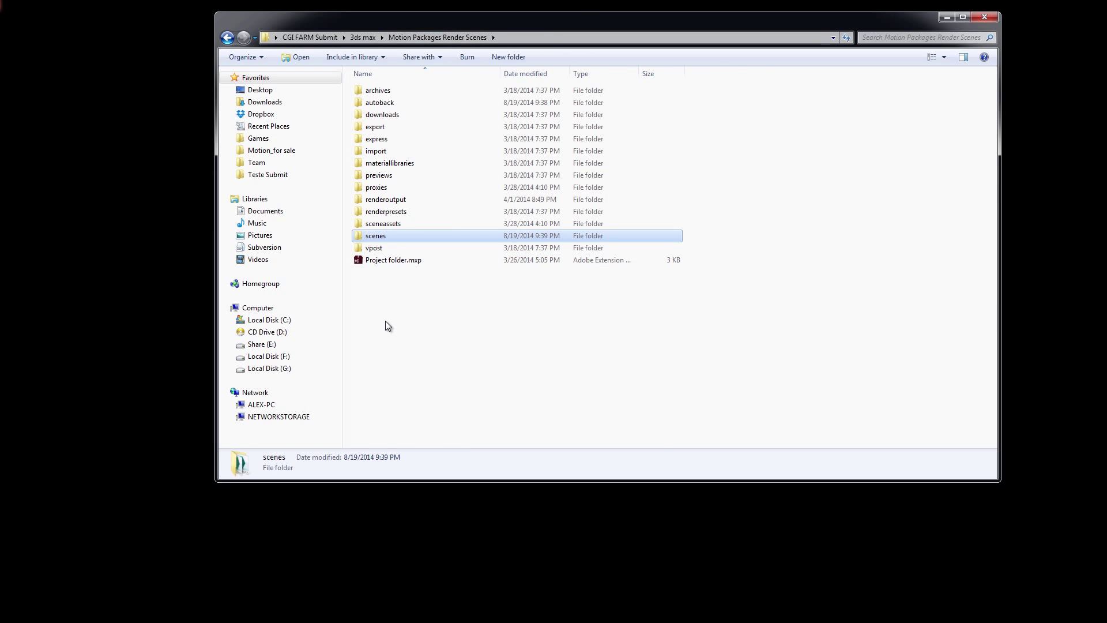
{"action": "double_click", "coordinate": [393, 235]}
{"action": "left_click_drag", "start_coordinate": [678, 435], "coordinate": [574, 84]}
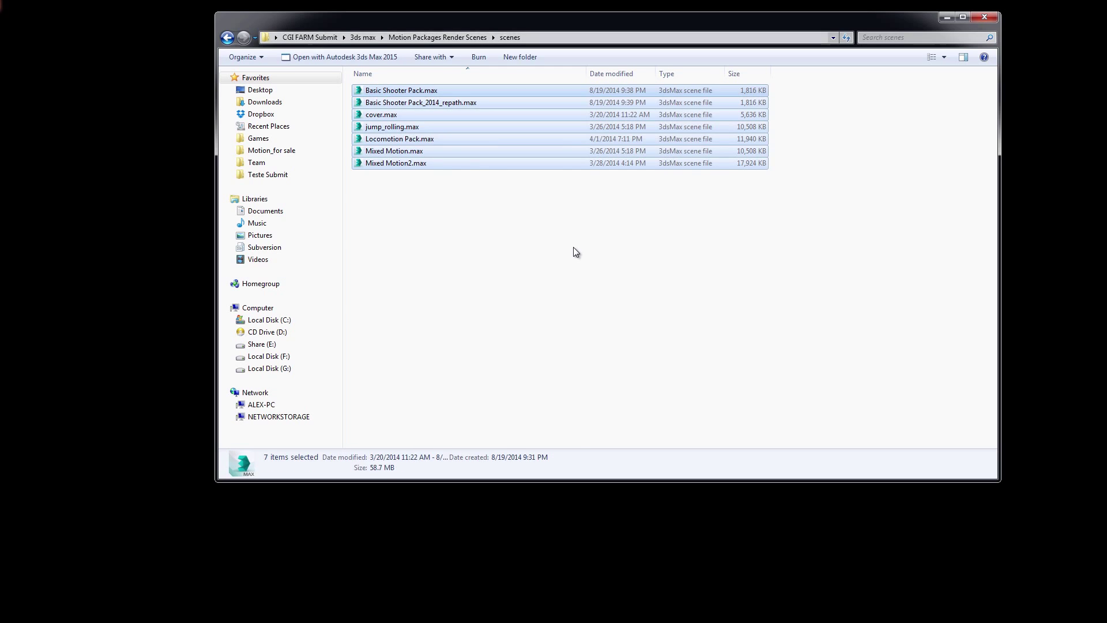
{"action": "left_click", "coordinate": [419, 291]}
{"action": "left_click_drag", "start_coordinate": [833, 332], "coordinate": [353, 81]}
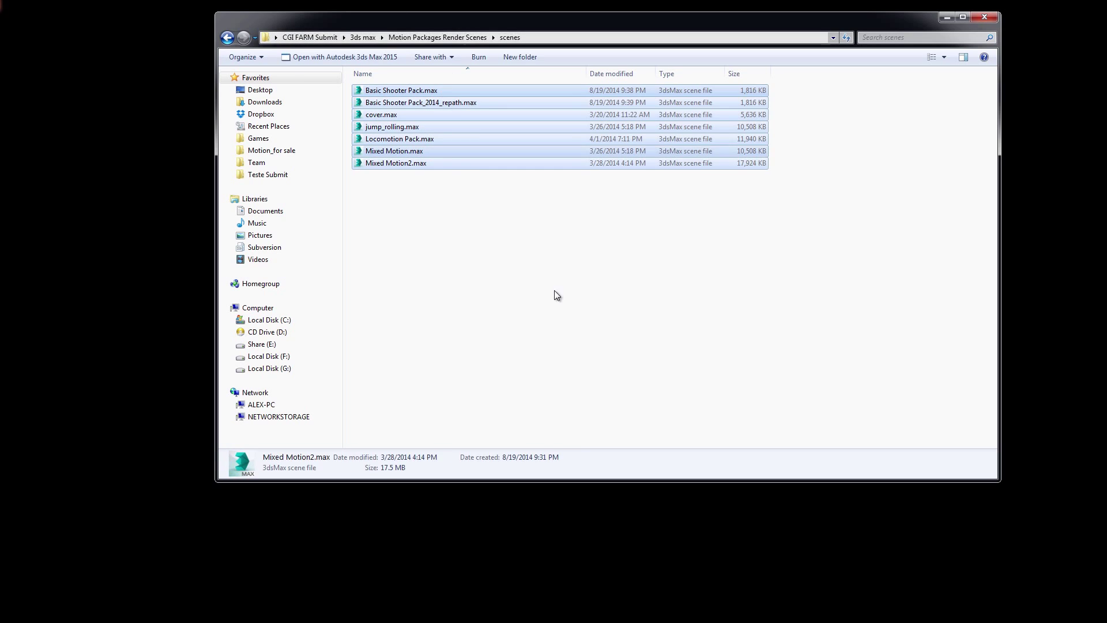
{"action": "left_click", "coordinate": [558, 327]}
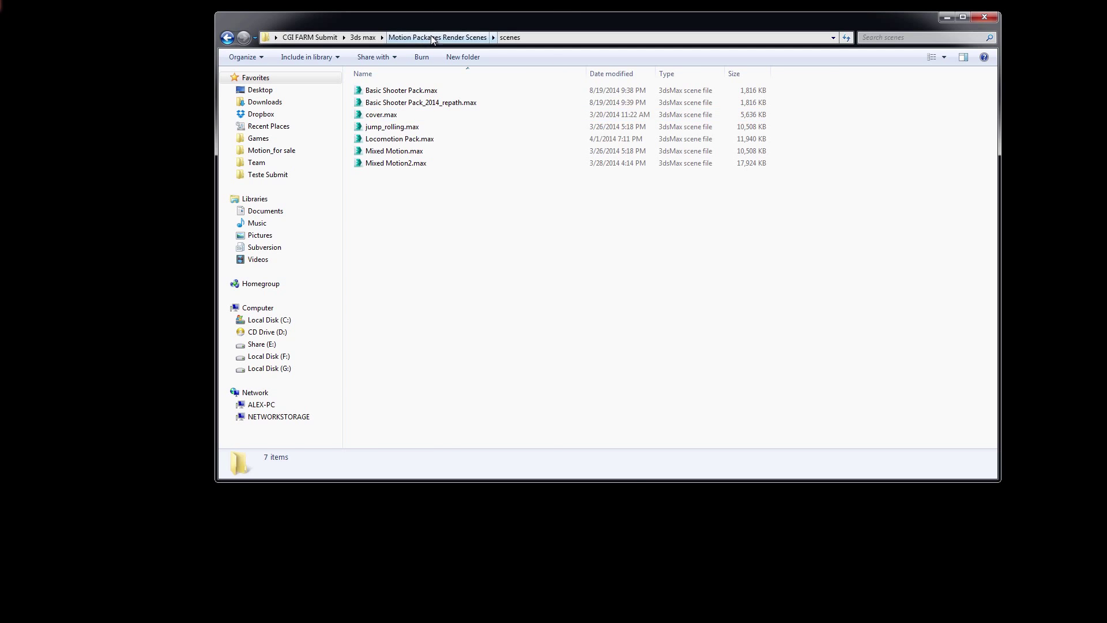
Compress the Motion Packages Render Scenes folder into an archive in ZIP format
{"action": "left_click", "coordinate": [363, 37]}
{"action": "right_click", "coordinate": [402, 108]}
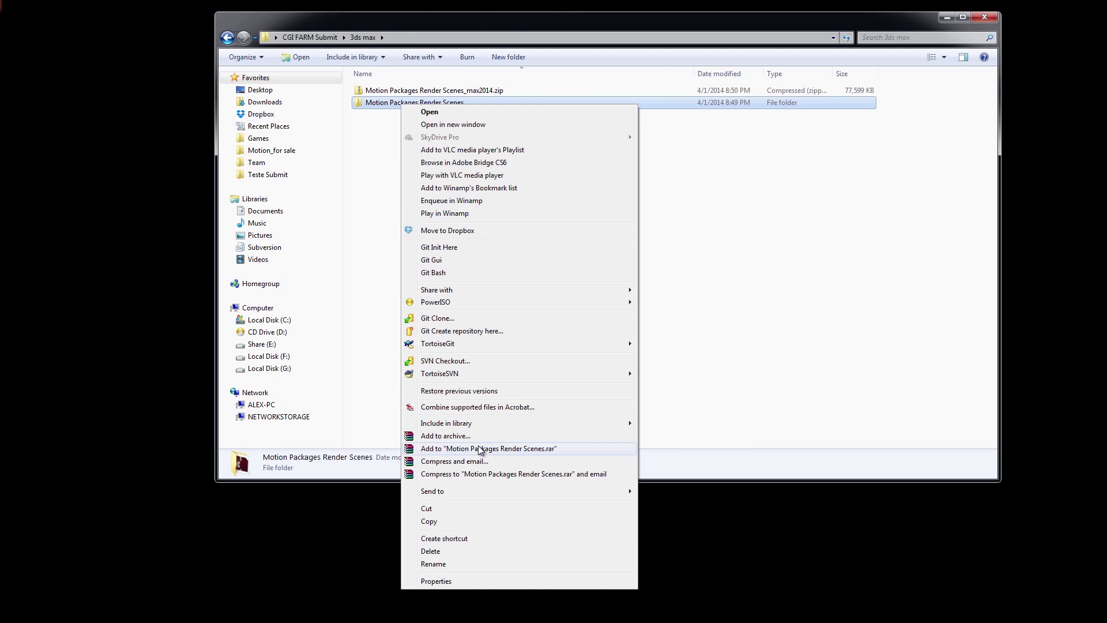
{"action": "left_click", "coordinate": [457, 437]}
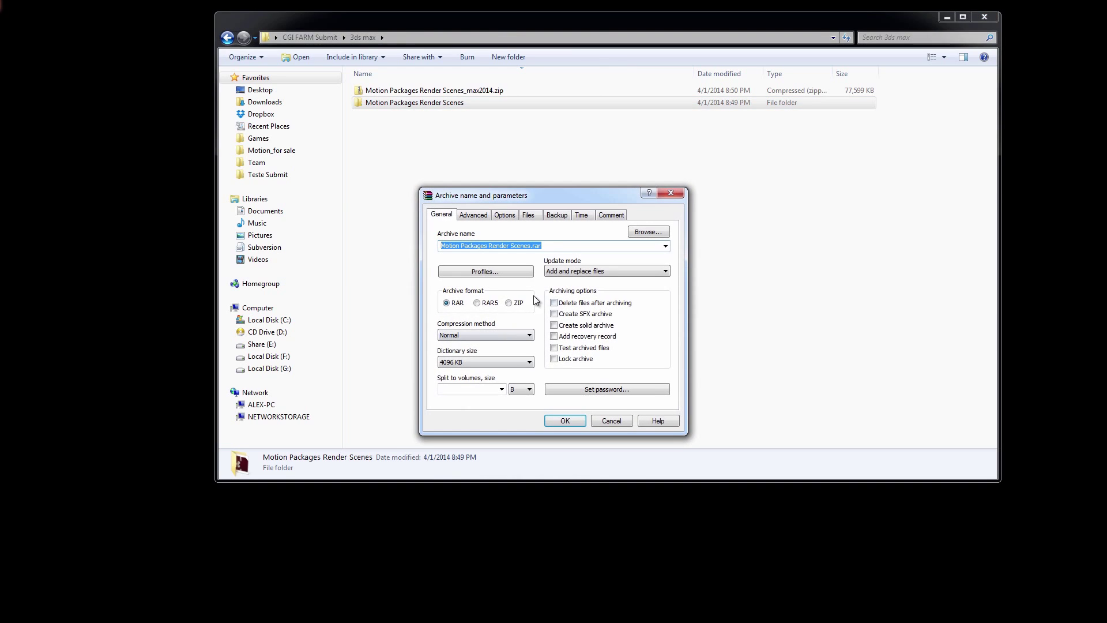
{"action": "left_click", "coordinate": [514, 300]}
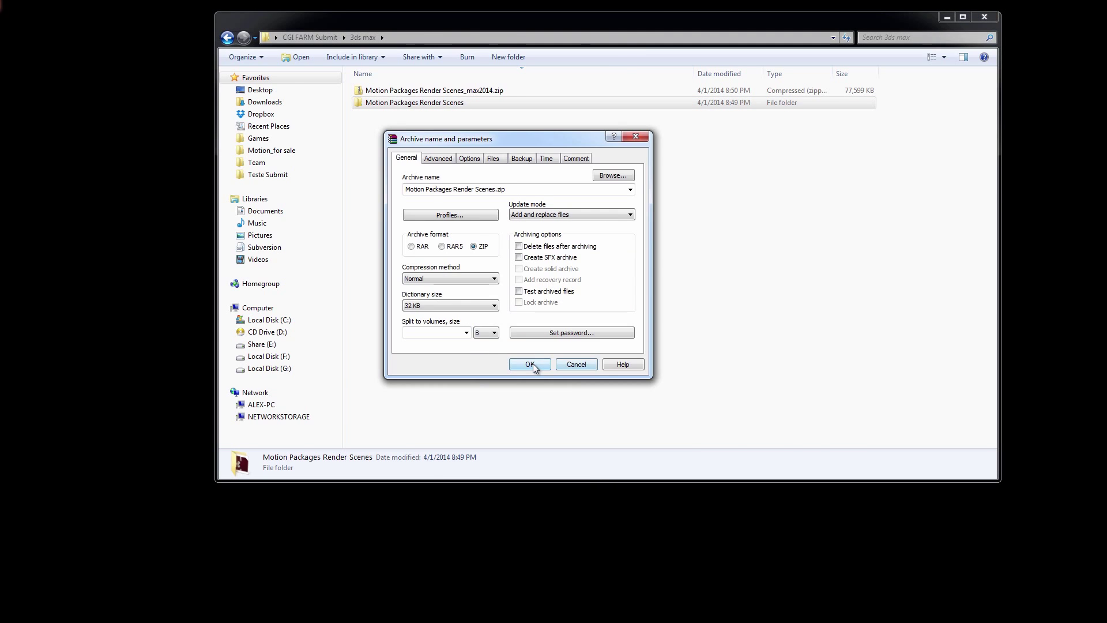
{"action": "left_click", "coordinate": [530, 363]}
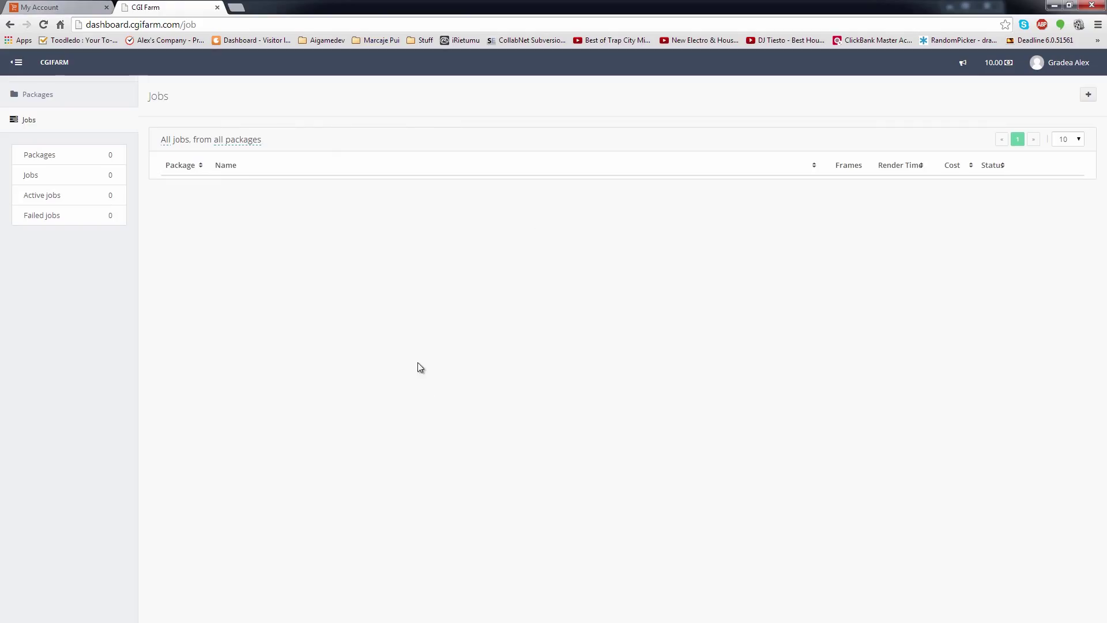
Switch to the CGI Farm dashboard and create a package named testing 3ds max 2014 with type Autodesk 3ds Max, version 2014
{"action": "left_click", "coordinate": [74, 101]}
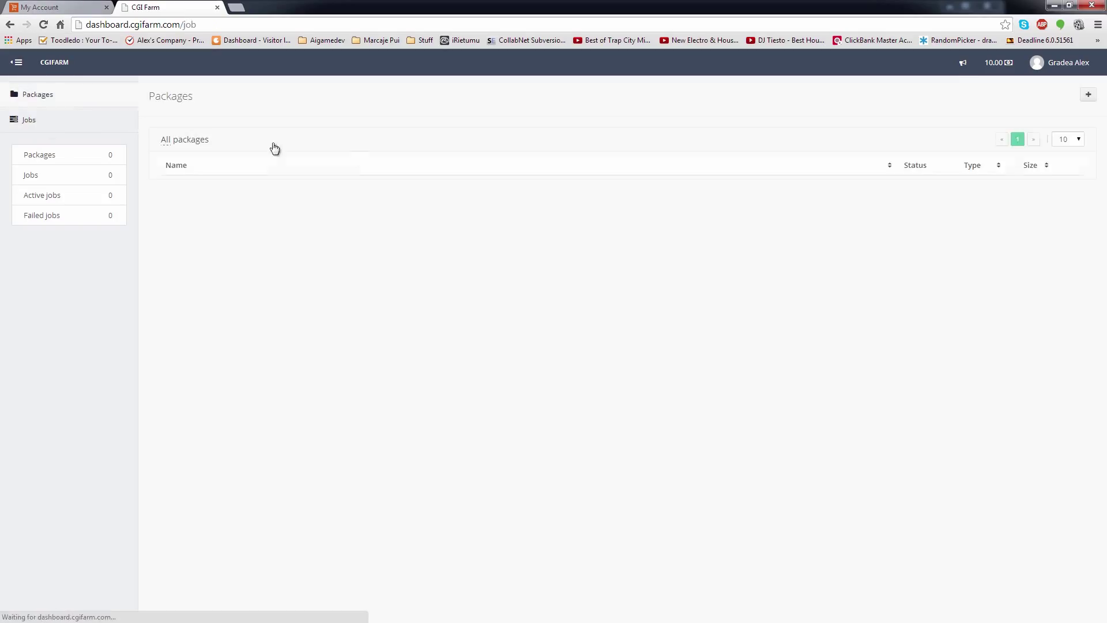
{"action": "left_click", "coordinate": [61, 104]}
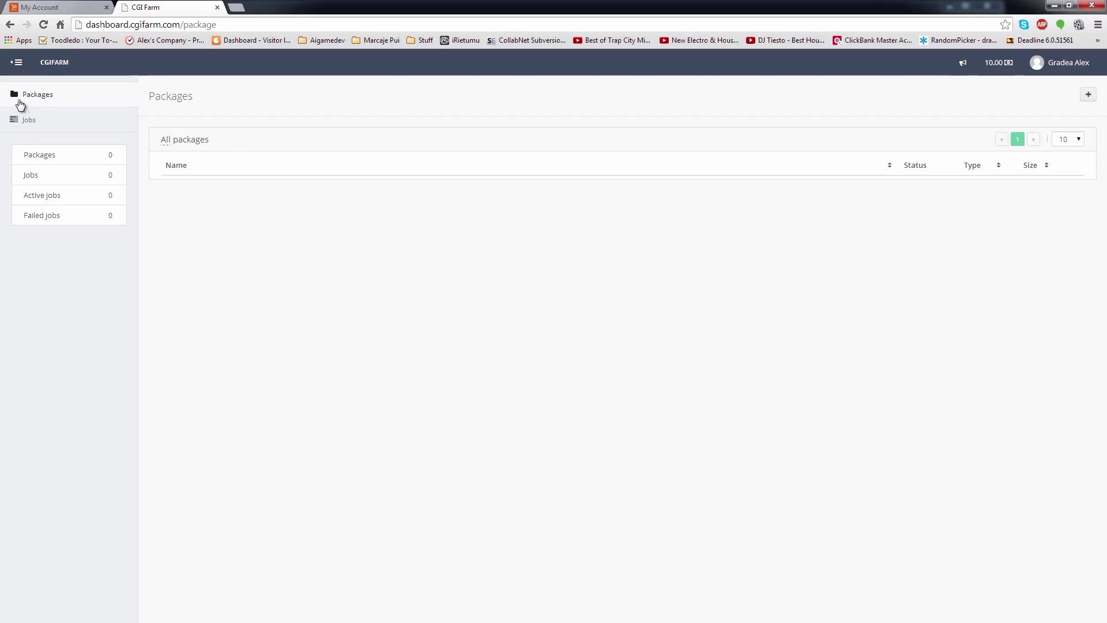
{"action": "left_click", "coordinate": [1089, 96]}
{"action": "left_click", "coordinate": [495, 122]}
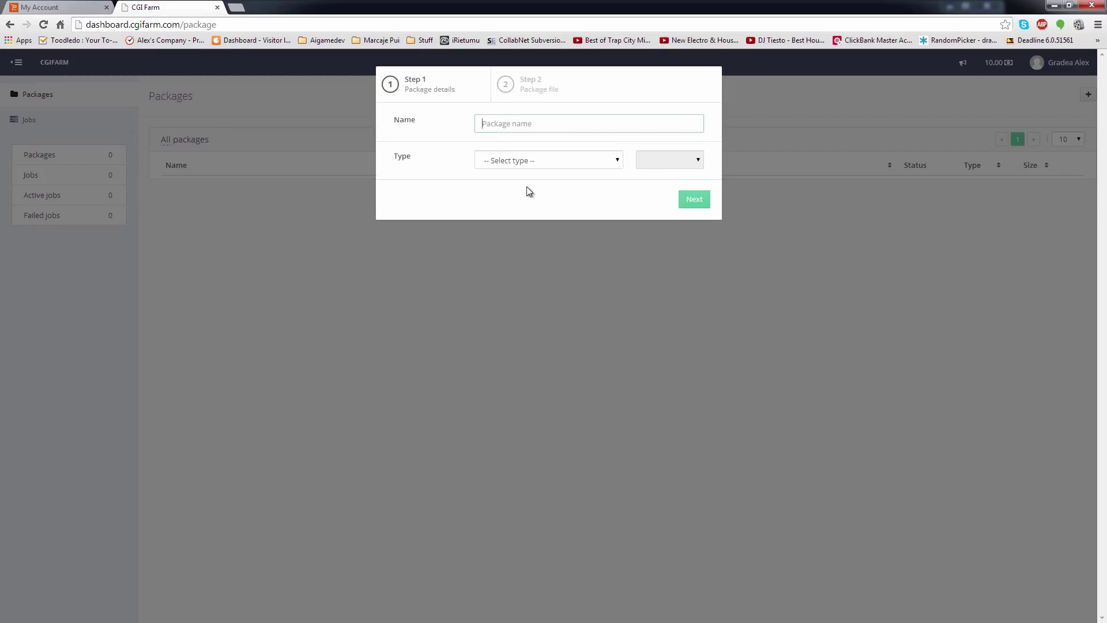
{"action": "left_click", "coordinate": [676, 161]}
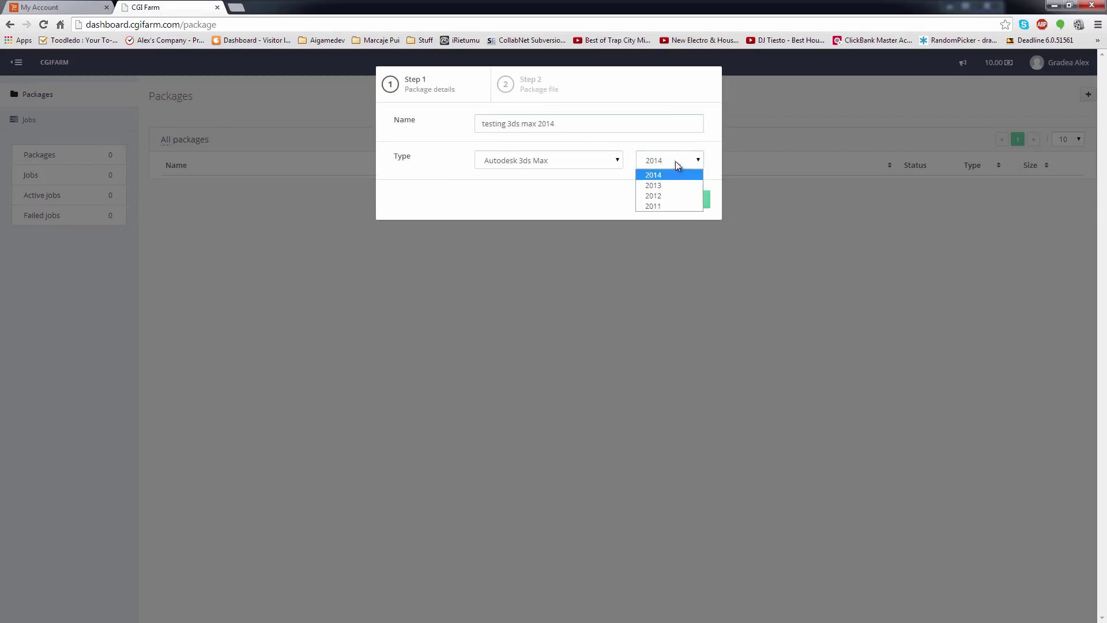
{"action": "left_click", "coordinate": [597, 189]}
{"action": "left_click", "coordinate": [692, 201]}
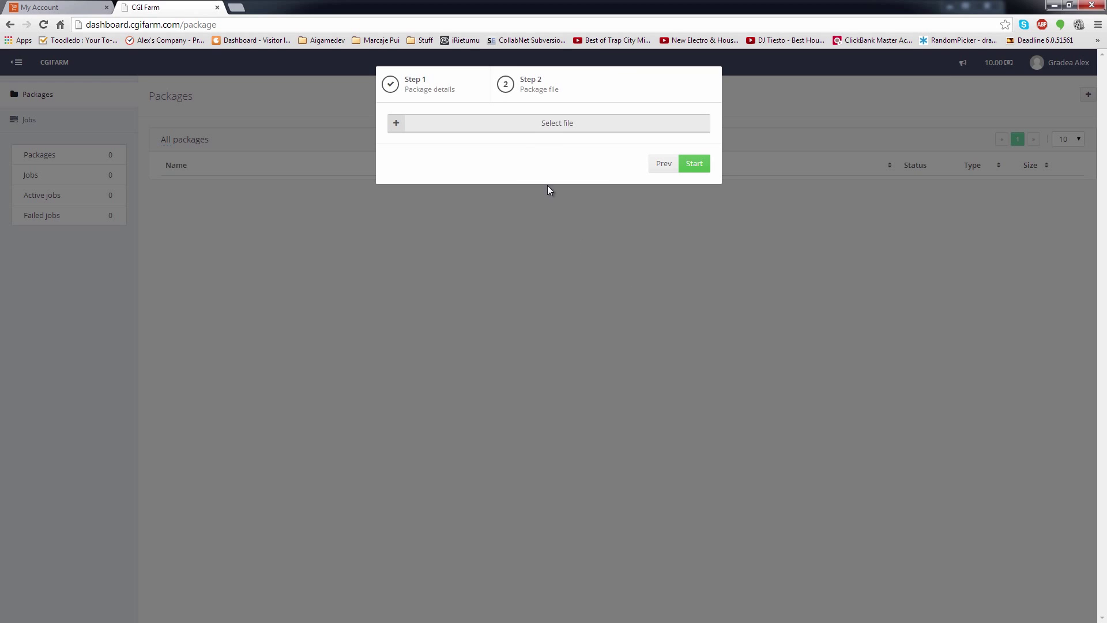
Choose Motion Packages Render Scenes.zip as the package file, start the upload, and check its status
{"action": "left_click", "coordinate": [548, 123]}
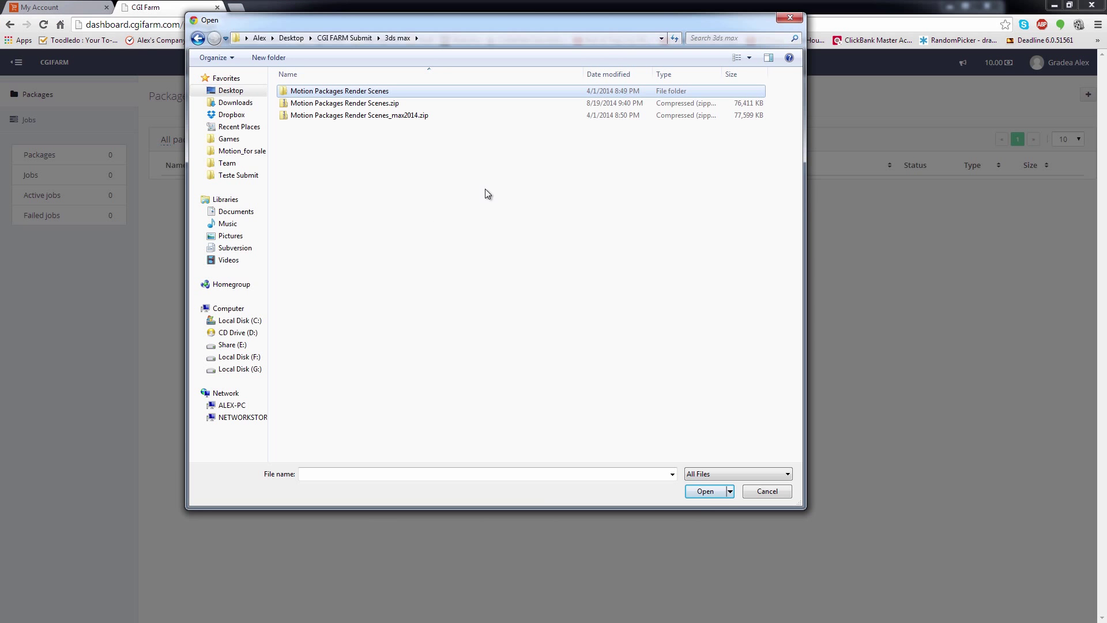
{"action": "key", "text": "Down"}
{"action": "left_click", "coordinate": [705, 491]}
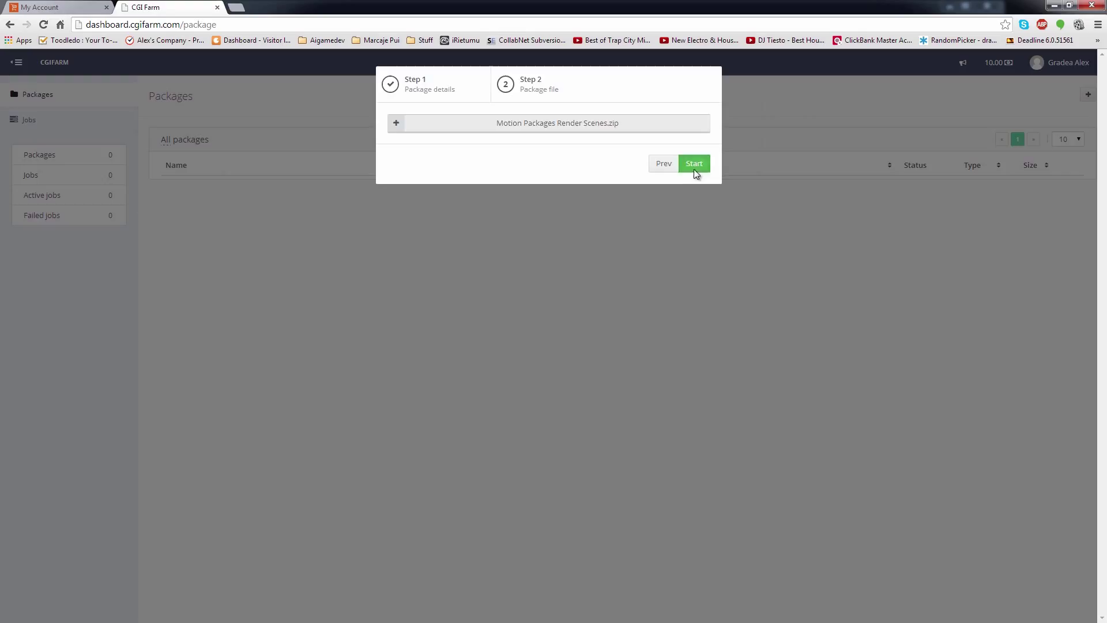
{"action": "left_click", "coordinate": [695, 171]}
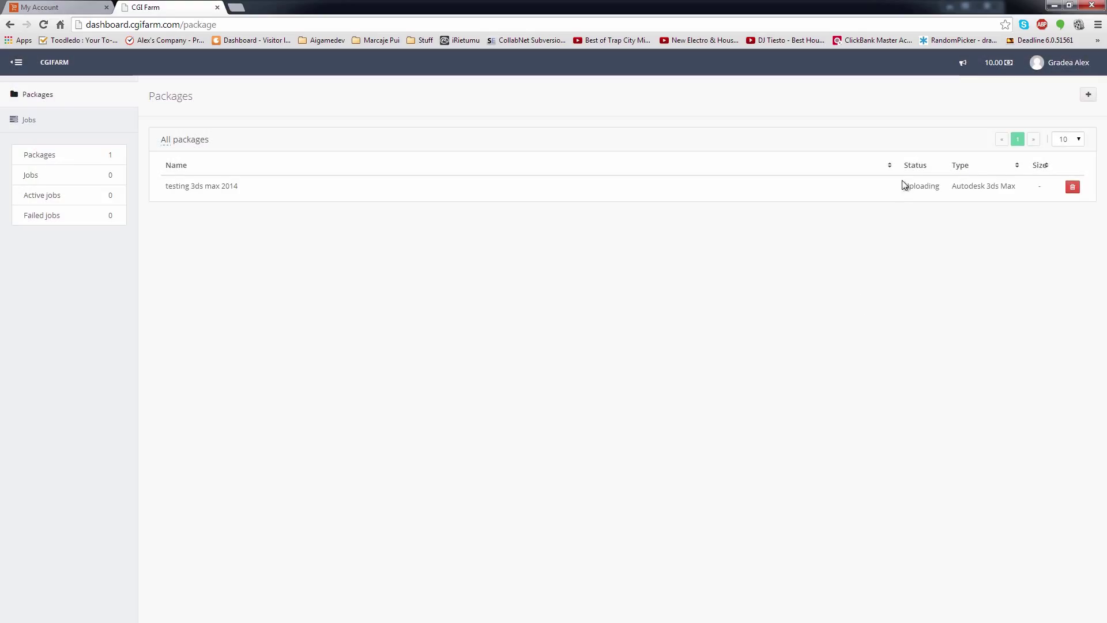
{"action": "triple_click", "coordinate": [934, 187]}
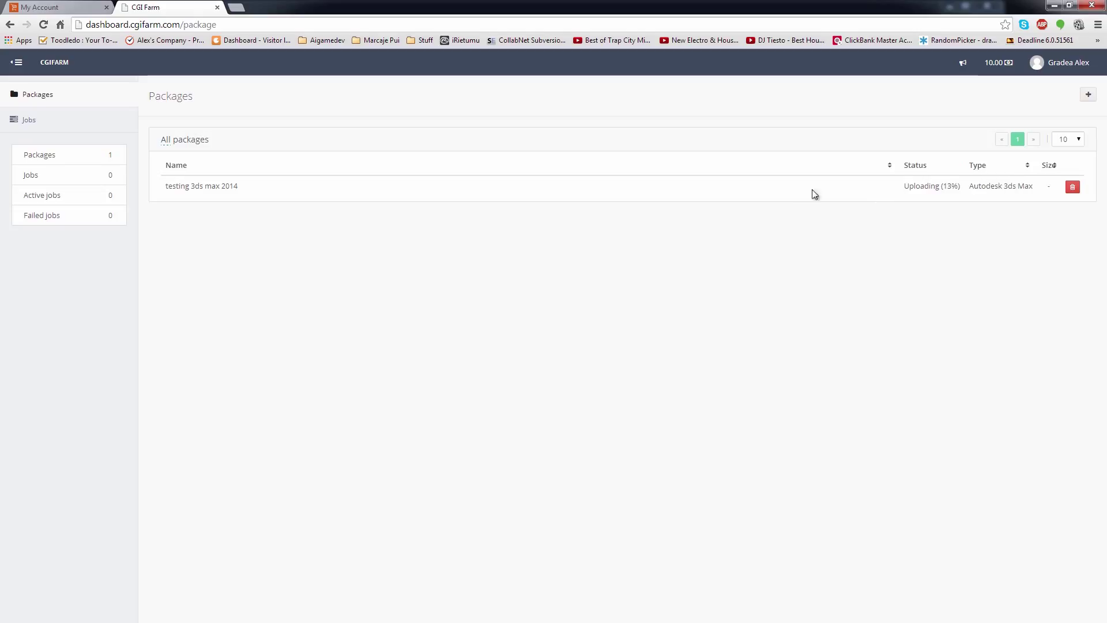
{"action": "left_click_drag", "start_coordinate": [904, 185], "coordinate": [960, 189]}
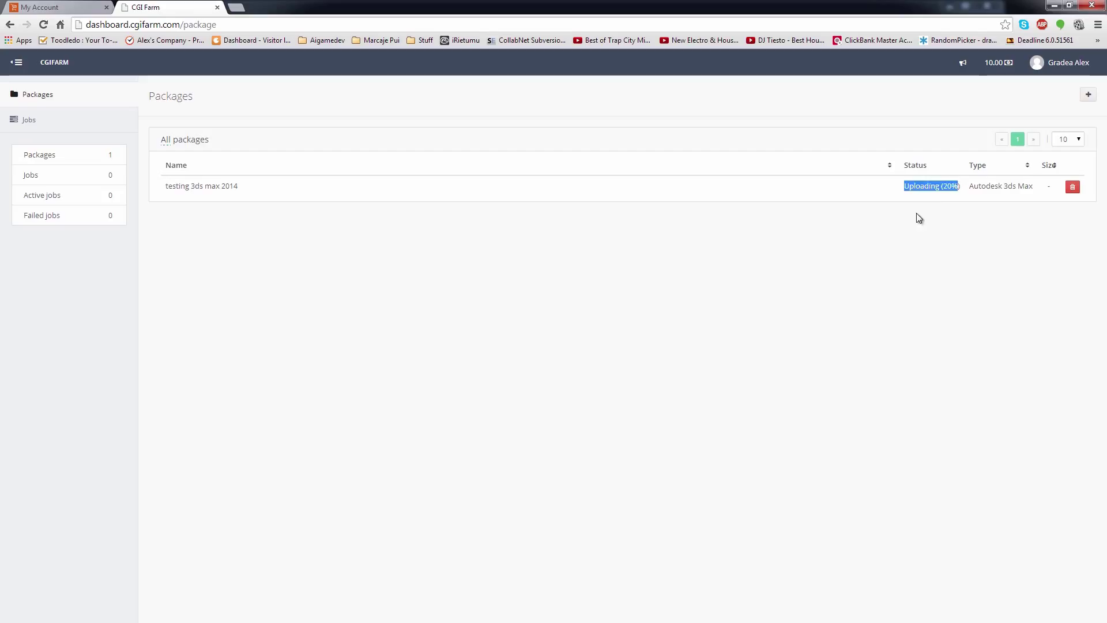
Examine the upload status of the testing 3ds max 2014 package, switching between the packages and jobs lists
{"action": "left_click", "coordinate": [907, 233]}
{"action": "left_click", "coordinate": [37, 118]}
{"action": "left_click", "coordinate": [39, 97]}
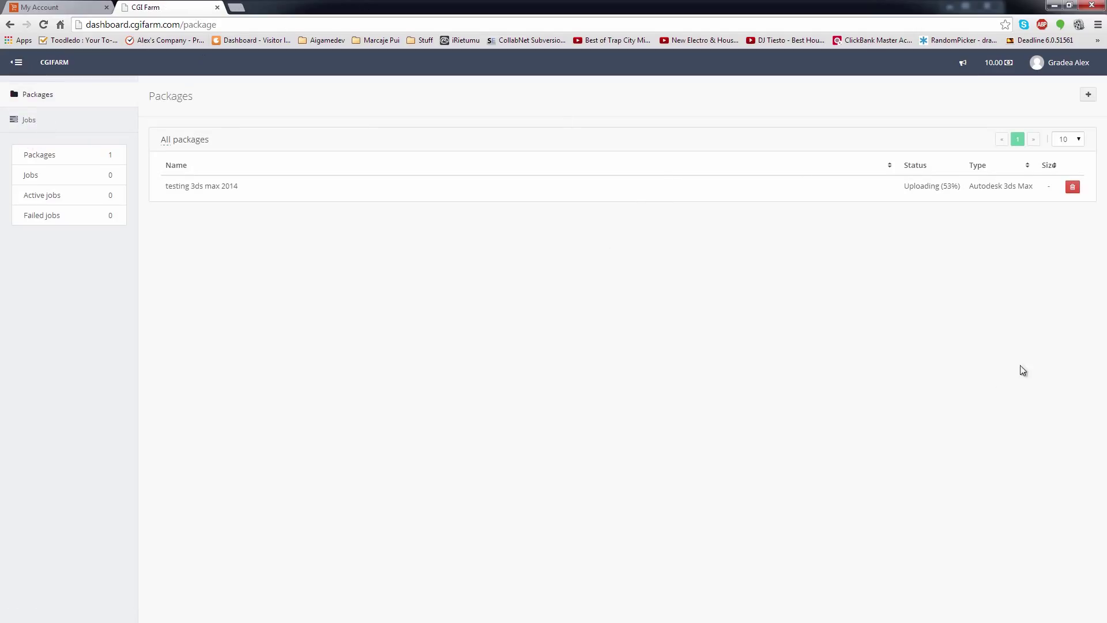
{"action": "left_click", "coordinate": [18, 172]}
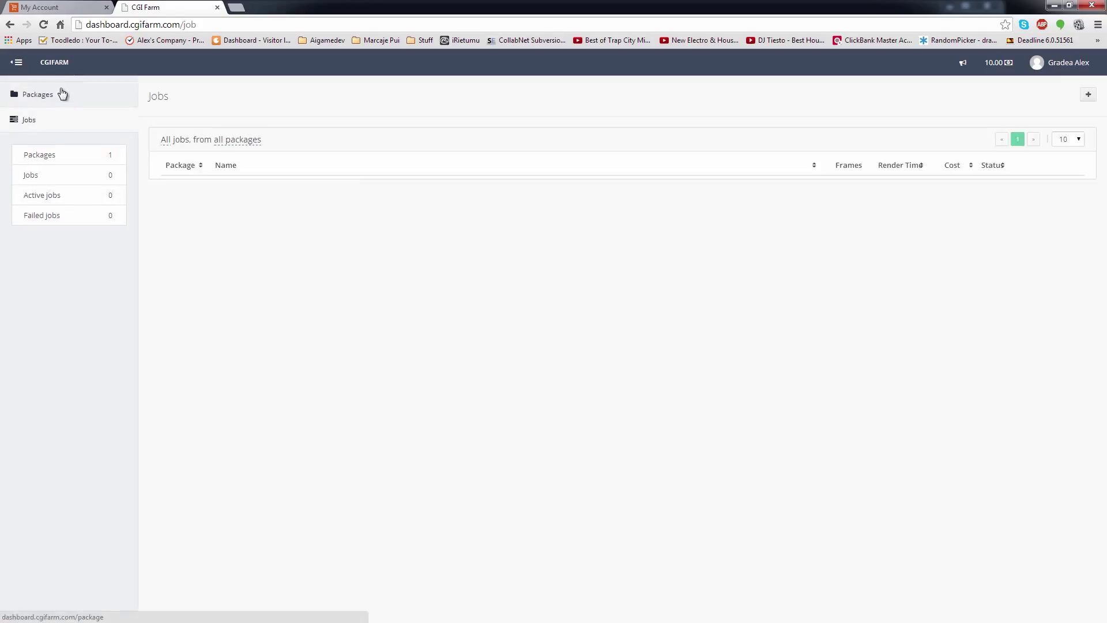
{"action": "left_click", "coordinate": [64, 94]}
{"action": "left_click_drag", "start_coordinate": [902, 188], "coordinate": [927, 201]}
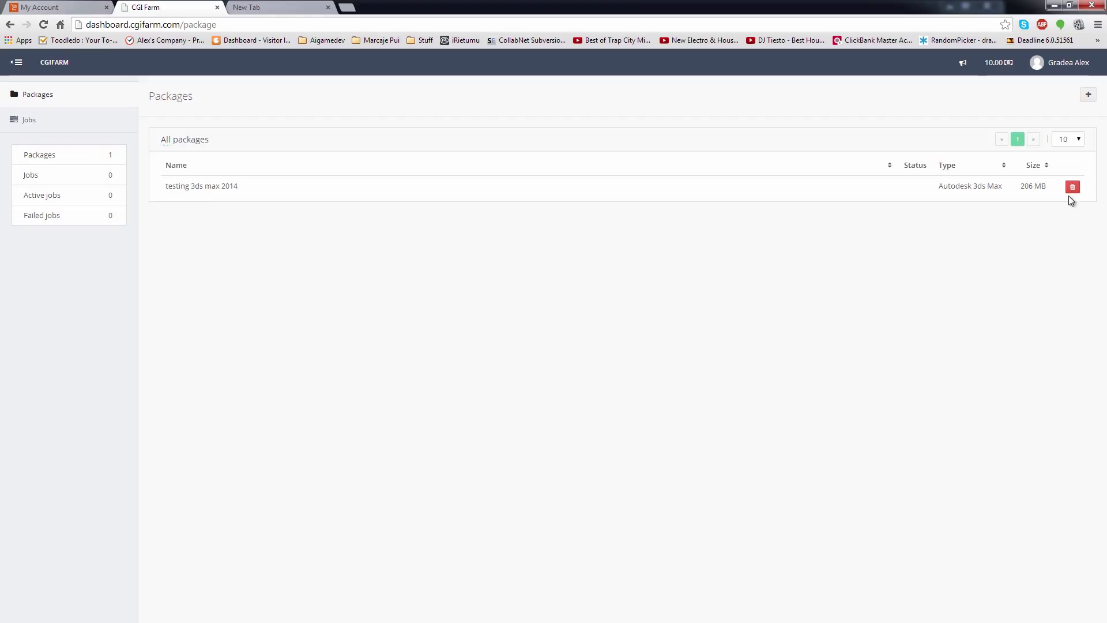
{"action": "left_click_drag", "start_coordinate": [166, 185], "coordinate": [872, 195]}
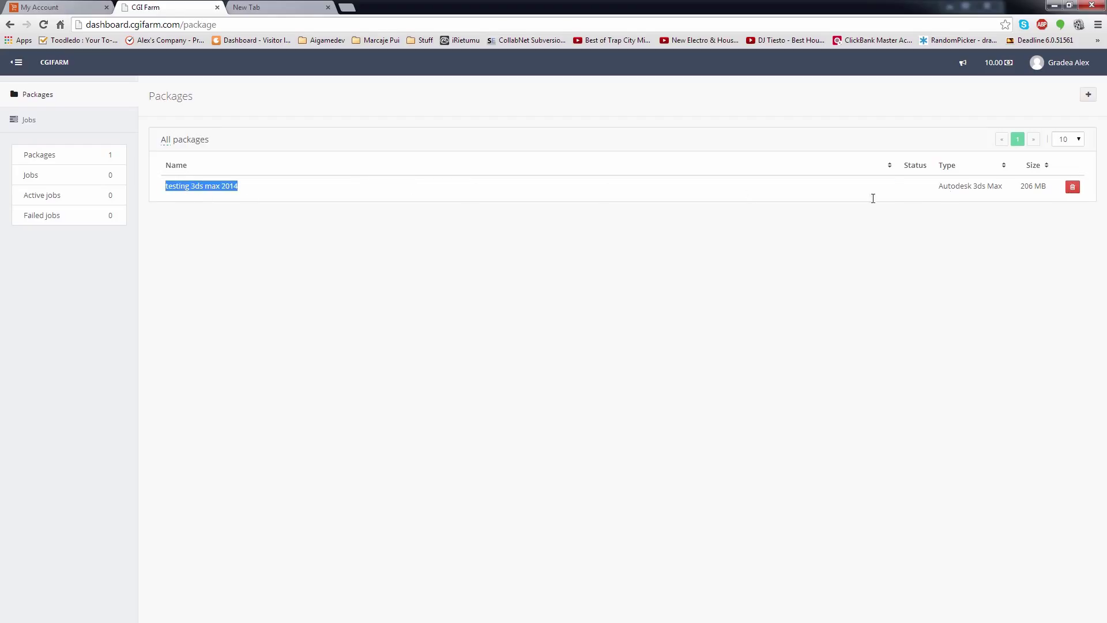
Start a new job named 3ds max 2014 job test using the testing 3ds max 2014 package
{"action": "left_click", "coordinate": [36, 123]}
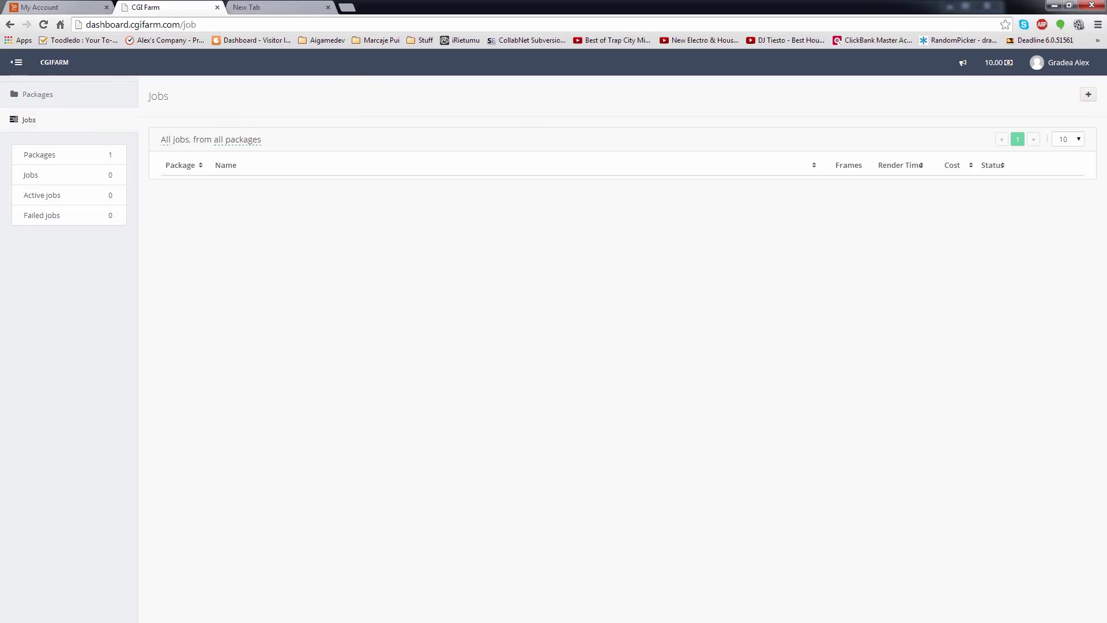
{"action": "left_click", "coordinate": [1090, 98]}
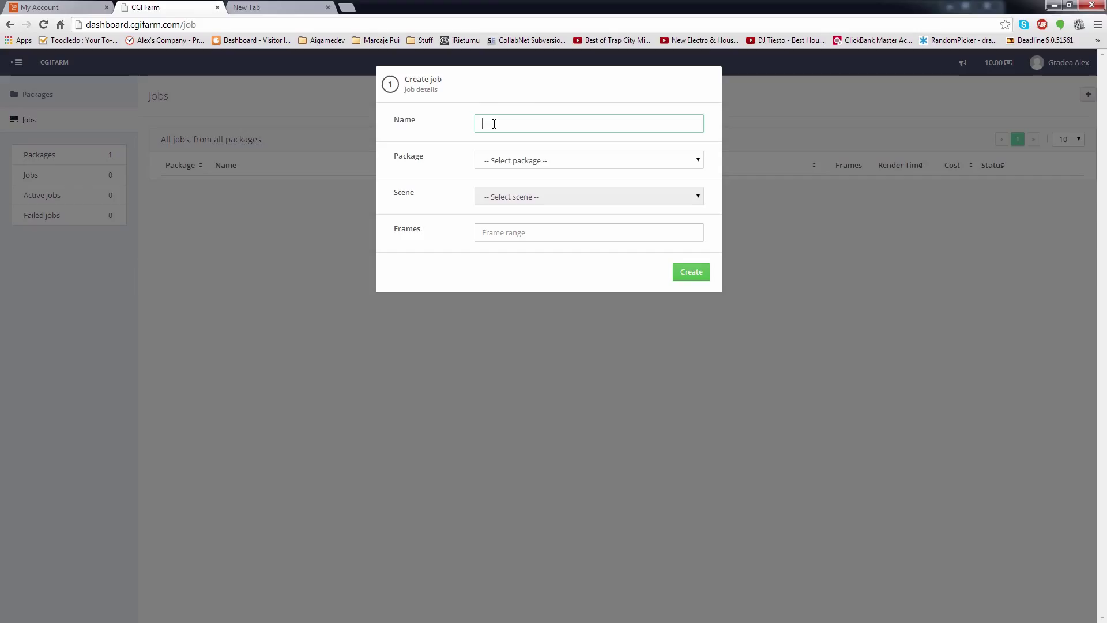
{"action": "type", "text": "3ds max 2014 job test"}
{"action": "left_click", "coordinate": [539, 161]}
{"action": "left_click", "coordinate": [535, 184]}
Choose the scene Basic Shooter Pack_2014_repath, set the frame range to 0-10, and create the job
{"action": "left_click", "coordinate": [558, 196]}
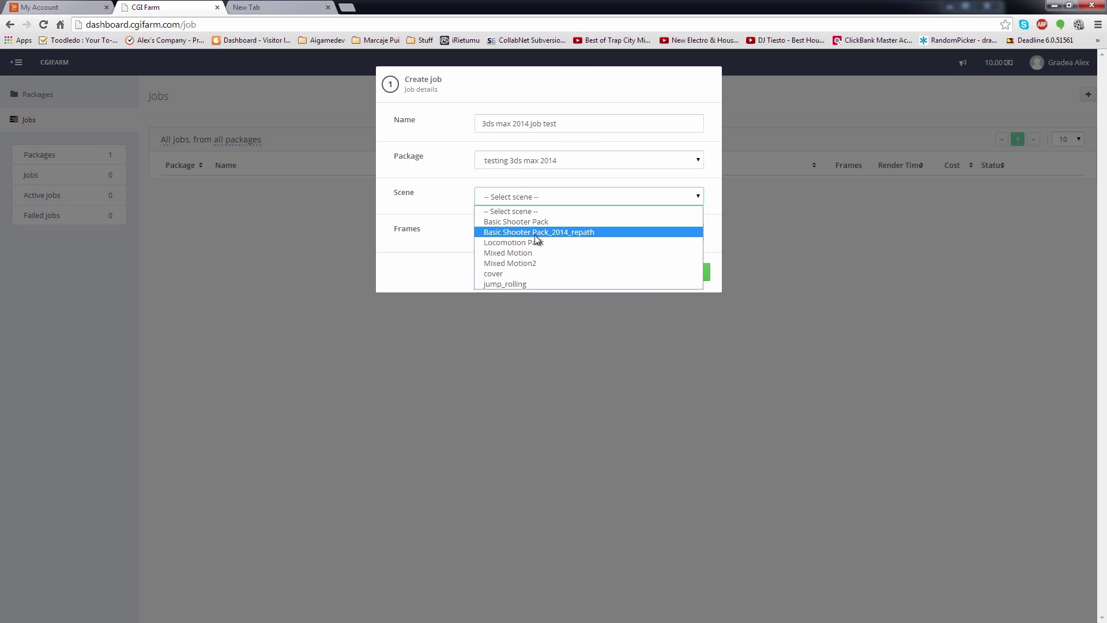
{"action": "left_click", "coordinate": [508, 200]}
{"action": "left_click", "coordinate": [531, 203]}
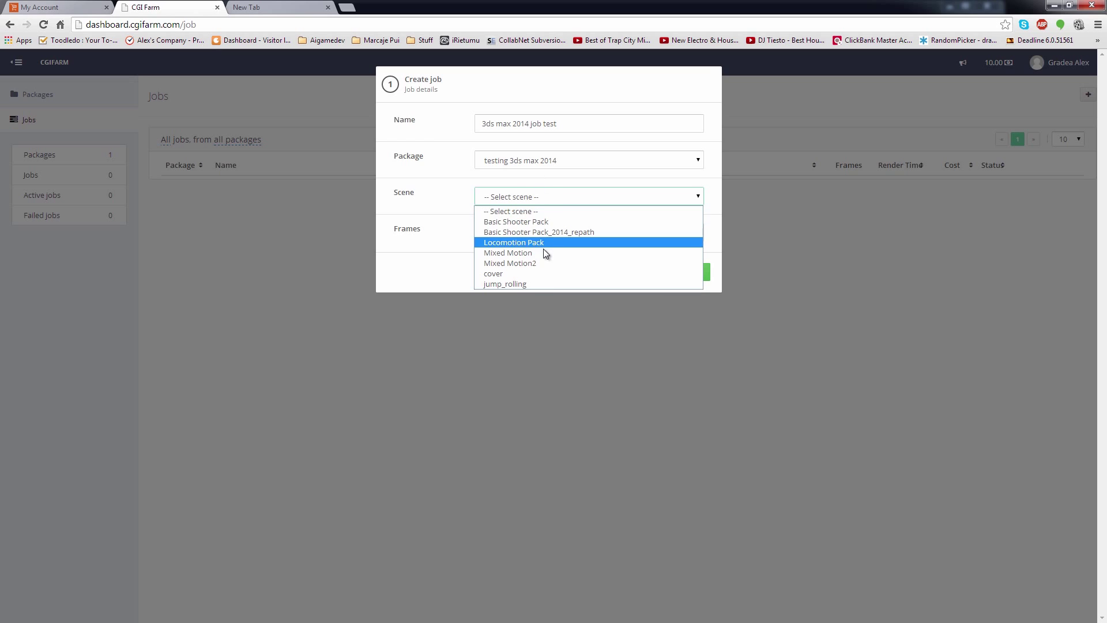
{"action": "left_click", "coordinate": [500, 233]}
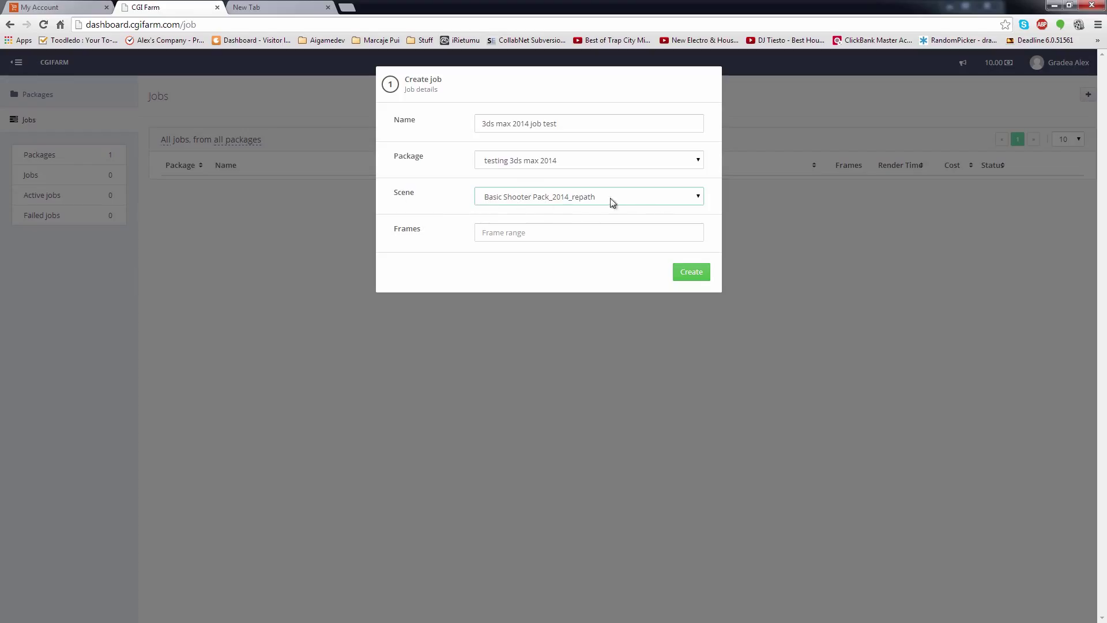
{"action": "left_click", "coordinate": [562, 228]}
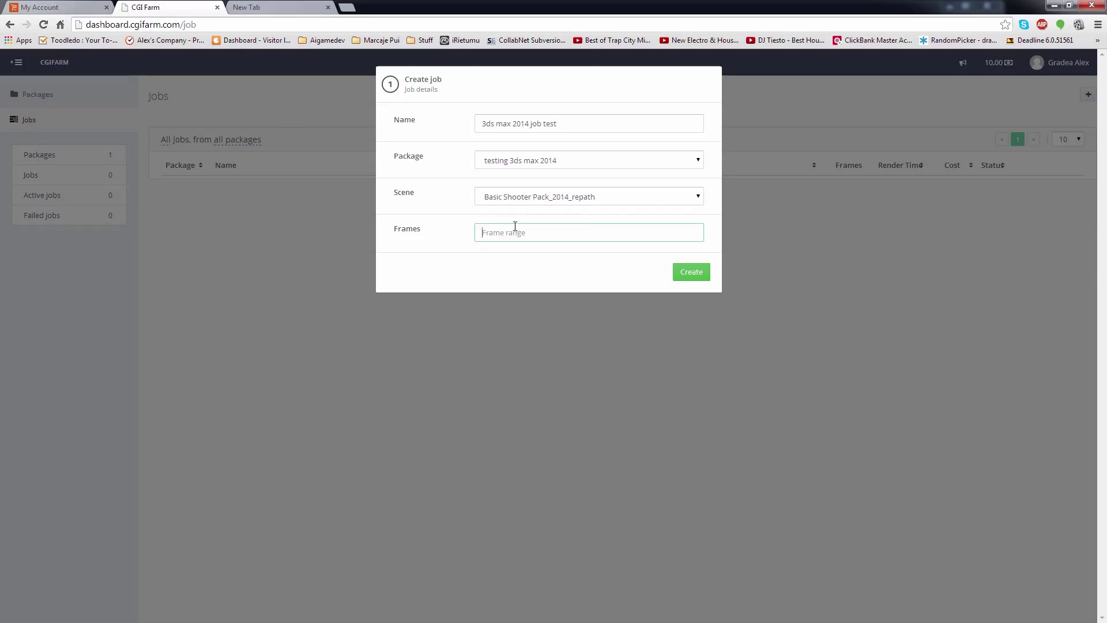
{"action": "type", "text": "0-10"}
{"action": "key", "text": "ctrl+a"}
{"action": "left_click", "coordinate": [546, 258]}
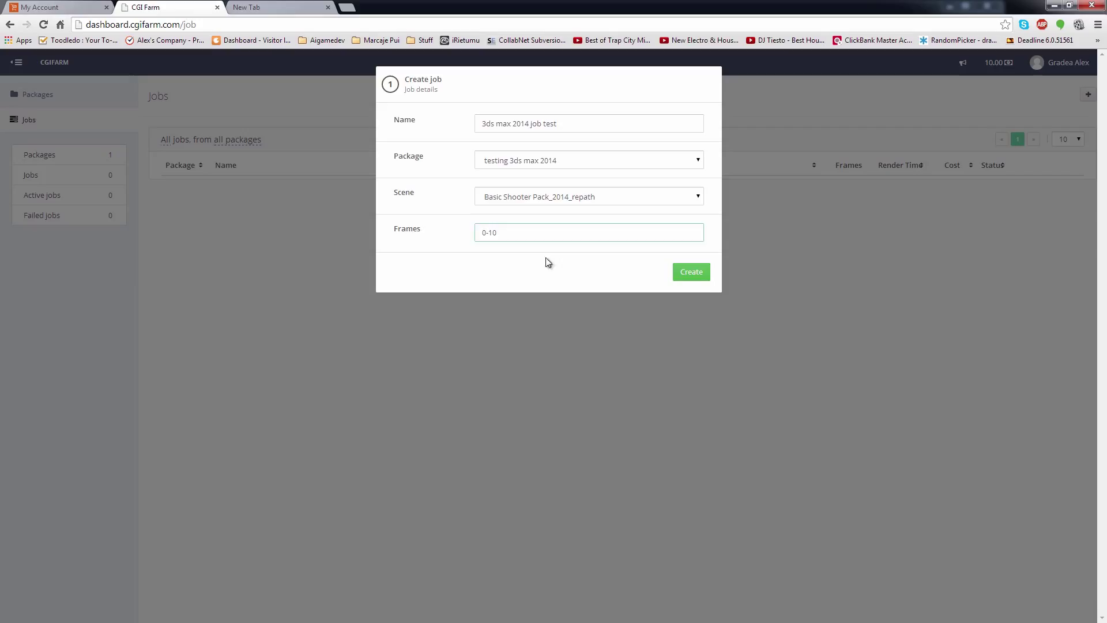
{"action": "left_click", "coordinate": [692, 272]}
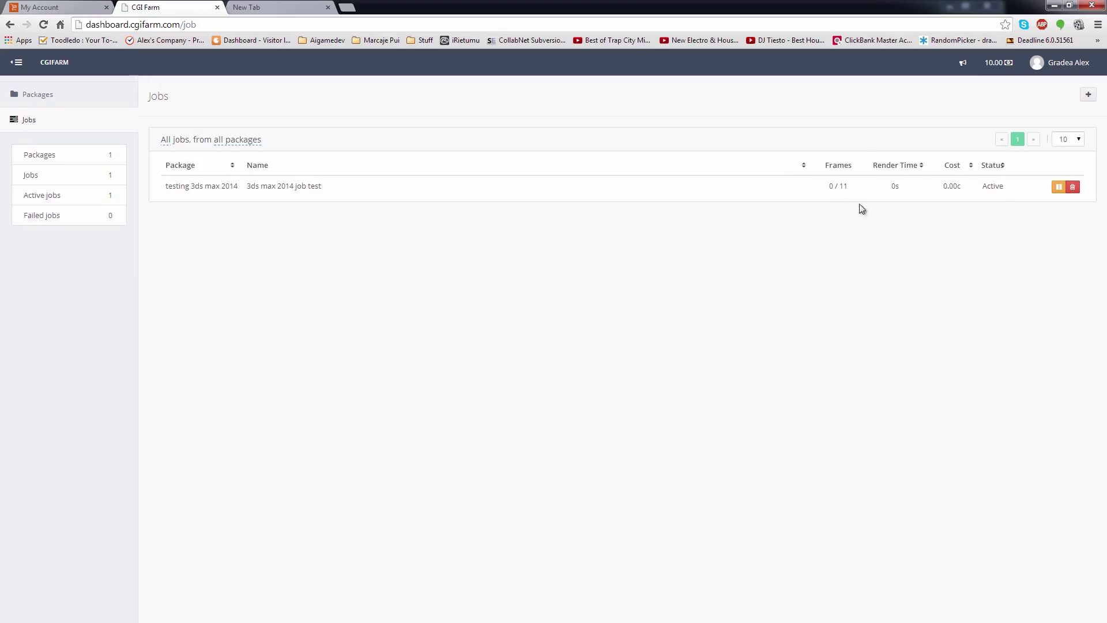
Examine the new job's package, name, frame progress, render time, cost and status in the jobs list
{"action": "left_click_drag", "start_coordinate": [982, 187], "coordinate": [1010, 186]}
{"action": "double_click", "coordinate": [992, 187]}
{"action": "left_click", "coordinate": [961, 188]}
{"action": "left_click_drag", "start_coordinate": [979, 188], "coordinate": [1003, 189]}
{"action": "left_click", "coordinate": [1004, 188]}
{"action": "mouse_move", "coordinate": [158, 195]}
{"action": "left_mouse_down"}
{"action": "mouse_move", "coordinate": [1010, 188]}
{"action": "mouse_move", "coordinate": [166, 186]}
{"action": "left_mouse_up"}
{"action": "left_click", "coordinate": [916, 249]}
{"action": "left_click", "coordinate": [1062, 185]}
{"action": "left_click", "coordinate": [1013, 189]}
{"action": "left_click", "coordinate": [331, 205]}
{"action": "left_click_drag", "start_coordinate": [855, 186], "coordinate": [858, 186]}
{"action": "left_click", "coordinate": [820, 193]}
{"action": "left_click", "coordinate": [822, 194]}
{"action": "left_click_drag", "start_coordinate": [254, 187], "coordinate": [422, 190]}
{"action": "left_click", "coordinate": [850, 196]}
{"action": "left_click_drag", "start_coordinate": [979, 185], "coordinate": [1006, 187]}
{"action": "left_click_drag", "start_coordinate": [914, 183], "coordinate": [925, 188]}
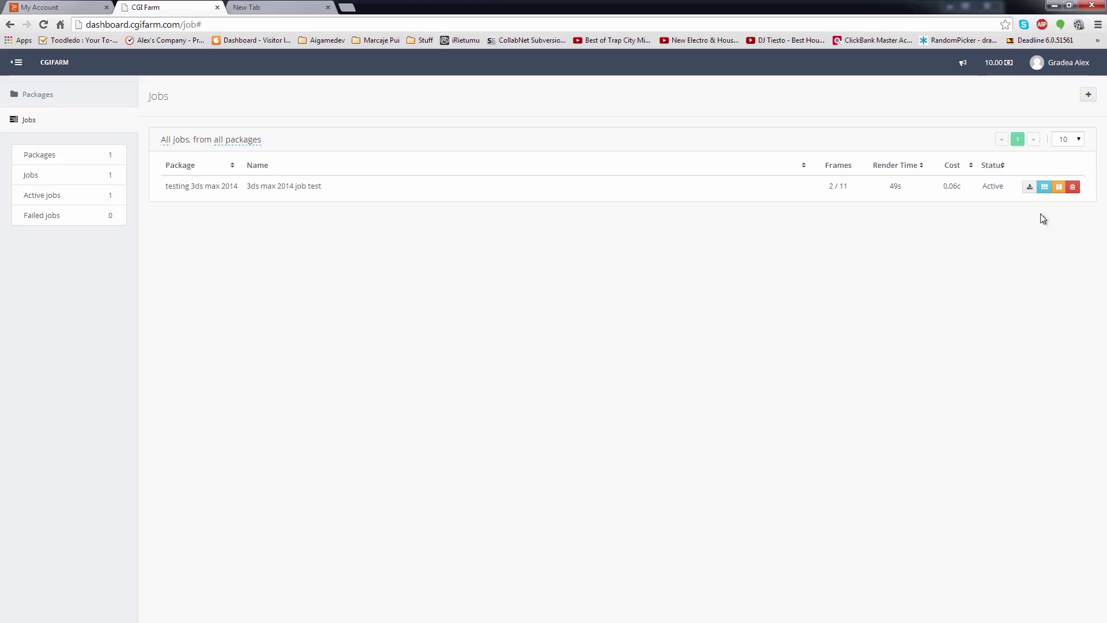
Expand the job's list of rendered frames and examine the render time and CPU usage of individual frames
{"action": "left_click", "coordinate": [1044, 187]}
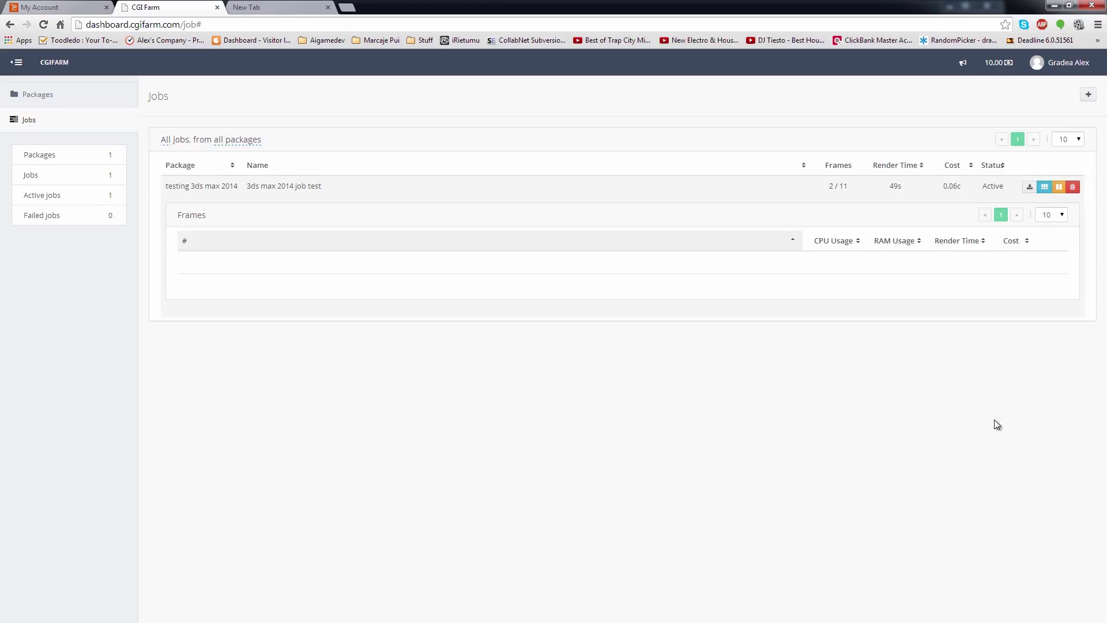
{"action": "left_click", "coordinate": [1045, 190]}
{"action": "left_click", "coordinate": [1044, 190]}
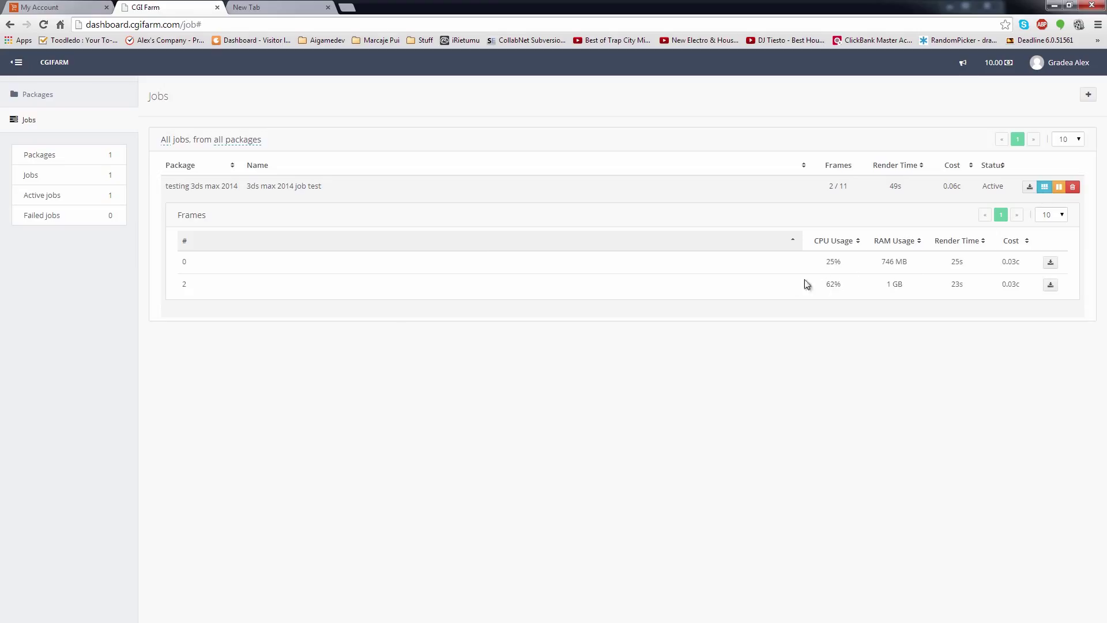
{"action": "left_click", "coordinate": [1044, 191]}
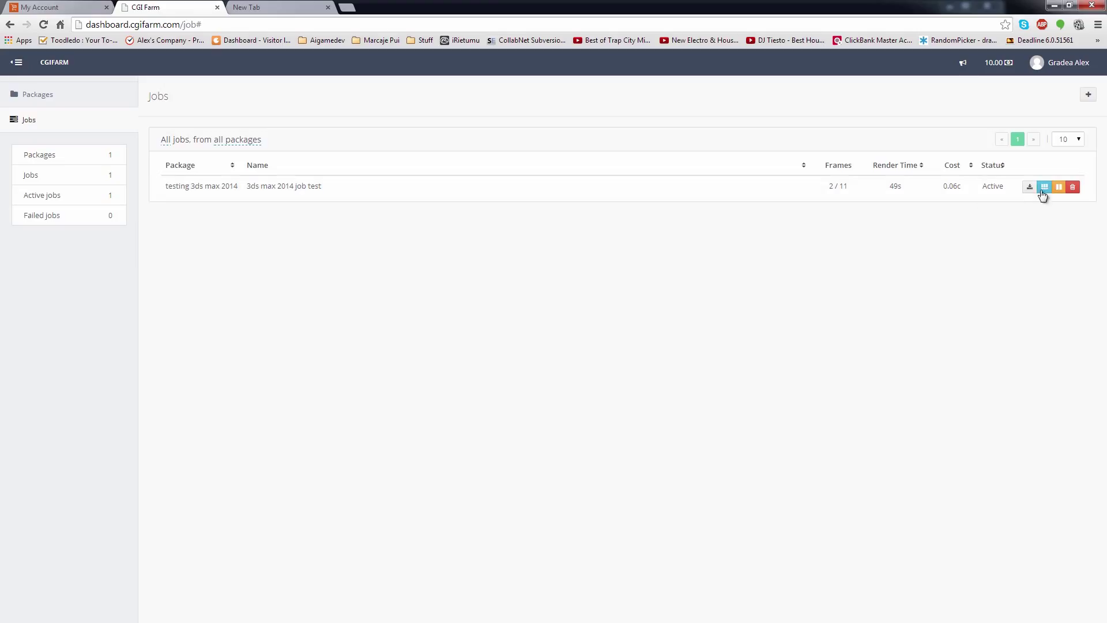
{"action": "left_click", "coordinate": [1044, 192]}
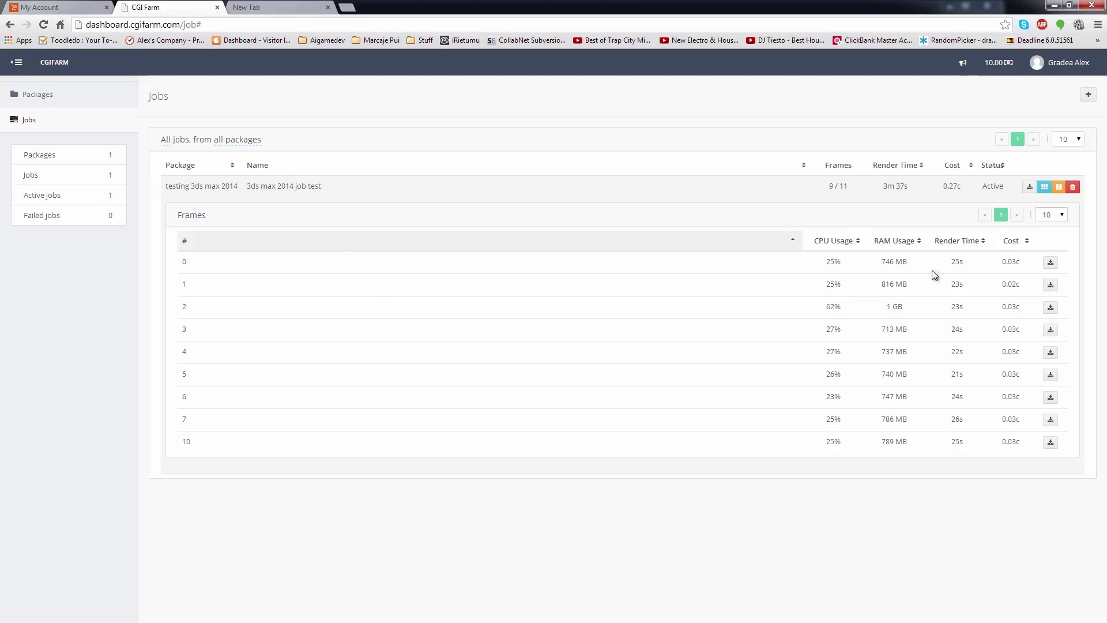
{"action": "double_click", "coordinate": [954, 329]}
{"action": "left_click", "coordinate": [950, 334]}
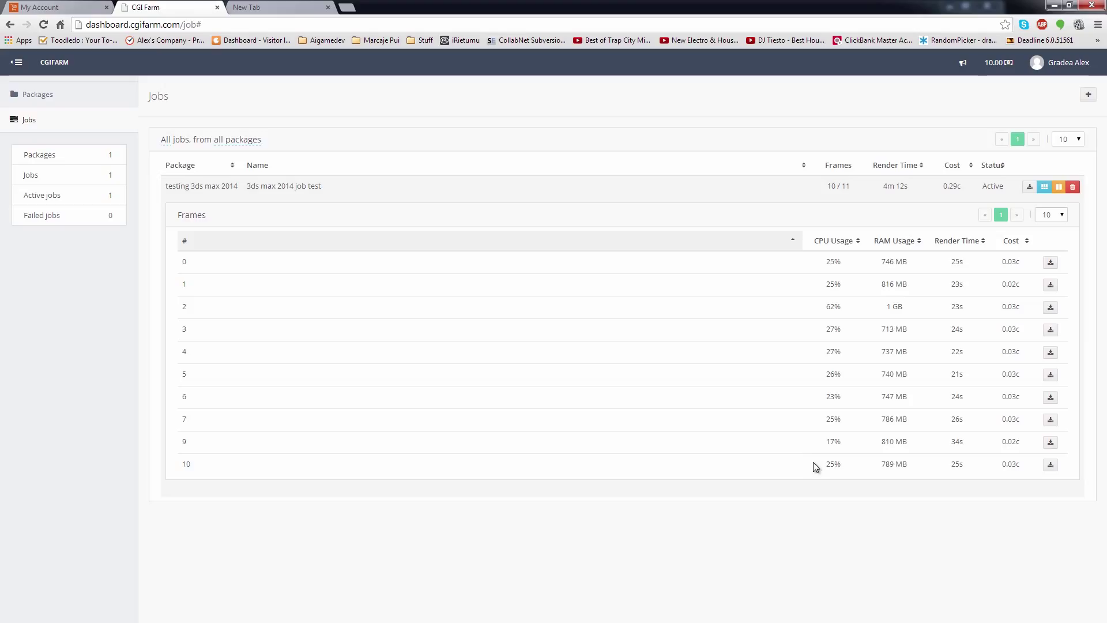
{"action": "double_click", "coordinate": [831, 465]}
{"action": "left_click", "coordinate": [843, 466]}
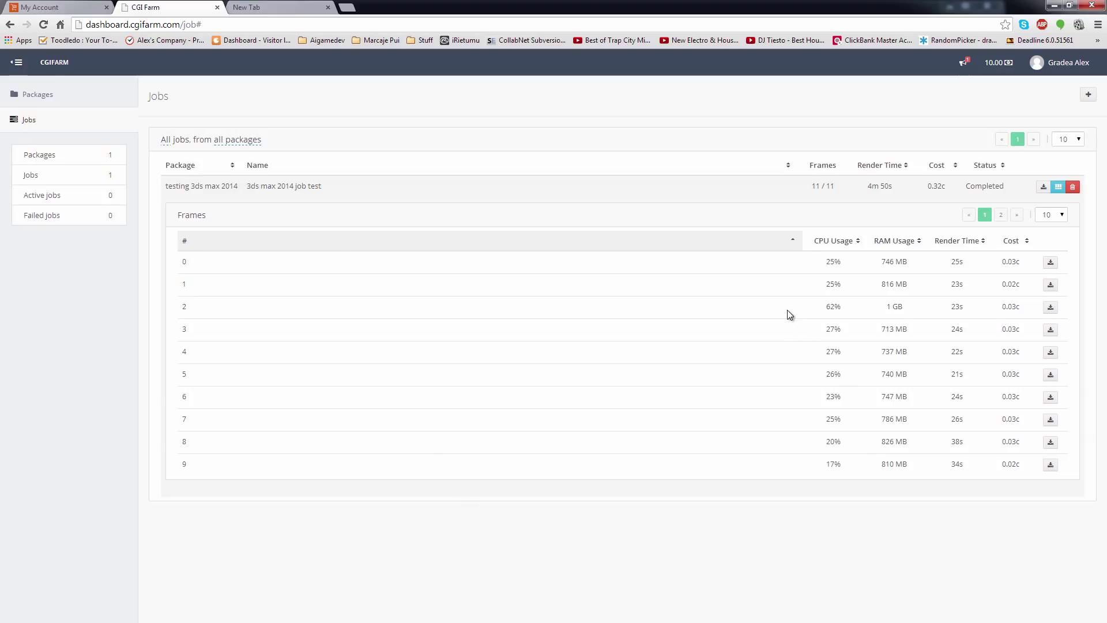
{"action": "left_click_drag", "start_coordinate": [857, 375], "coordinate": [836, 412]}
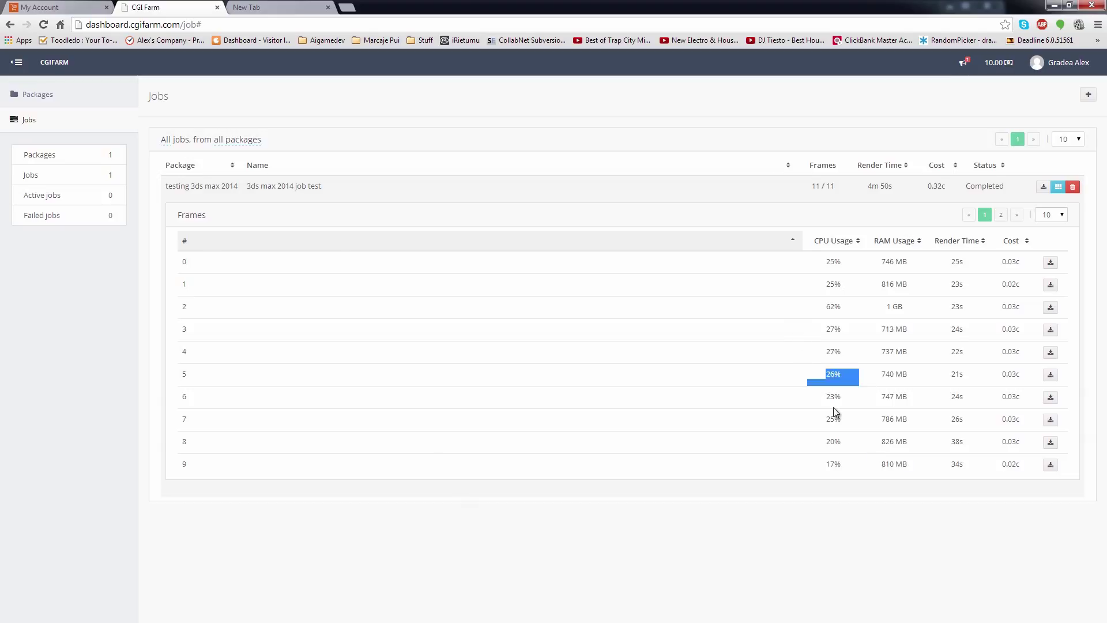
{"action": "left_click", "coordinate": [895, 419]}
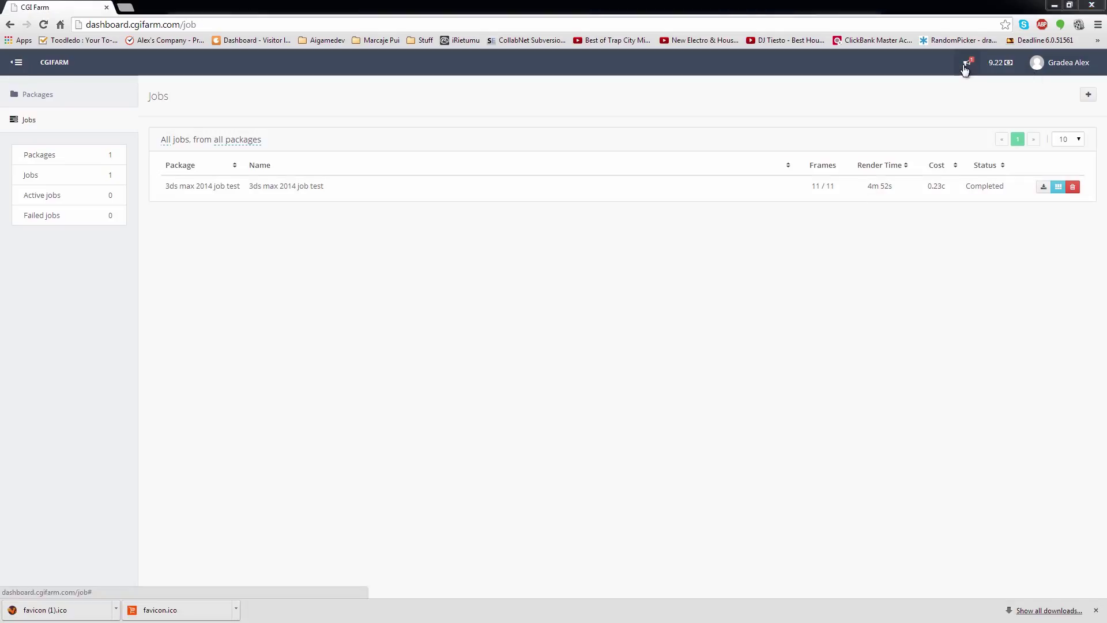
Read the job notification, dismiss all notifications, and check the emptied notification list
{"action": "left_click", "coordinate": [964, 62]}
{"action": "left_click_drag", "start_coordinate": [820, 98], "coordinate": [830, 90]}
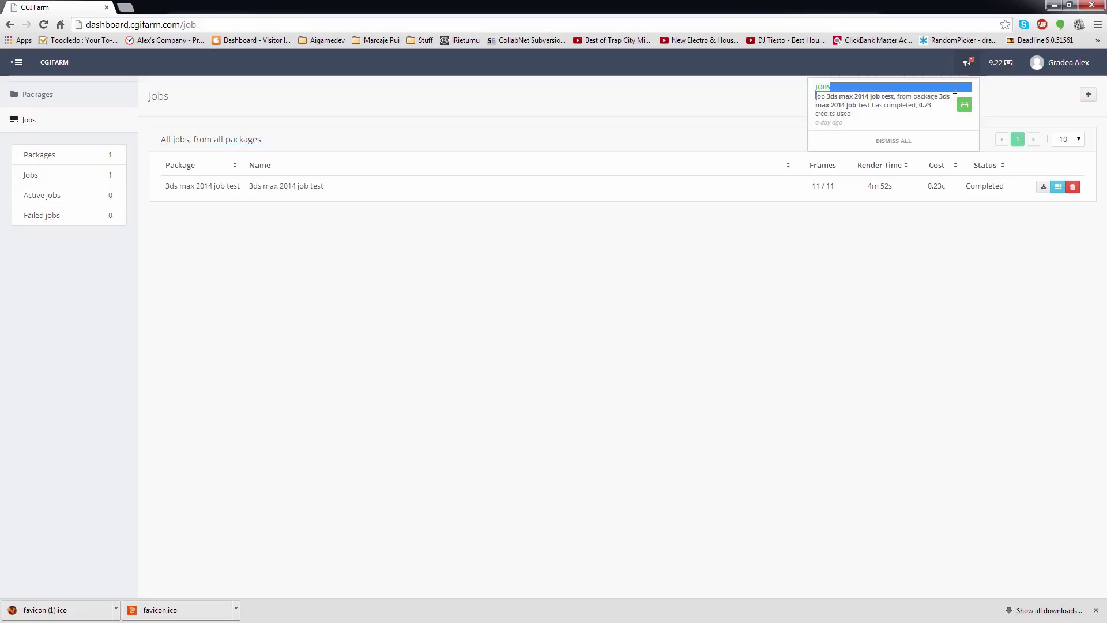
{"action": "left_click", "coordinate": [933, 103]}
{"action": "left_click", "coordinate": [969, 64]}
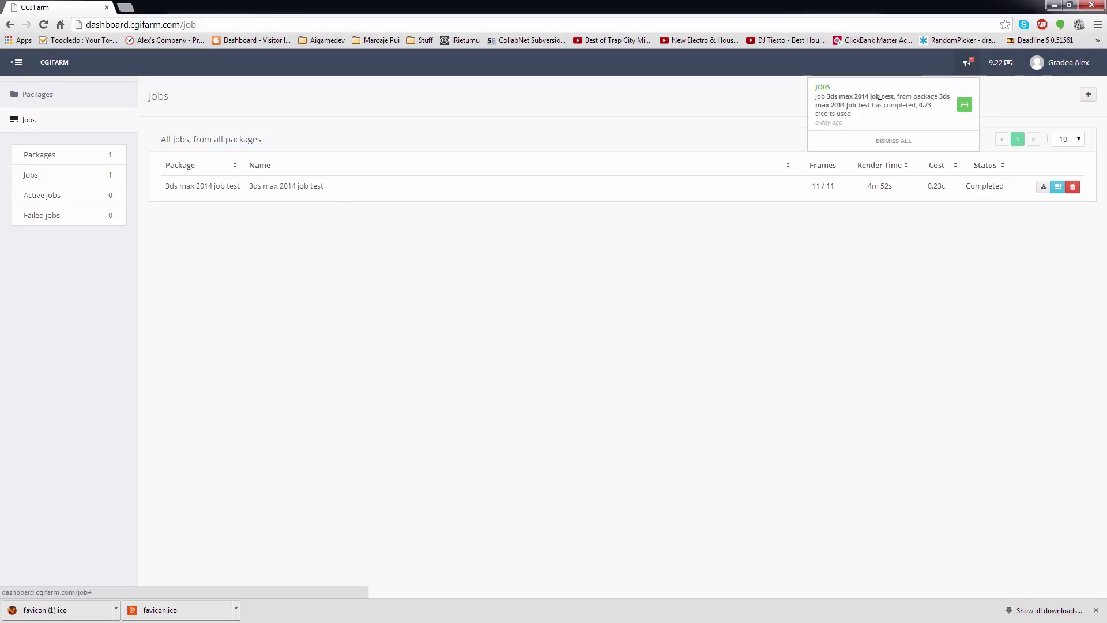
{"action": "left_click_drag", "start_coordinate": [877, 107], "coordinate": [932, 106]}
{"action": "left_click", "coordinate": [893, 140]}
{"action": "left_click", "coordinate": [972, 68]}
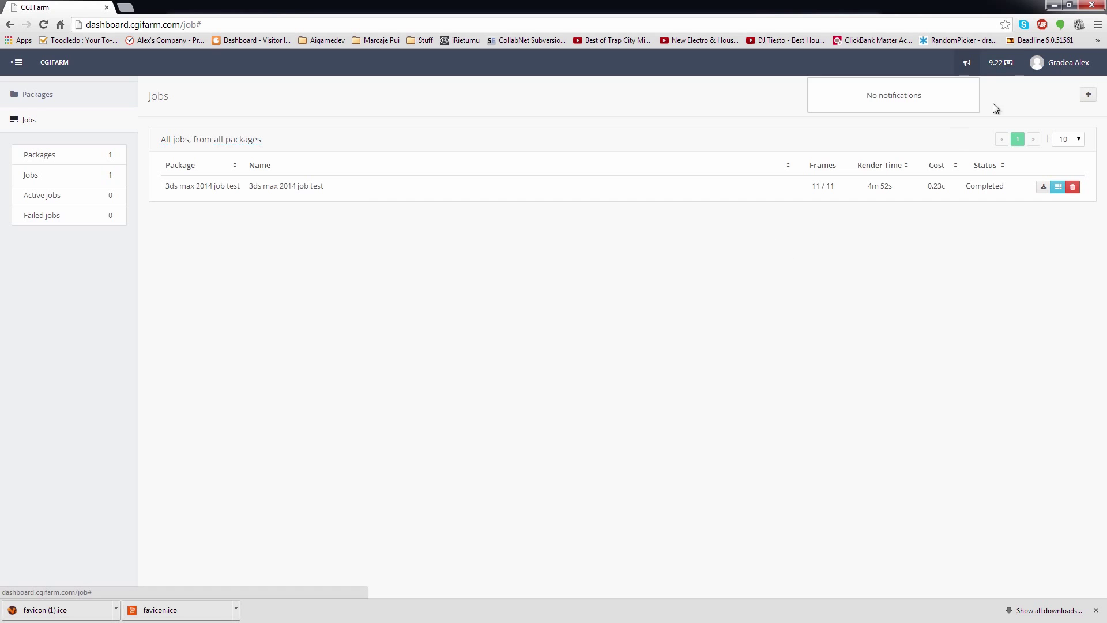
{"action": "left_click", "coordinate": [833, 119]}
Expand the job's frame list and download frame 0 as a ZIP archive into the Render Farm folder
{"action": "left_click", "coordinate": [1058, 187]}
{"action": "left_click", "coordinate": [1050, 263]}
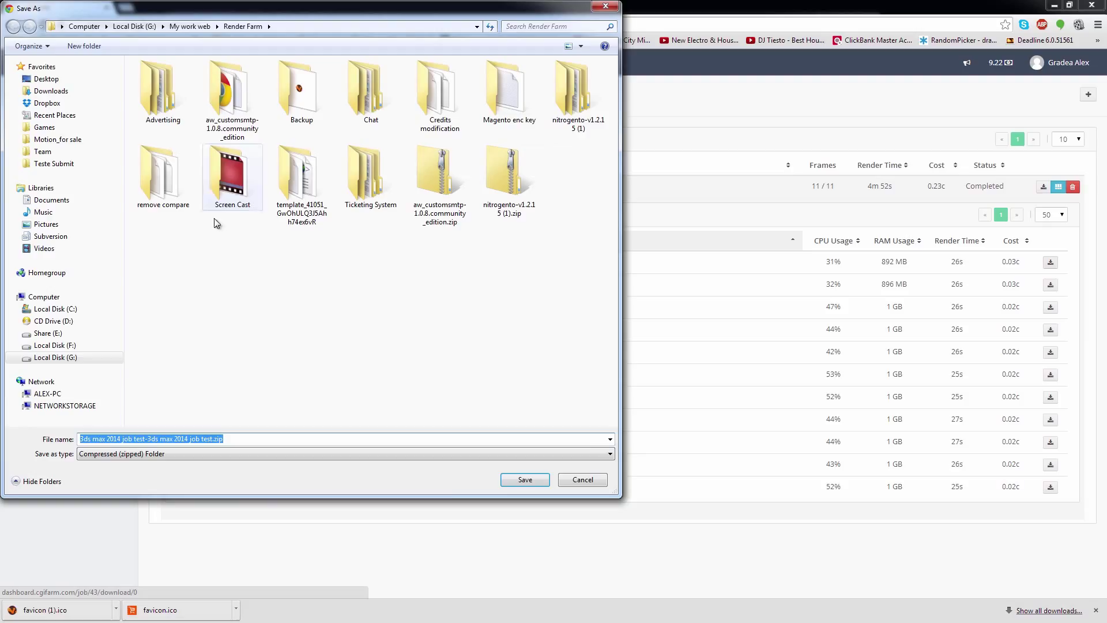
{"action": "left_click", "coordinate": [526, 480]}
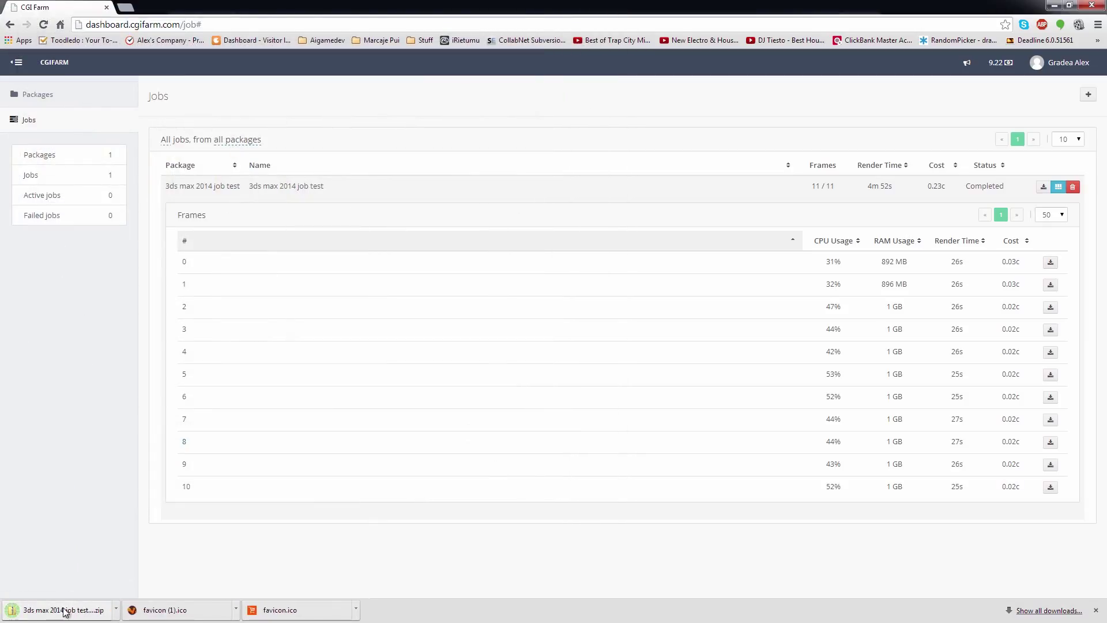
Open the downloaded frame archive and inspect main_beauty_010000.jpg from its cover folder at different zoom levels
{"action": "left_click", "coordinate": [55, 611]}
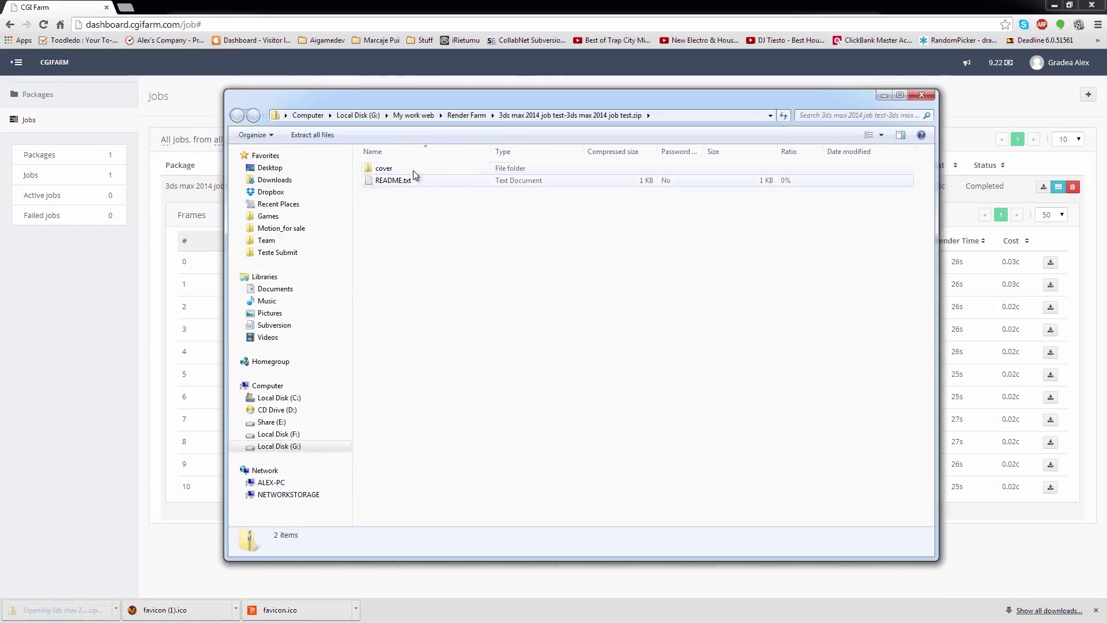
{"action": "left_click_drag", "start_coordinate": [513, 101], "coordinate": [616, 96]}
{"action": "double_click", "coordinate": [510, 162]}
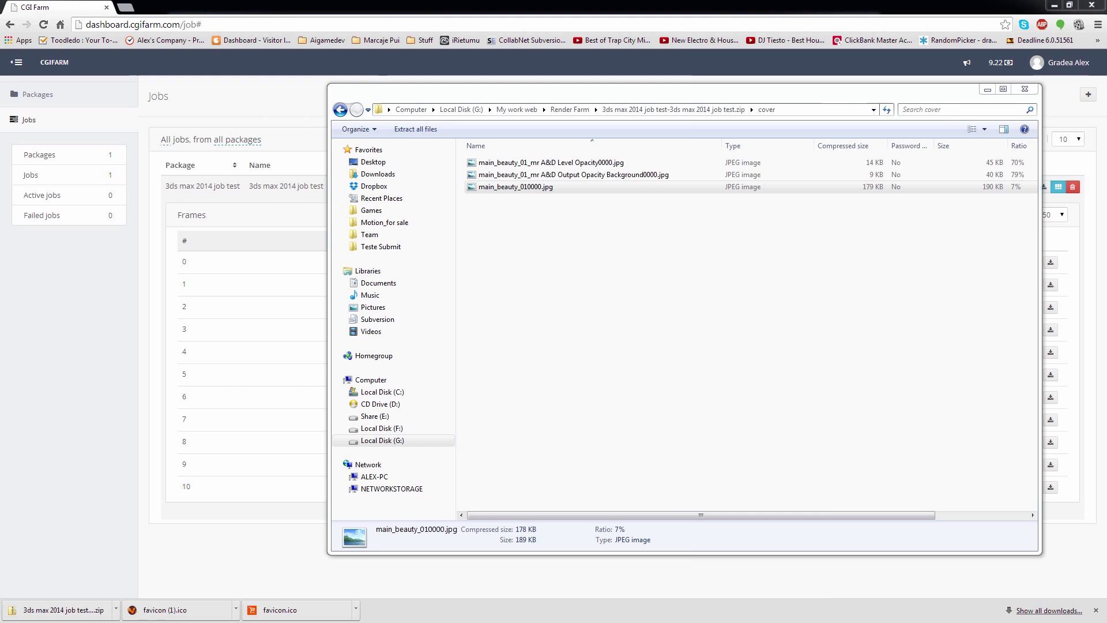
{"action": "left_click_drag", "start_coordinate": [471, 27], "coordinate": [521, 35]}
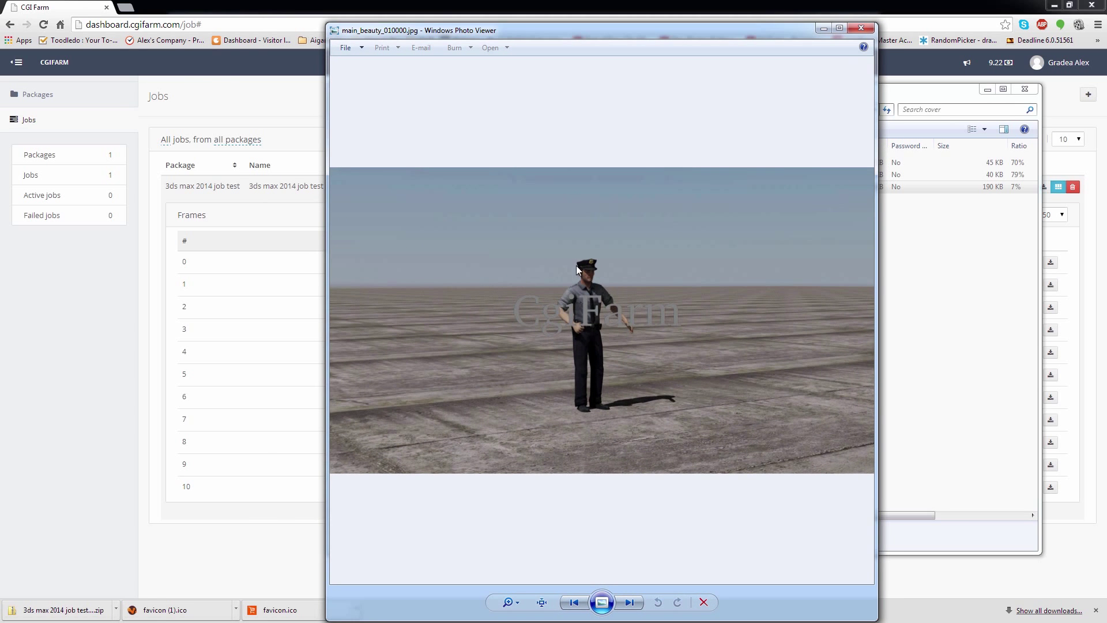
{"action": "scroll", "coordinate": [605, 452], "scroll_direction": "up", "scroll_amount": 3}
{"action": "scroll", "coordinate": [606, 453], "scroll_direction": "down", "scroll_amount": 3}
{"action": "left_click", "coordinate": [861, 28]}
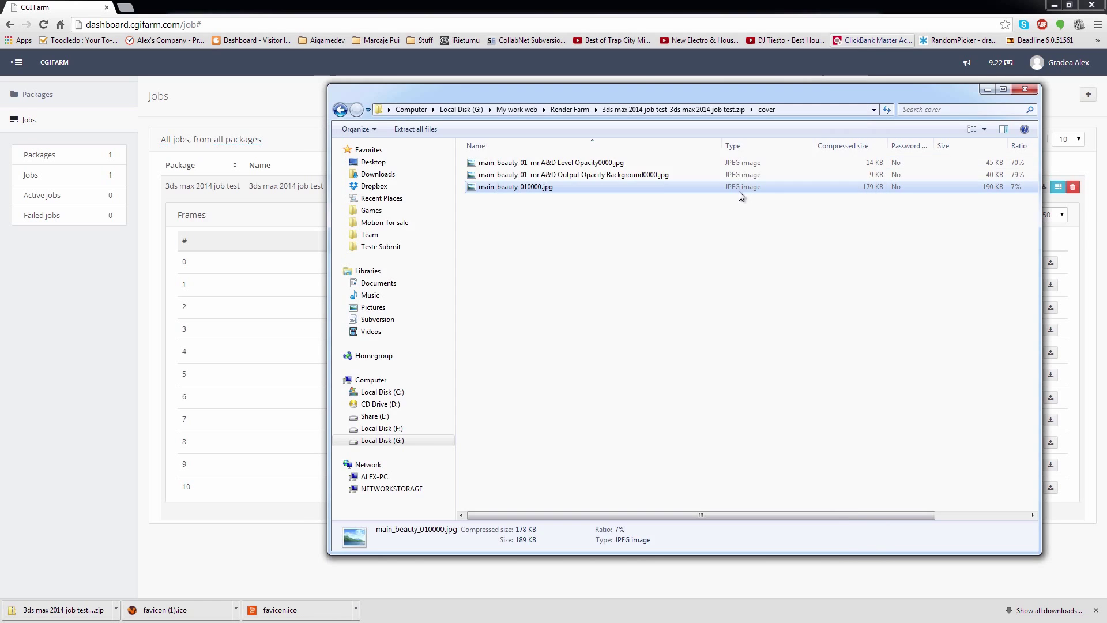
View main_beauty_01_mr A&D Output Opacity Background0000.jpg from the cover folder, then close the image viewer
{"action": "double_click", "coordinate": [534, 175]}
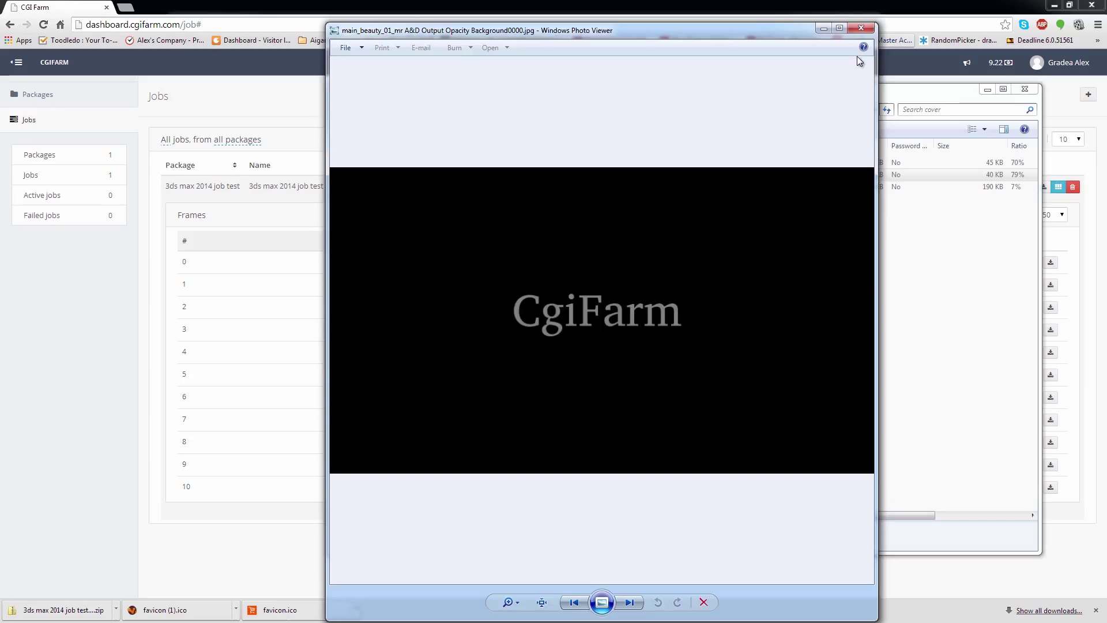
{"action": "left_click", "coordinate": [871, 17]}
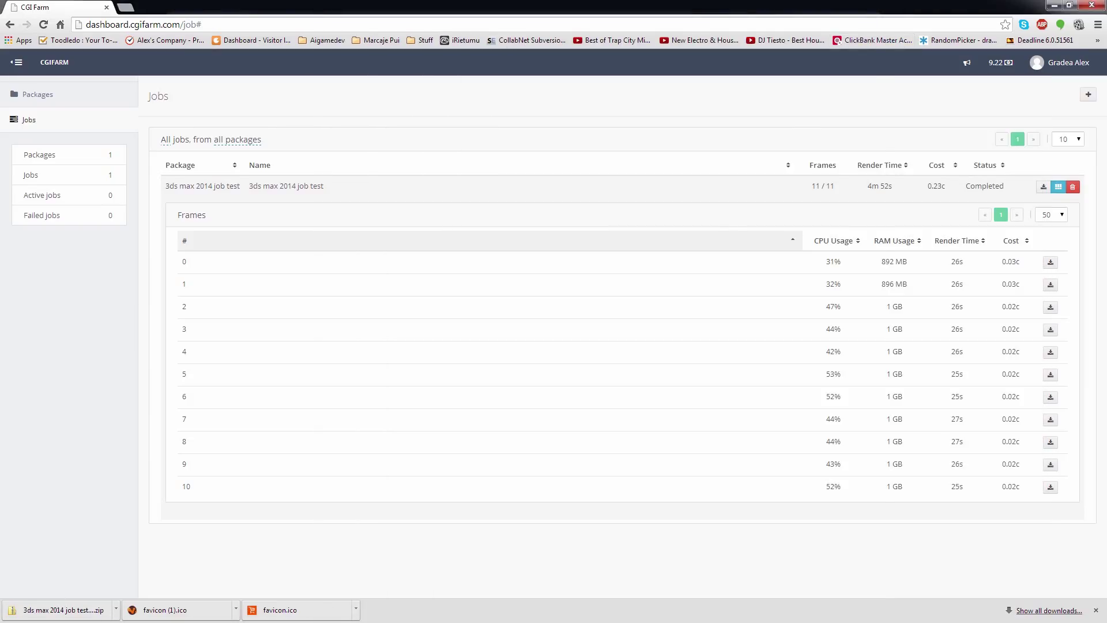
{"action": "key", "text": "alt+Tab"}
{"action": "left_click", "coordinate": [861, 28]}
Collapse the frame list, download the whole job's output as a ZIP into the Render Farm folder, and open the archive
{"action": "left_click", "coordinate": [1058, 187]}
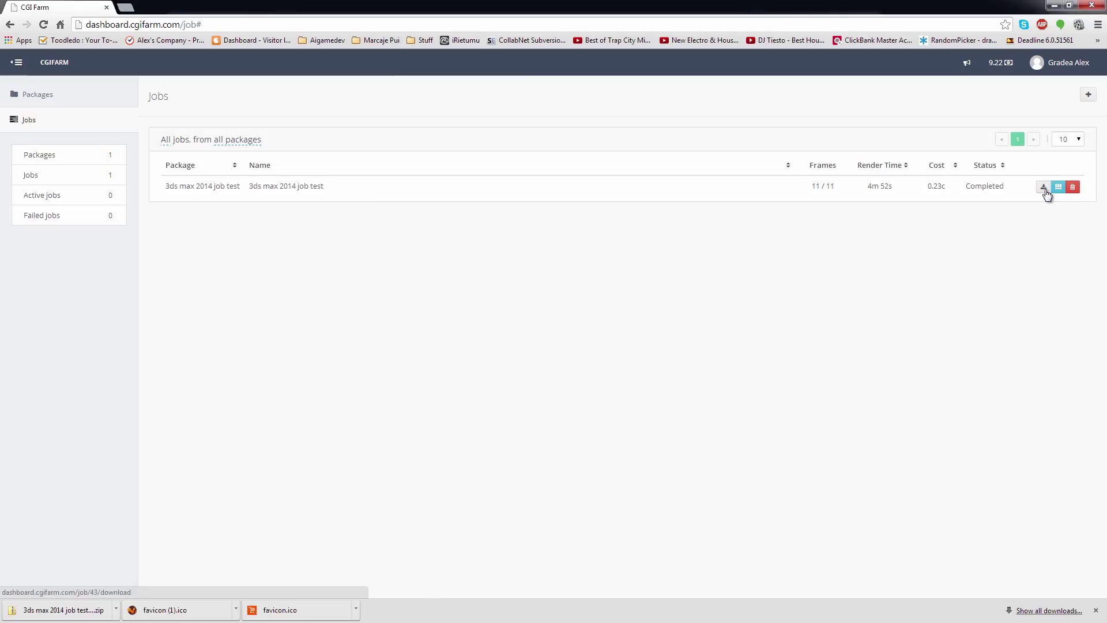
{"action": "left_click", "coordinate": [1045, 190]}
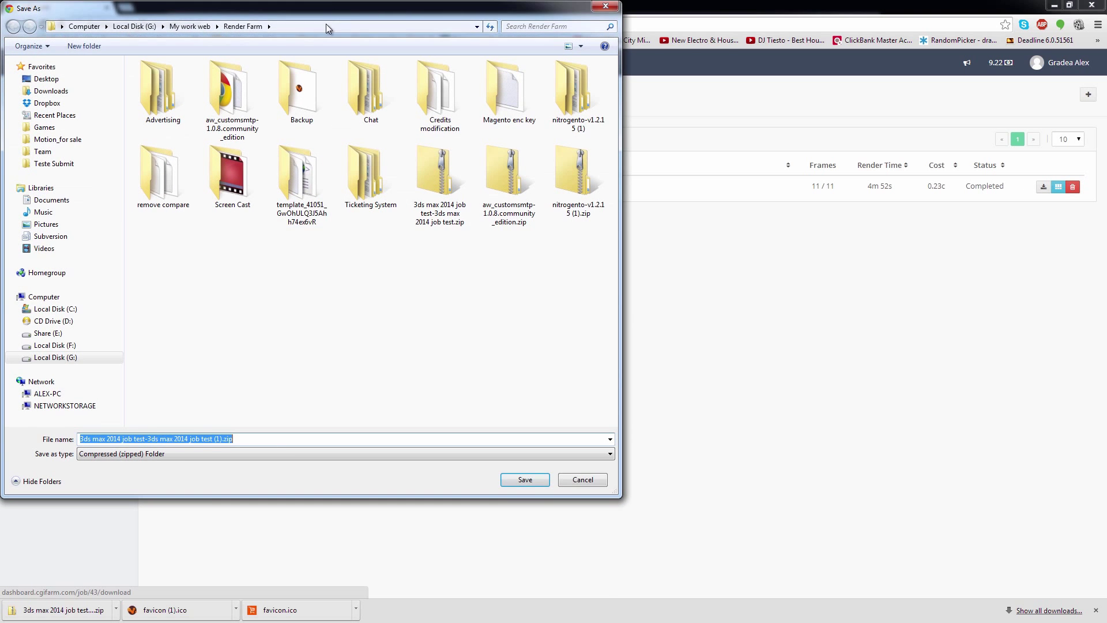
{"action": "left_click", "coordinate": [617, 487]}
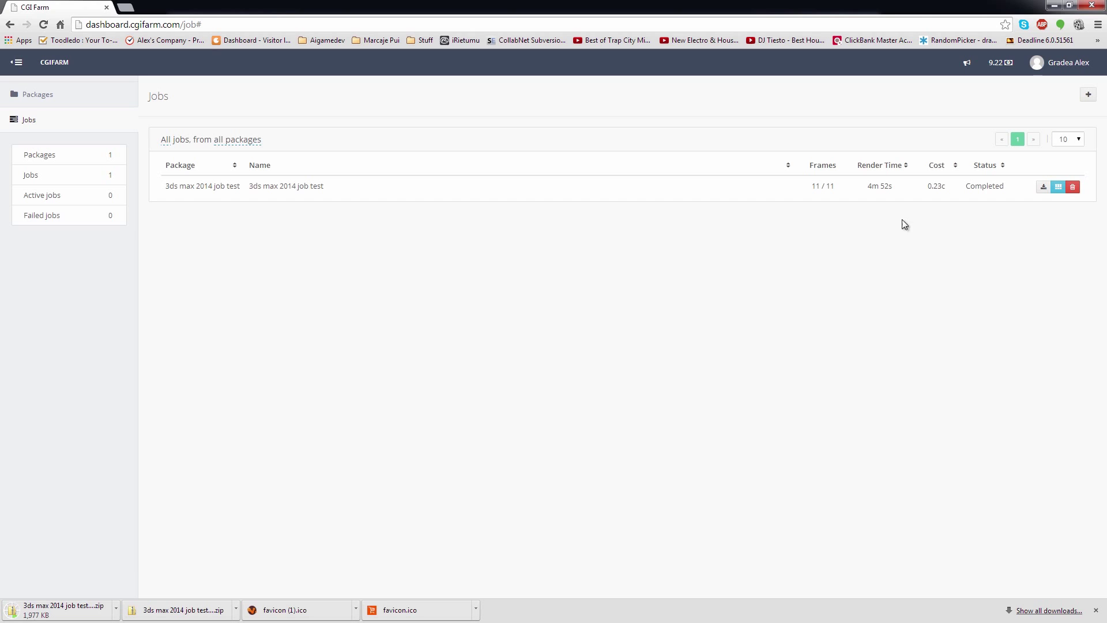
{"action": "left_click", "coordinate": [81, 610]}
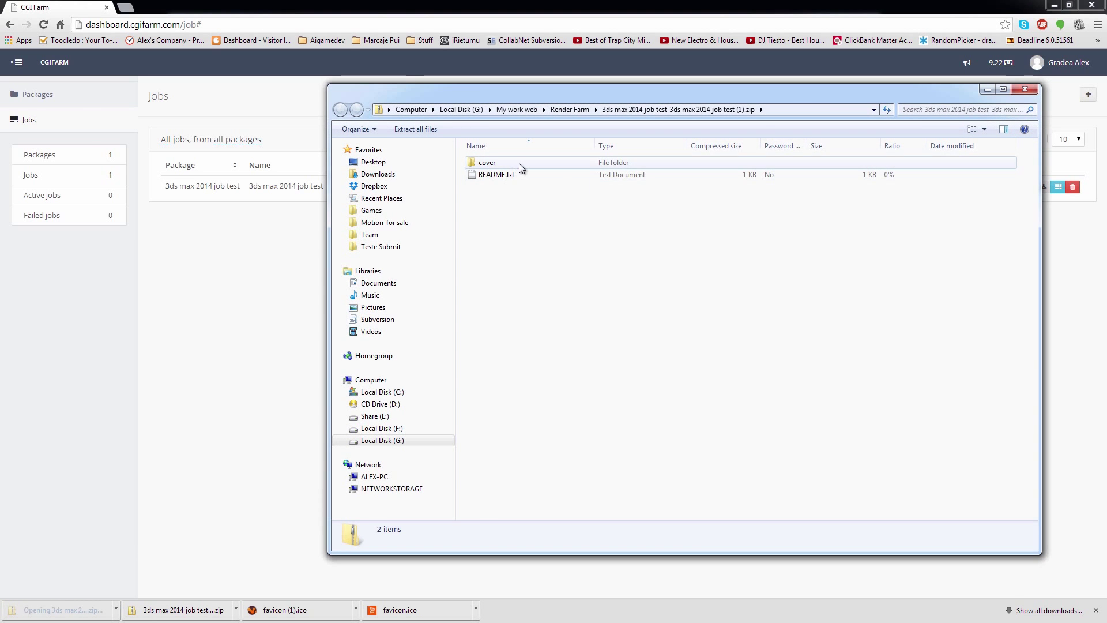
Open the archive's cover folder, widen the Name column to read the full frame file names, and close the archive window
{"action": "double_click", "coordinate": [521, 166]}
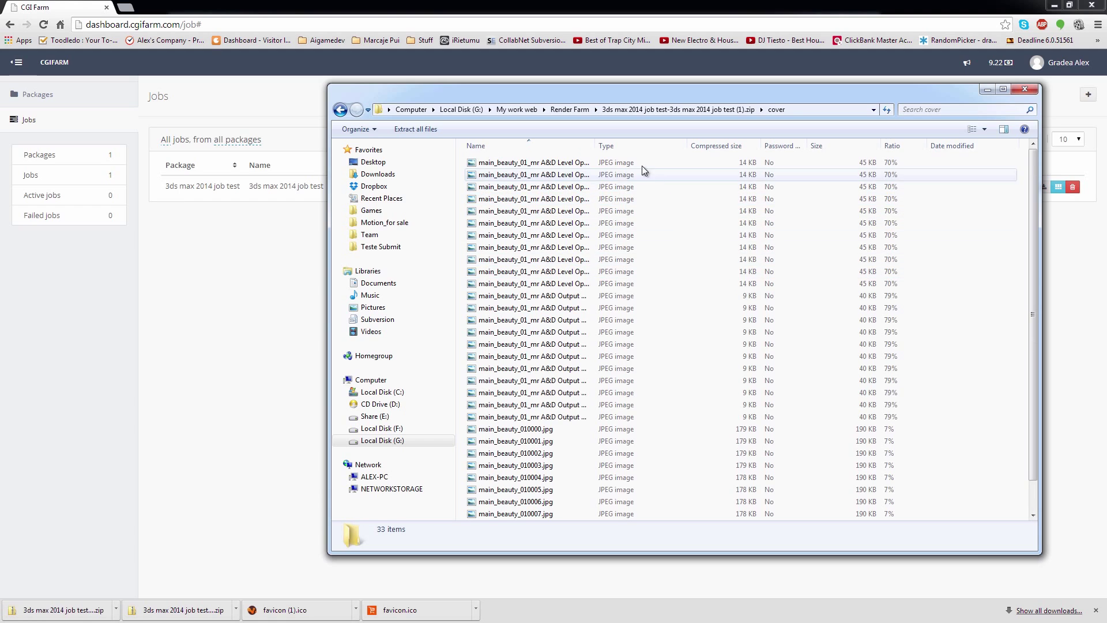
{"action": "left_click_drag", "start_coordinate": [595, 145], "coordinate": [790, 145]}
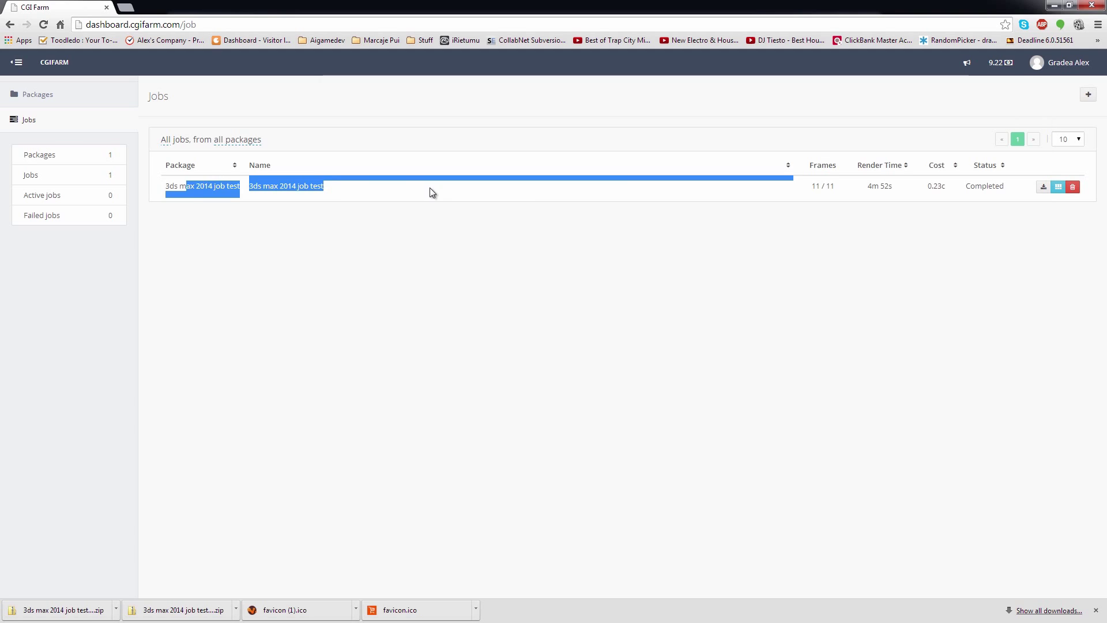
{"action": "left_click", "coordinate": [1028, 214]}
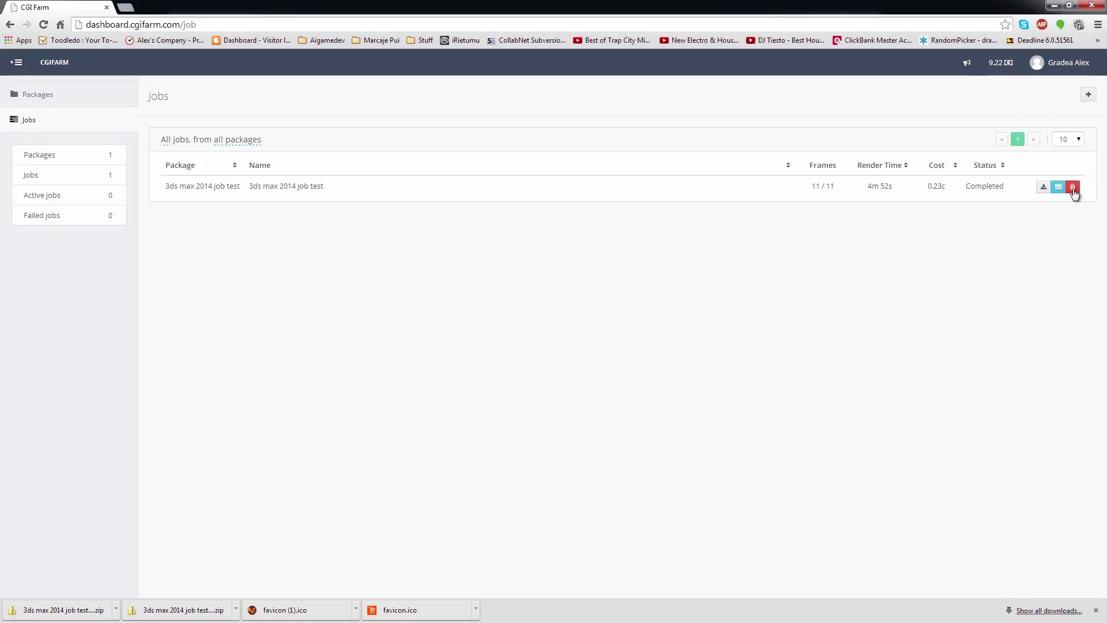
Start deleting the 3ds max 2014 job test job, read the confirmation dialog, and cancel the deletion
{"action": "left_click_drag", "start_coordinate": [166, 186], "coordinate": [452, 201]}
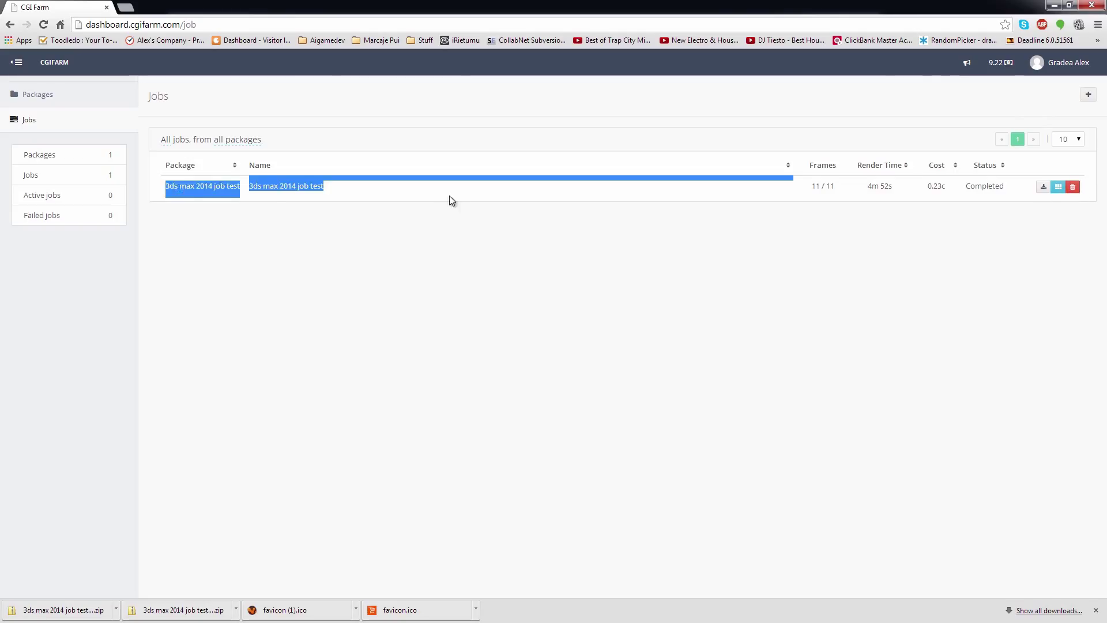
{"action": "left_click", "coordinate": [1072, 187]}
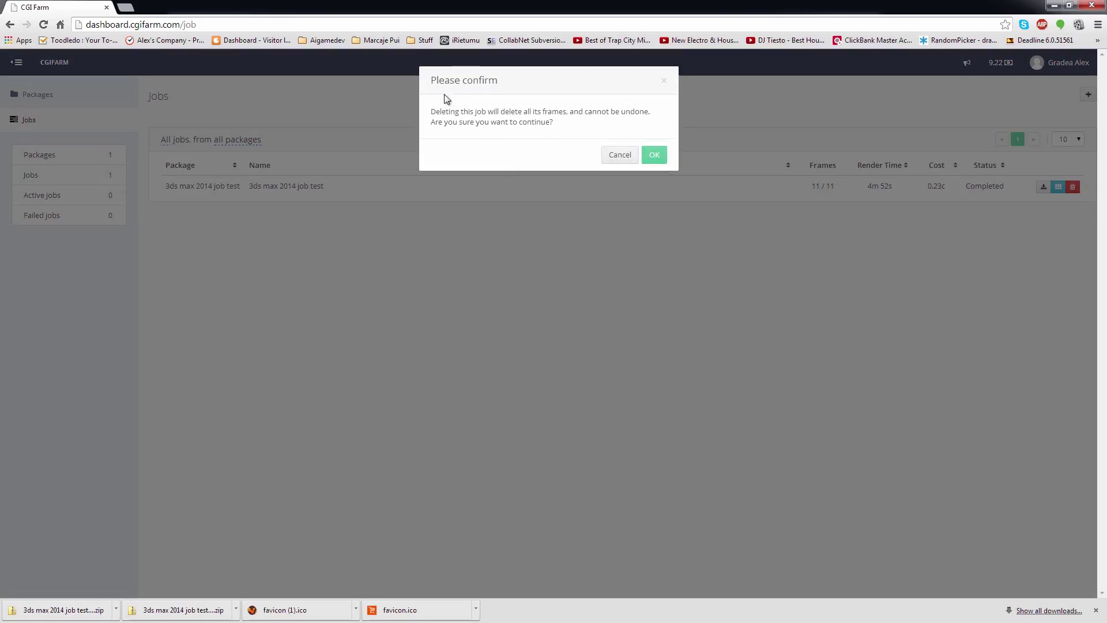
{"action": "left_click_drag", "start_coordinate": [437, 81], "coordinate": [541, 85]}
{"action": "left_click", "coordinate": [504, 97]}
{"action": "left_click", "coordinate": [627, 155]}
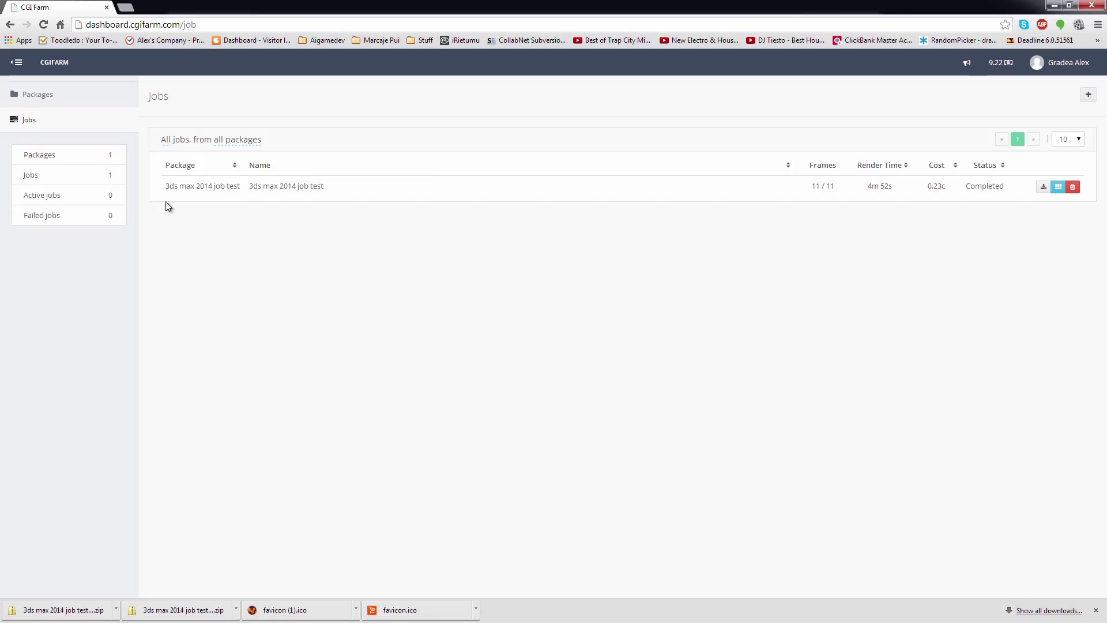
Review the job's name, frames, render time, cost and status, then expand its frame list, inspect the per-frame statistics and collapse it
{"action": "left_click_drag", "start_coordinate": [596, 178], "coordinate": [628, 197]}
{"action": "left_click", "coordinate": [628, 197]}
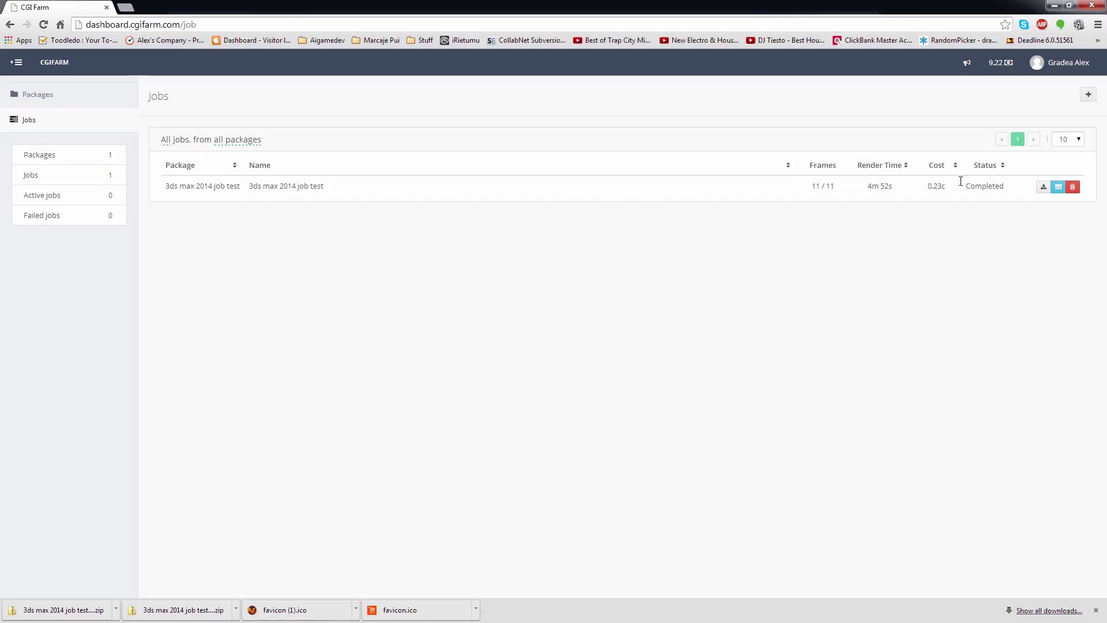
{"action": "left_click_drag", "start_coordinate": [1001, 187], "coordinate": [906, 195]}
{"action": "left_click", "coordinate": [906, 195]}
{"action": "left_click_drag", "start_coordinate": [168, 186], "coordinate": [353, 191]}
{"action": "left_click", "coordinate": [354, 190]}
{"action": "left_click_drag", "start_coordinate": [814, 188], "coordinate": [895, 185]}
{"action": "left_click", "coordinate": [895, 185]}
{"action": "left_click", "coordinate": [1064, 188]}
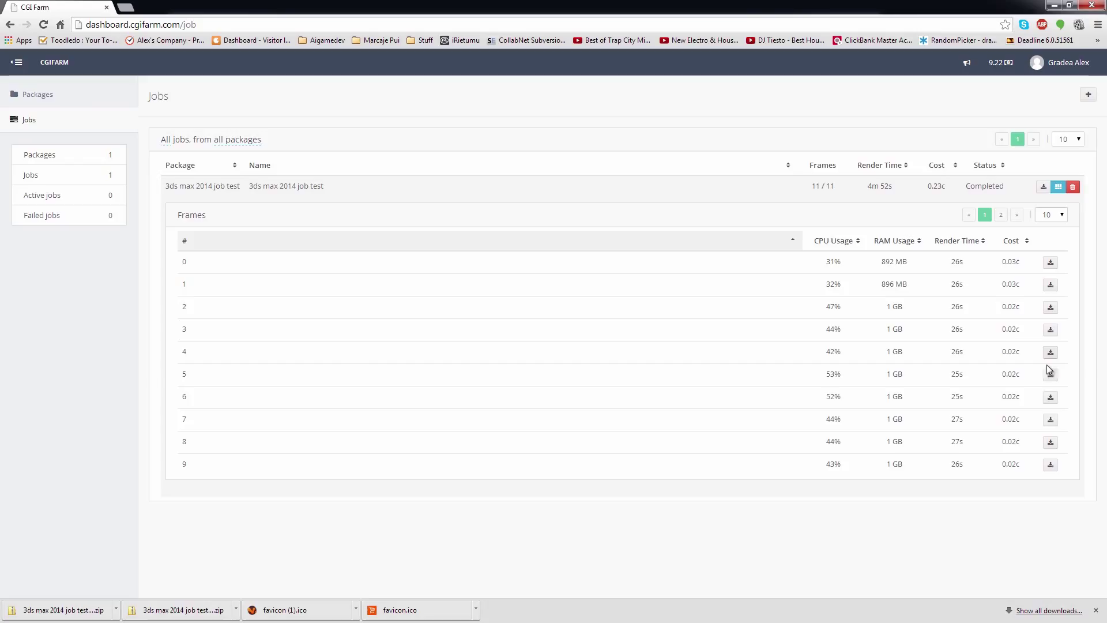
{"action": "left_click", "coordinate": [1058, 187]}
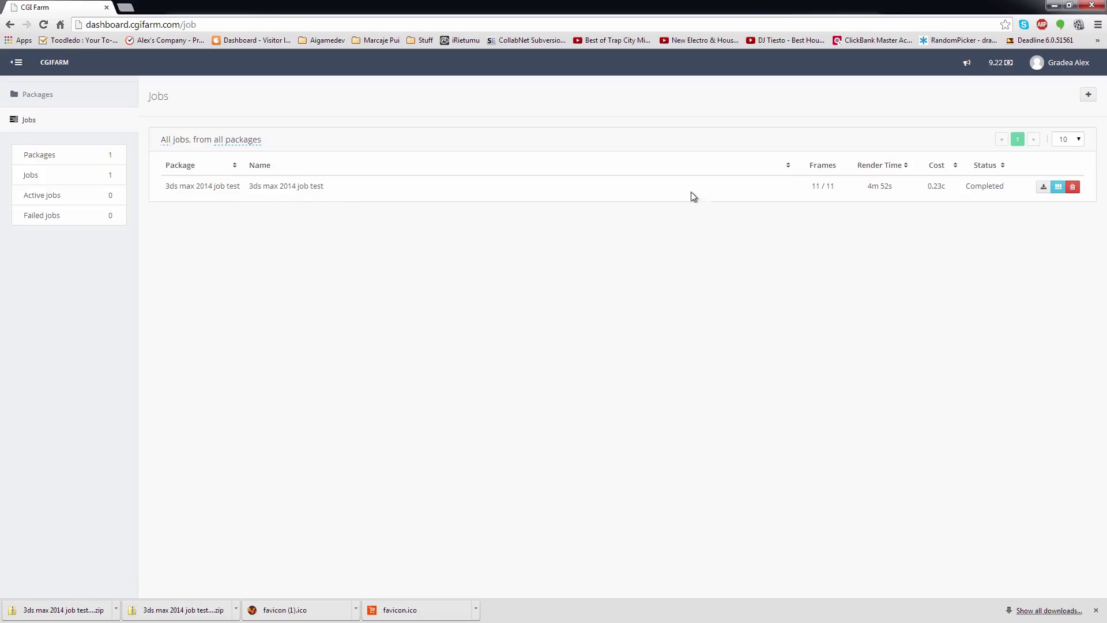
Show the Packages list and examine the 3ds max 2014 job test package entry
{"action": "left_click", "coordinate": [57, 97]}
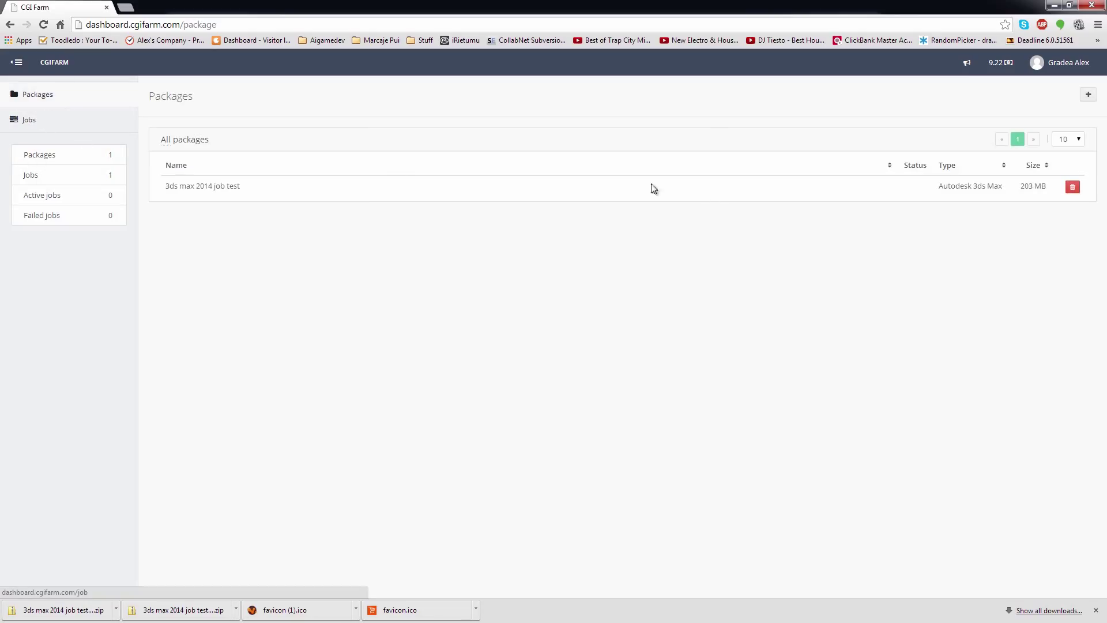
{"action": "left_click_drag", "start_coordinate": [241, 185], "coordinate": [278, 192]}
{"action": "left_click", "coordinate": [249, 216]}
{"action": "left_click", "coordinate": [279, 194]}
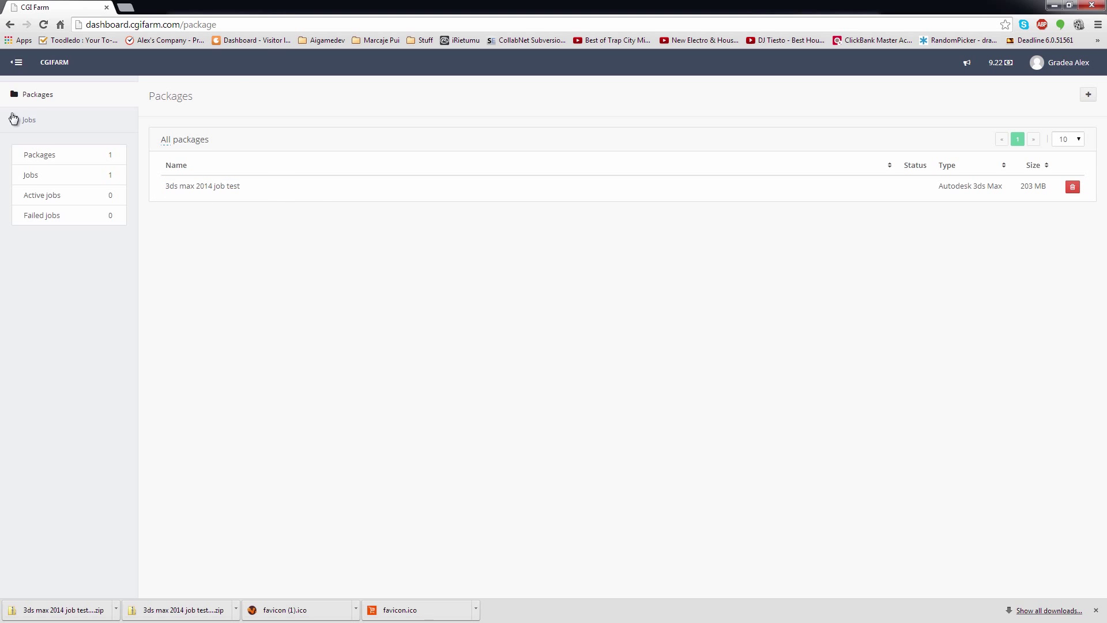